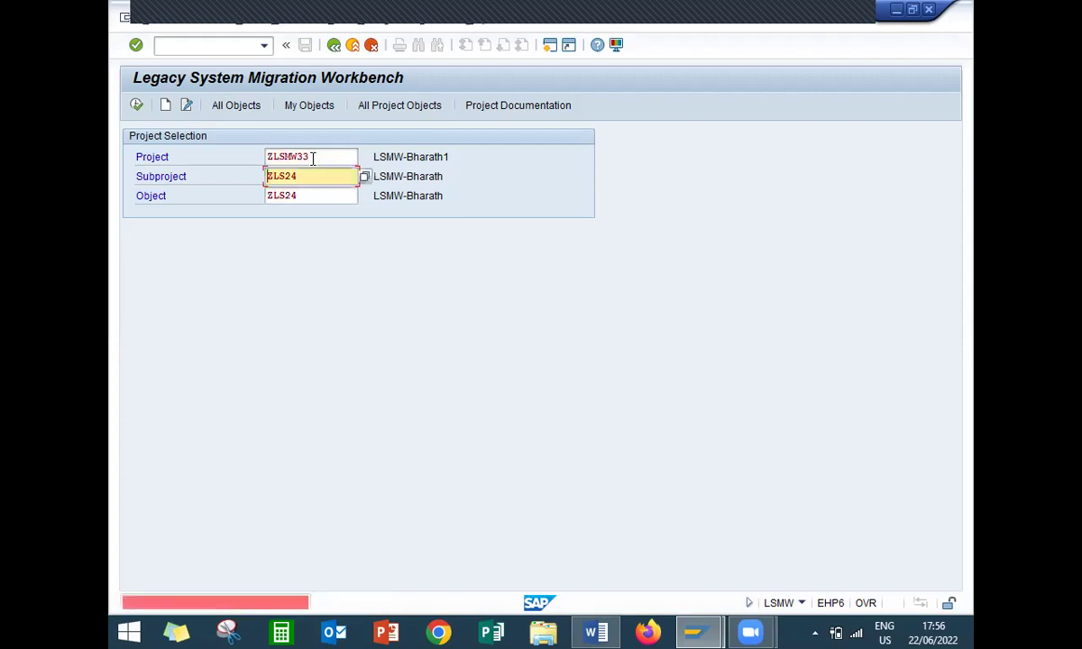
Create subproject ZLS33 with the description LSMW under project ZLSMW33
{"action": "left_click", "coordinate": [166, 106]}
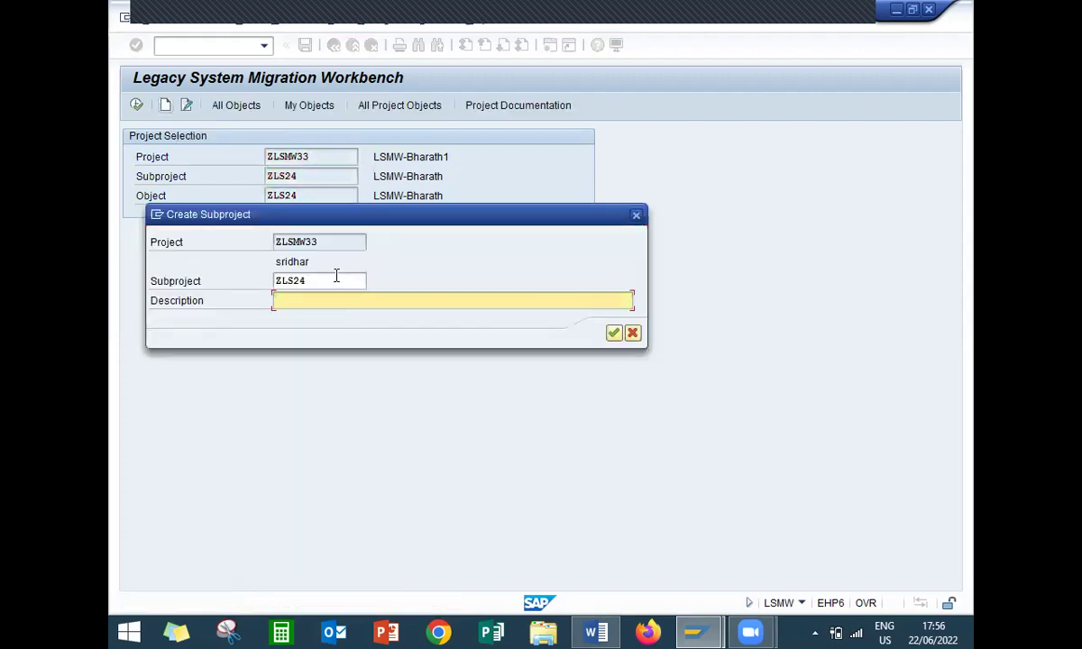
{"action": "left_click", "coordinate": [327, 280]}
{"action": "key", "text": "BackSpace"}
{"action": "key", "text": "BackSpace"}
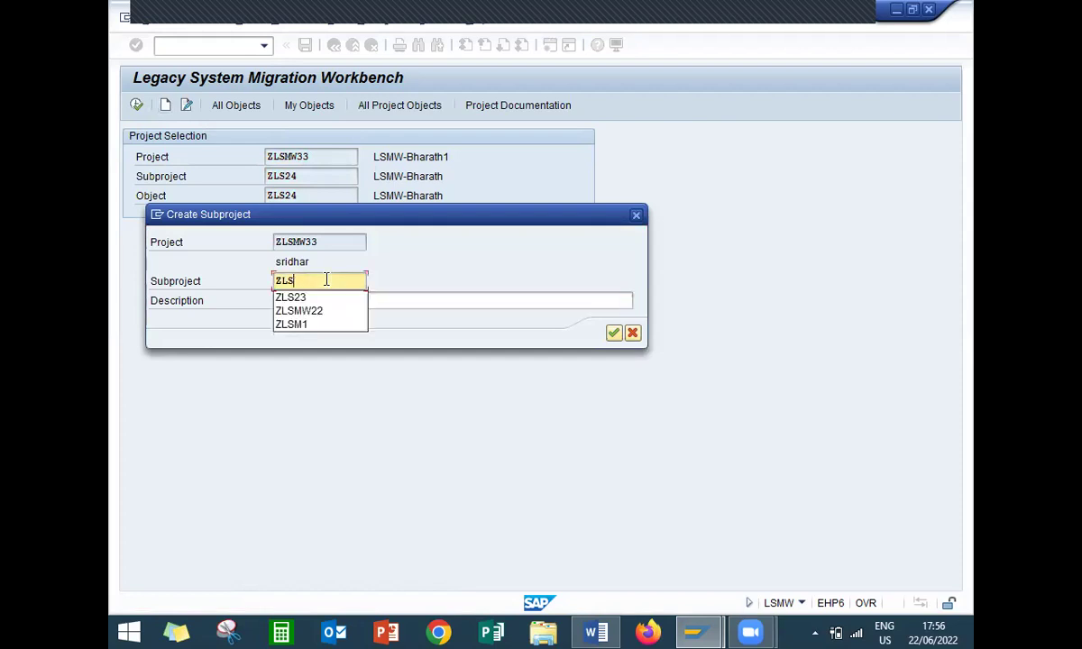
{"action": "type", "text": "33"}
{"action": "key", "text": "Return"}
{"action": "key", "text": "Return"}
{"action": "type", "text": "LSMW"}
{"action": "key", "text": "Return"}
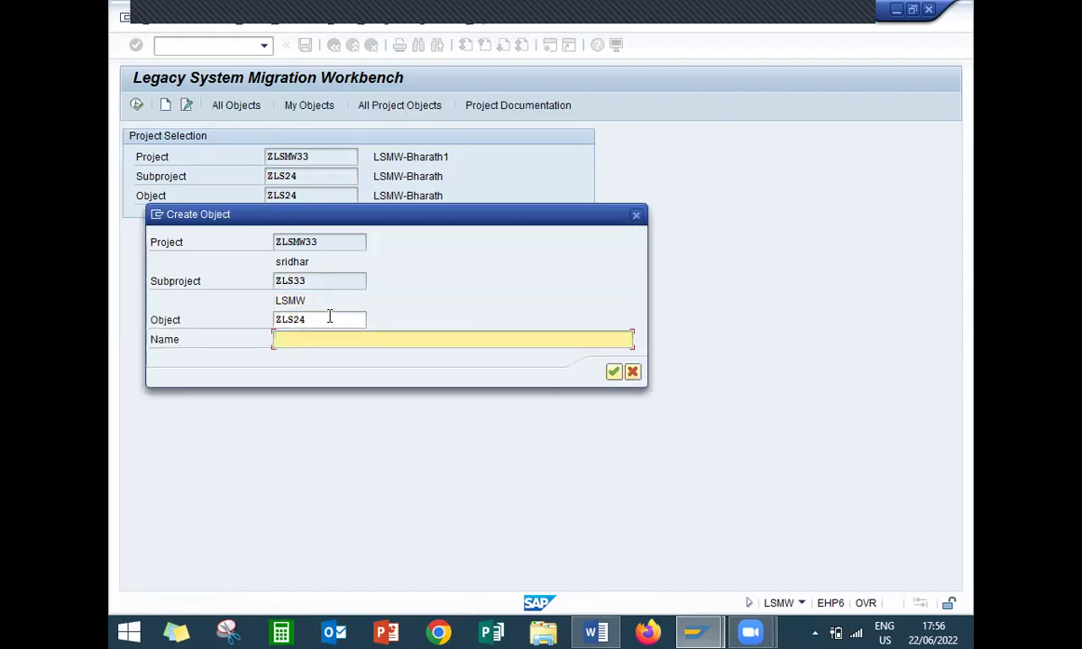
Create object ZLS33 with the name LSWM under subproject ZLS33
{"action": "left_click", "coordinate": [329, 319]}
{"action": "key", "text": "BackSpace"}
{"action": "key", "text": "BackSpace"}
{"action": "type", "text": "33"}
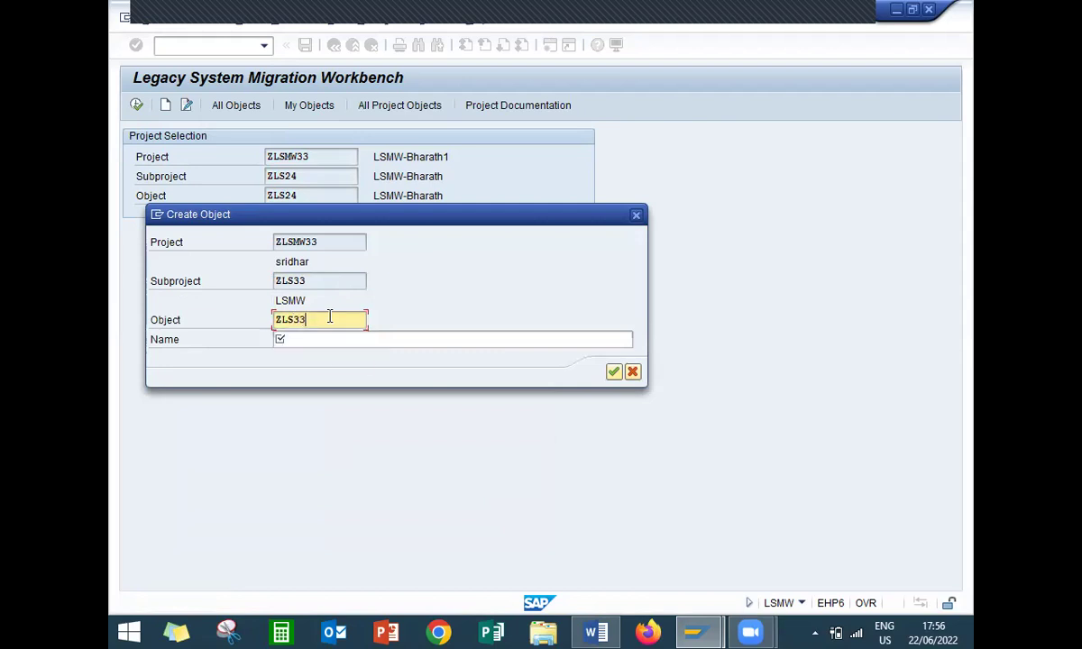
{"action": "left_click", "coordinate": [322, 340]}
{"action": "type", "text": "LSWM"}
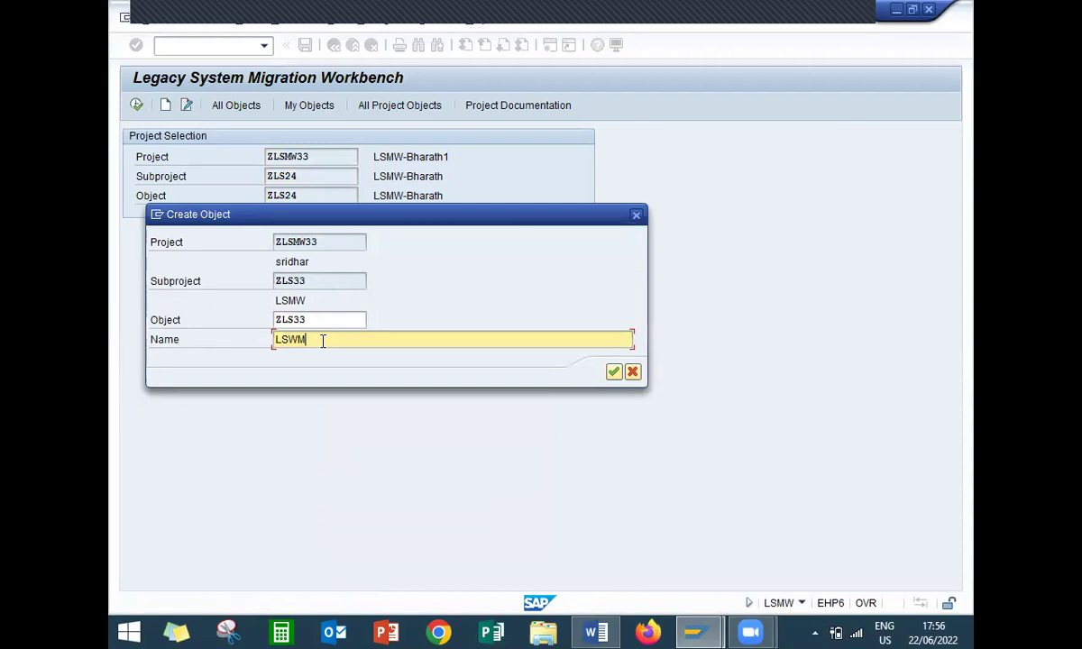
{"action": "left_click", "coordinate": [612, 374]}
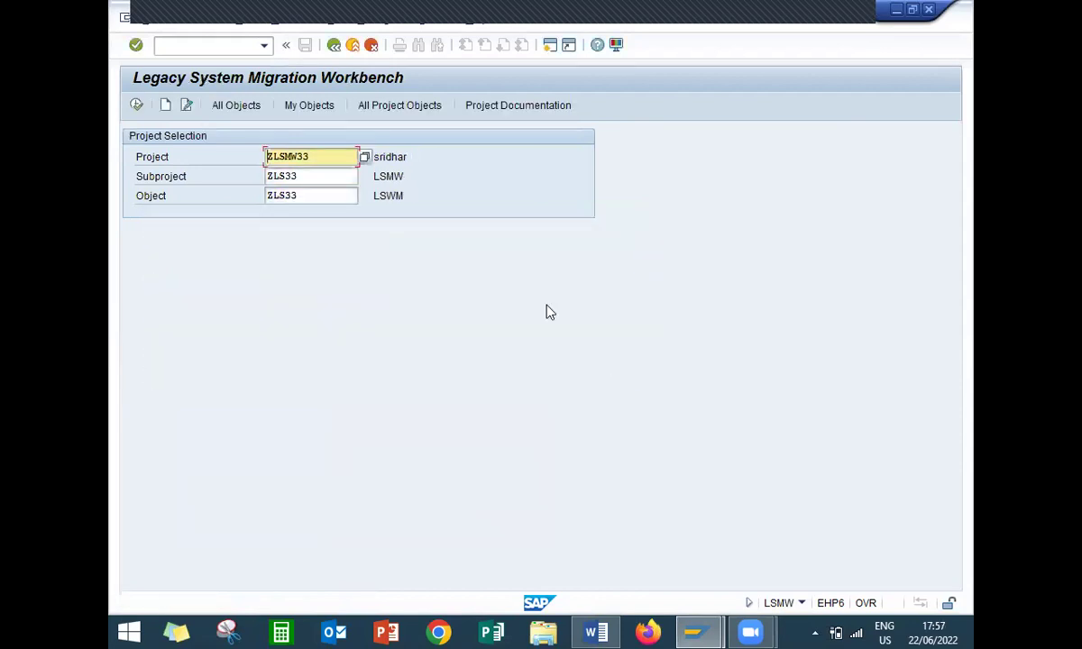
Open the object attributes of ZLS33 for editing and set the import method to Batch Input Recording
{"action": "left_click", "coordinate": [136, 106]}
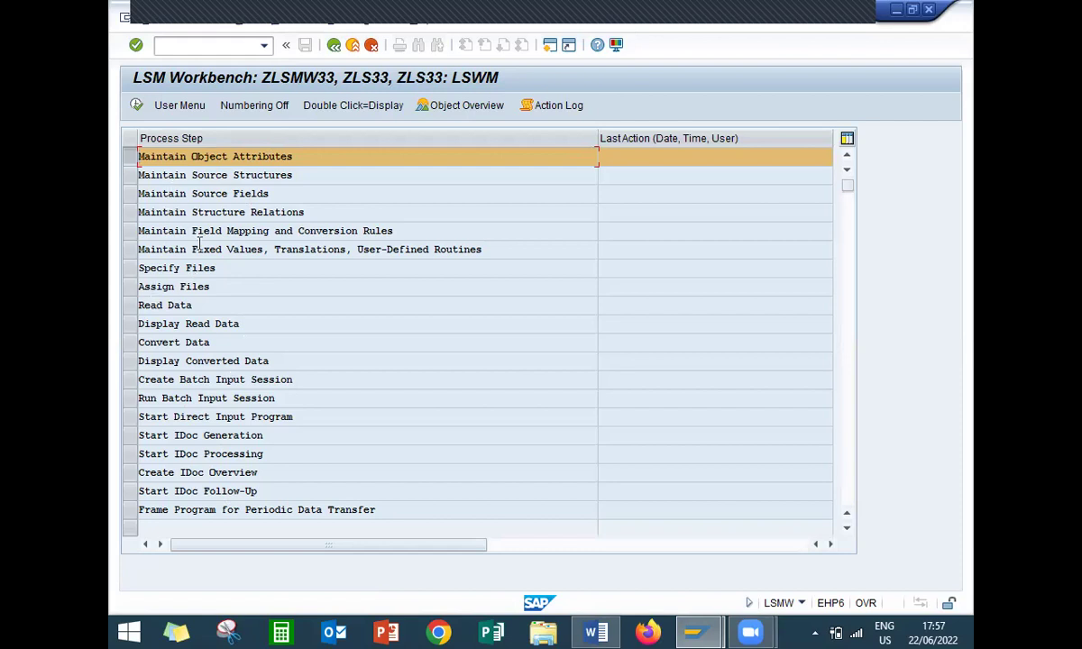
{"action": "left_click", "coordinate": [136, 107]}
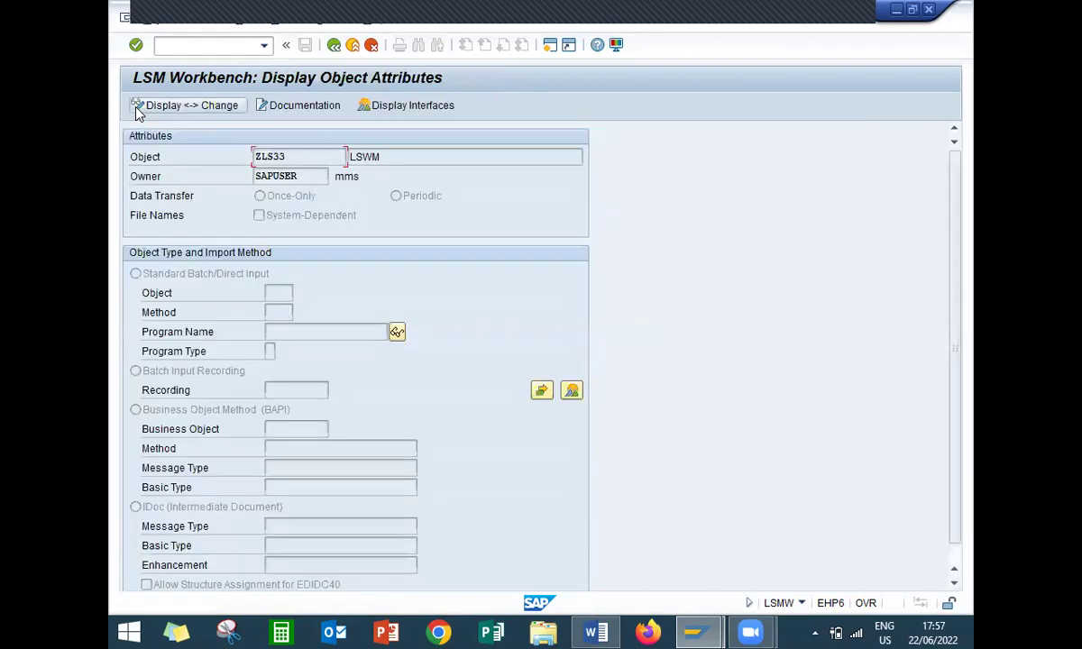
{"action": "left_click", "coordinate": [208, 110]}
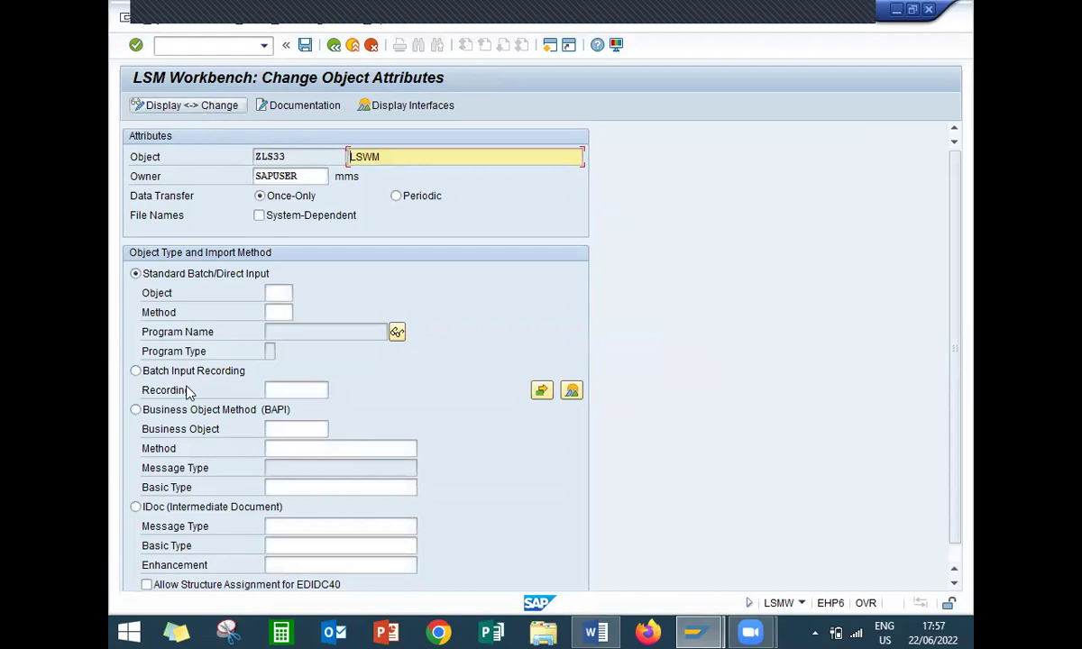
{"action": "left_click", "coordinate": [135, 371]}
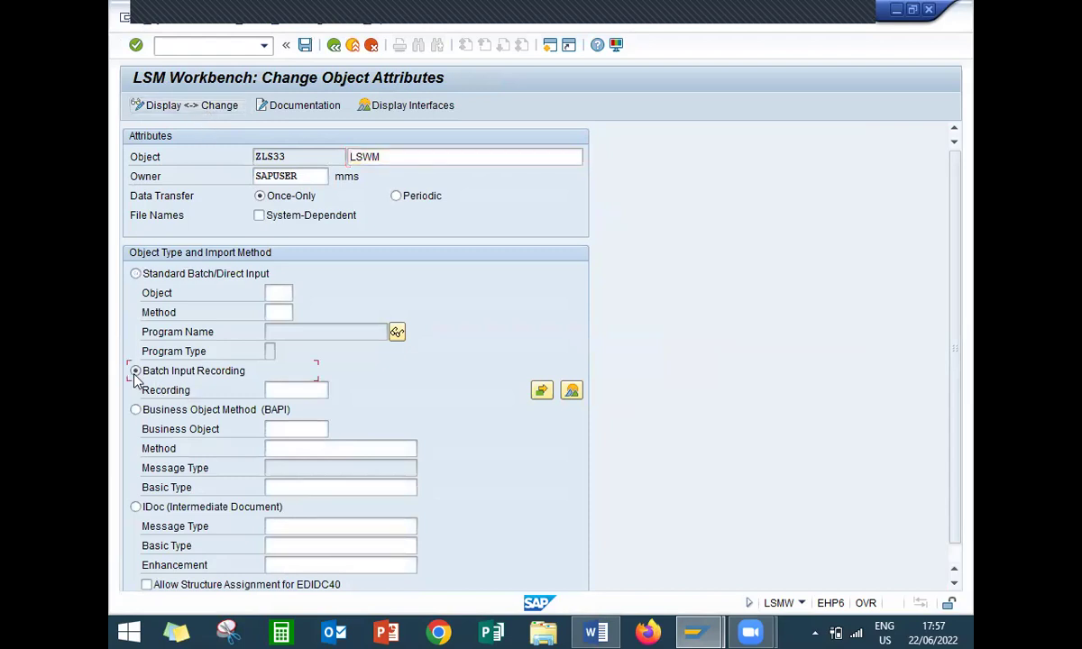
Create a recording ZLSMWREC with the description LSMWREC for transaction code MM01
{"action": "left_click", "coordinate": [573, 401]}
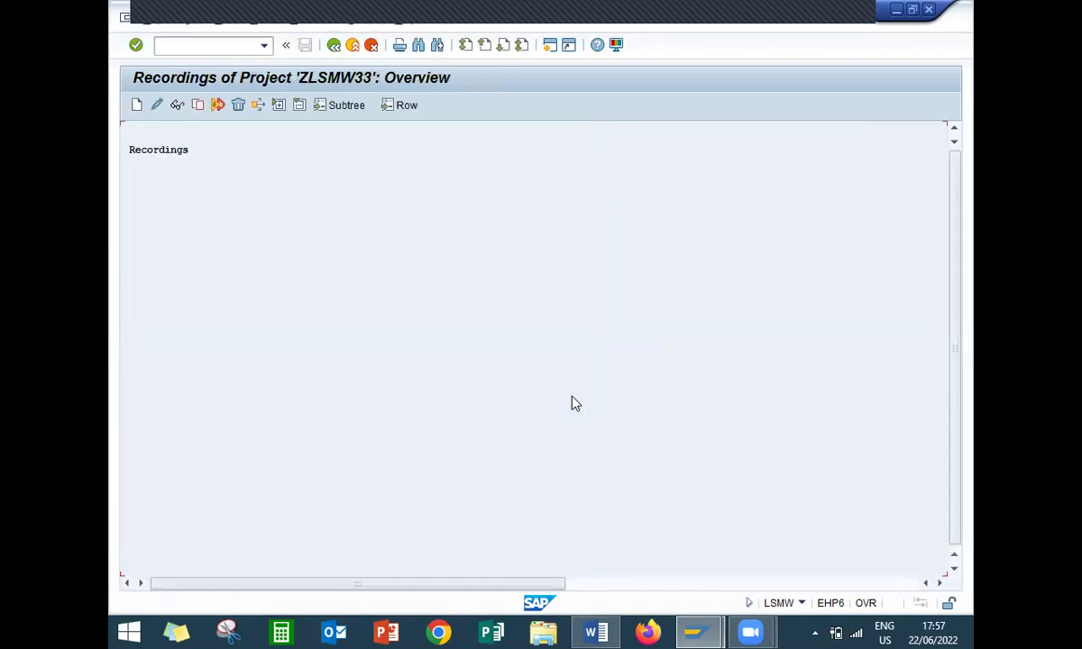
{"action": "left_click", "coordinate": [136, 104]}
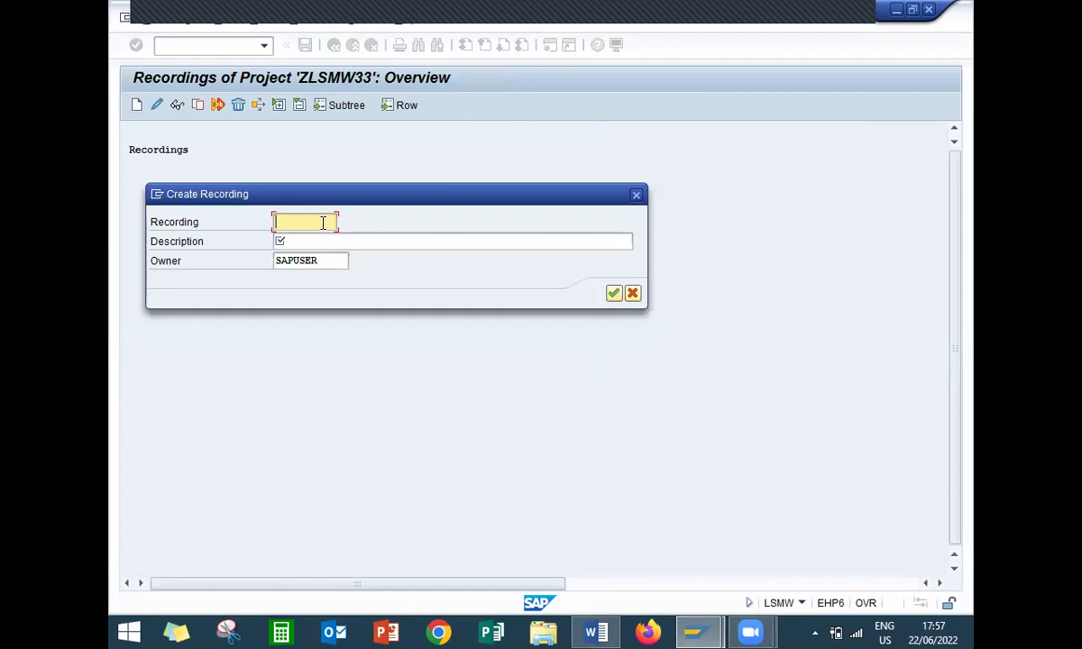
{"action": "type", "text": "zlsmwrec"}
{"action": "left_click", "coordinate": [339, 241]}
{"action": "type", "text": "LSMWREC"}
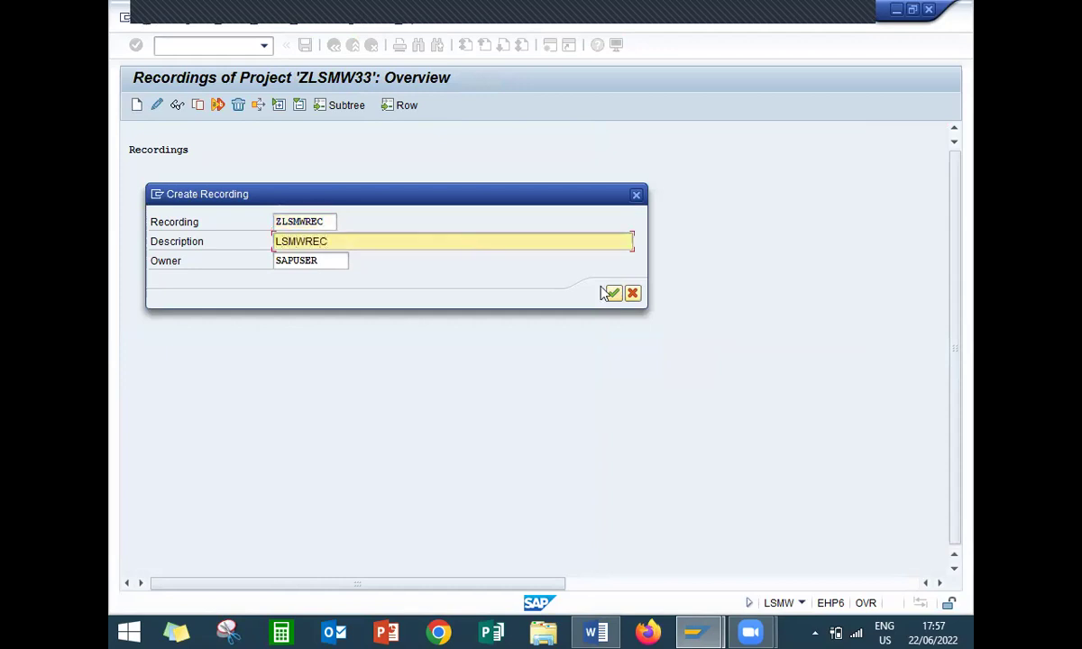
{"action": "left_click", "coordinate": [611, 293]}
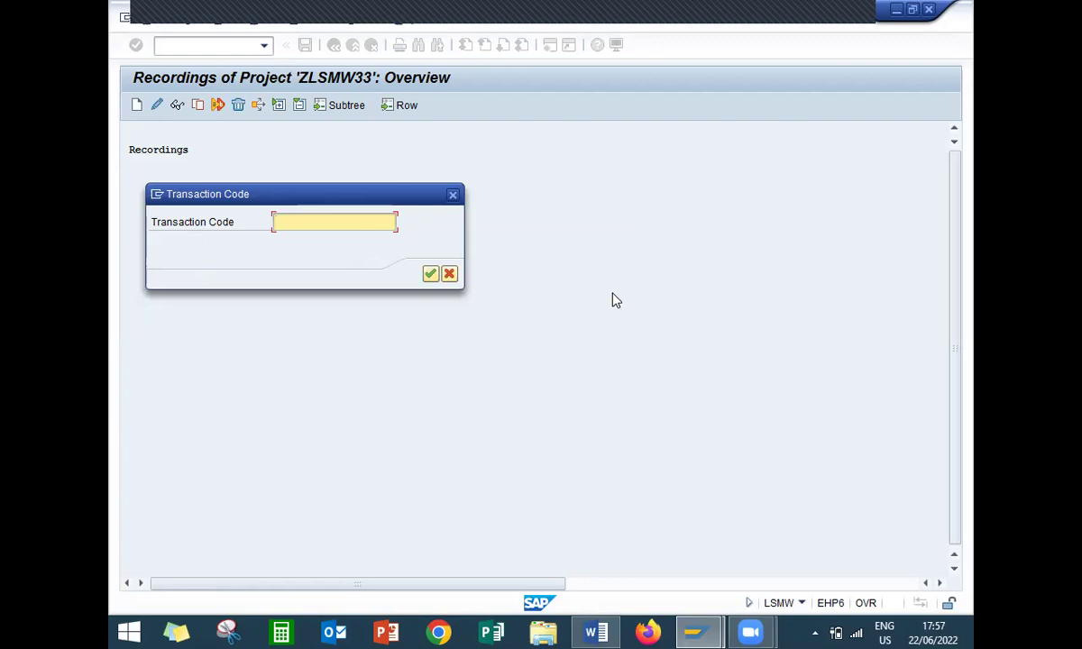
{"action": "type", "text": "MM01"}
{"action": "key", "text": "Return"}
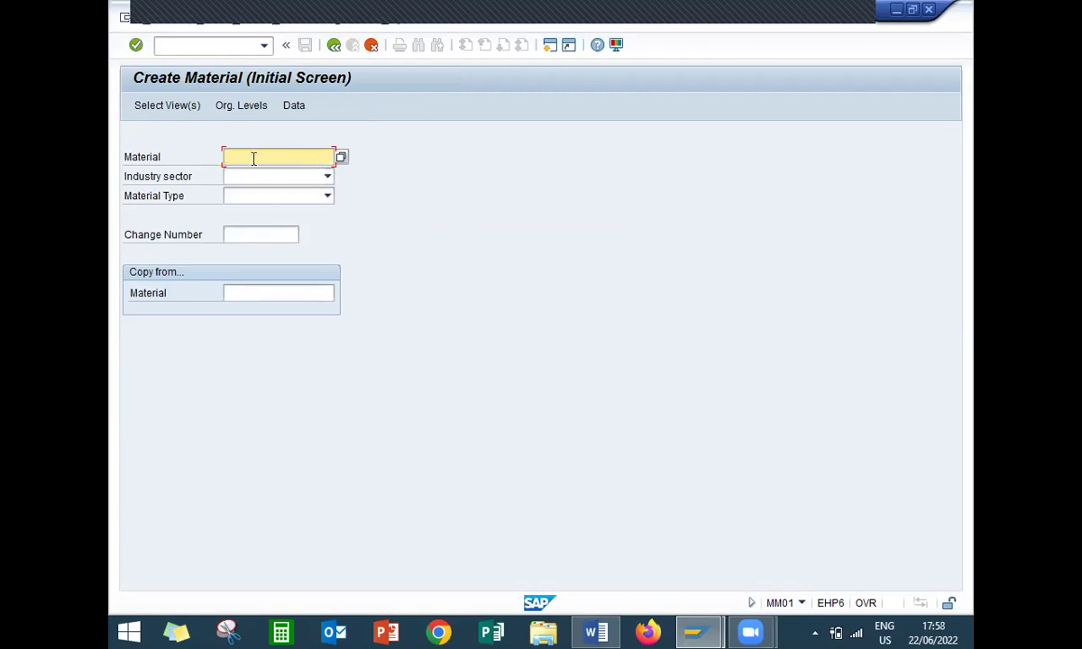
Enter material Y66 with industry sector Mechanical Engineering and material type Finished product
{"action": "type", "text": "Y66"}
{"action": "left_click", "coordinate": [261, 180]}
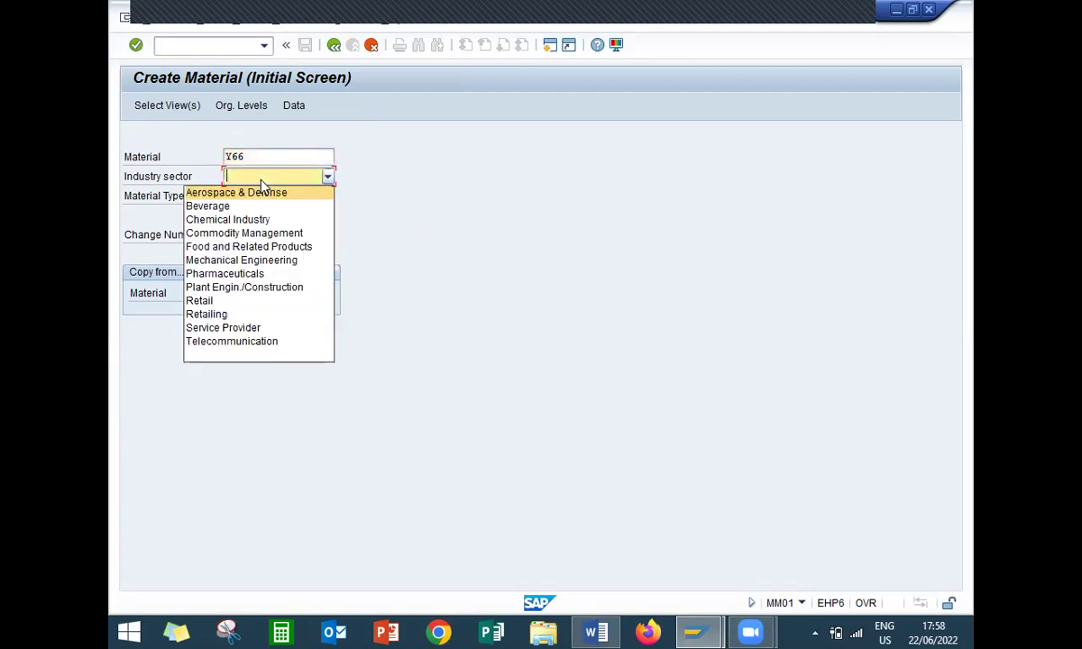
{"action": "left_click", "coordinate": [265, 259]}
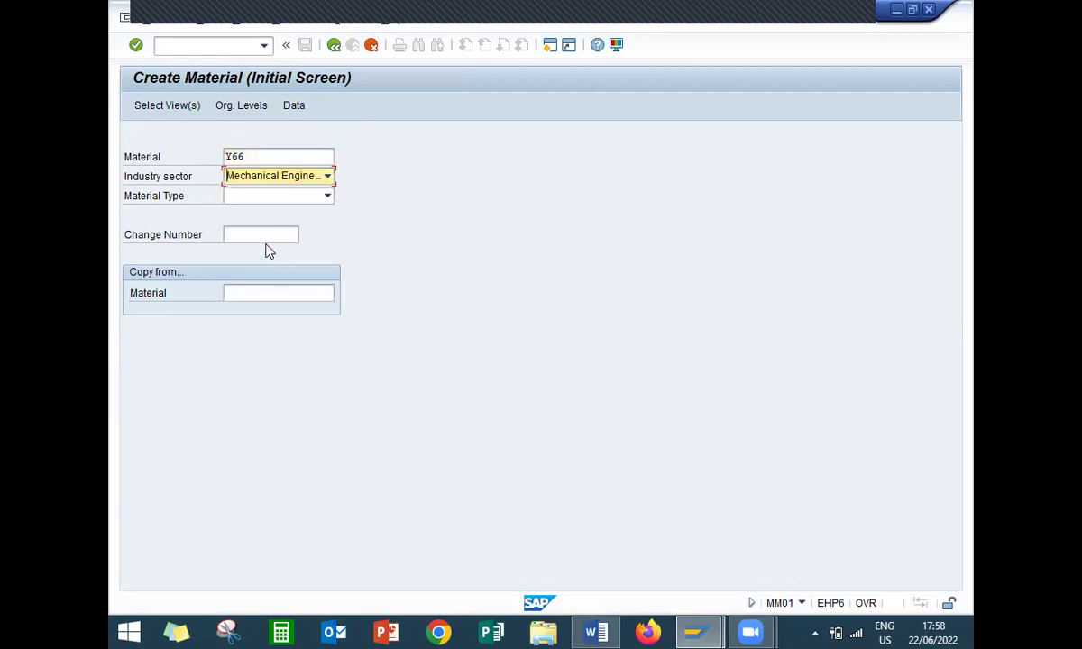
{"action": "left_click", "coordinate": [281, 197]}
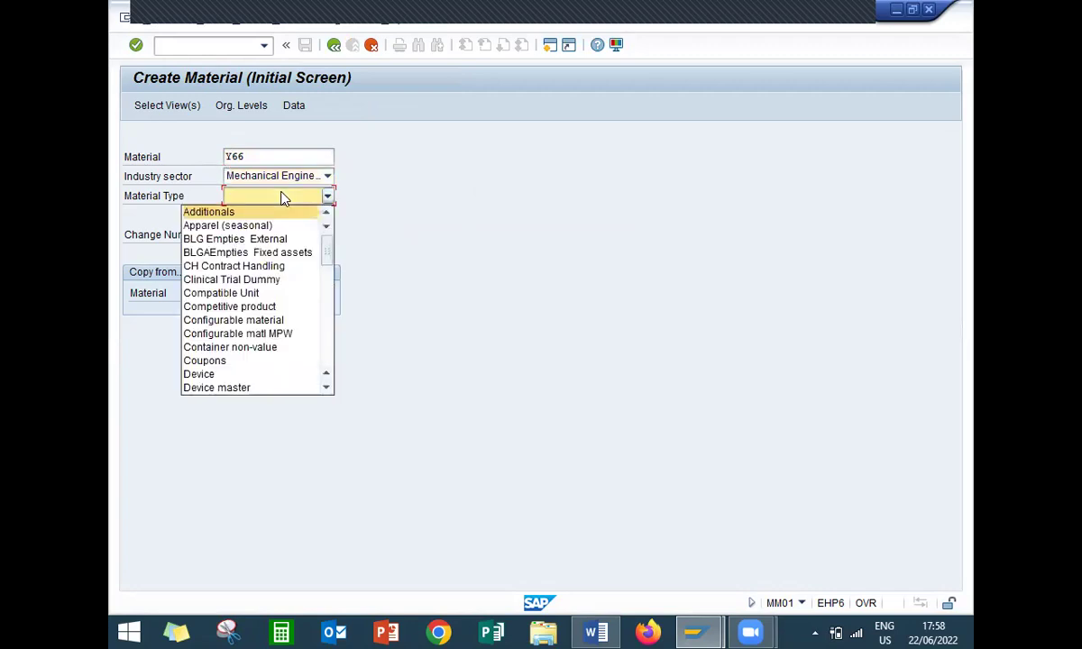
{"action": "key", "text": "f"}
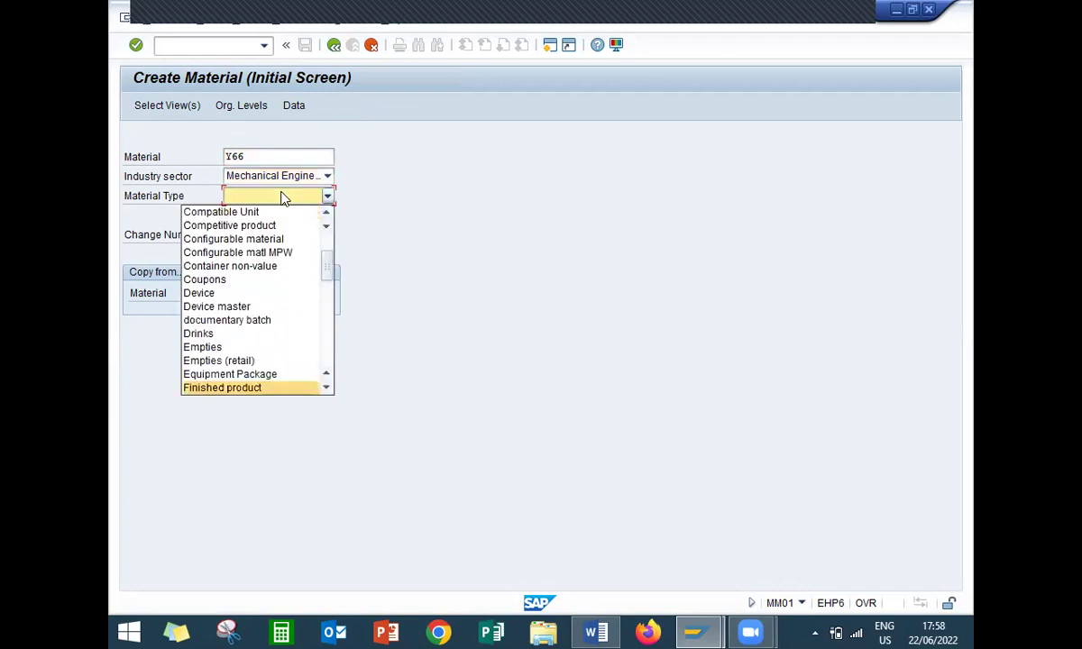
{"action": "key", "text": "Return"}
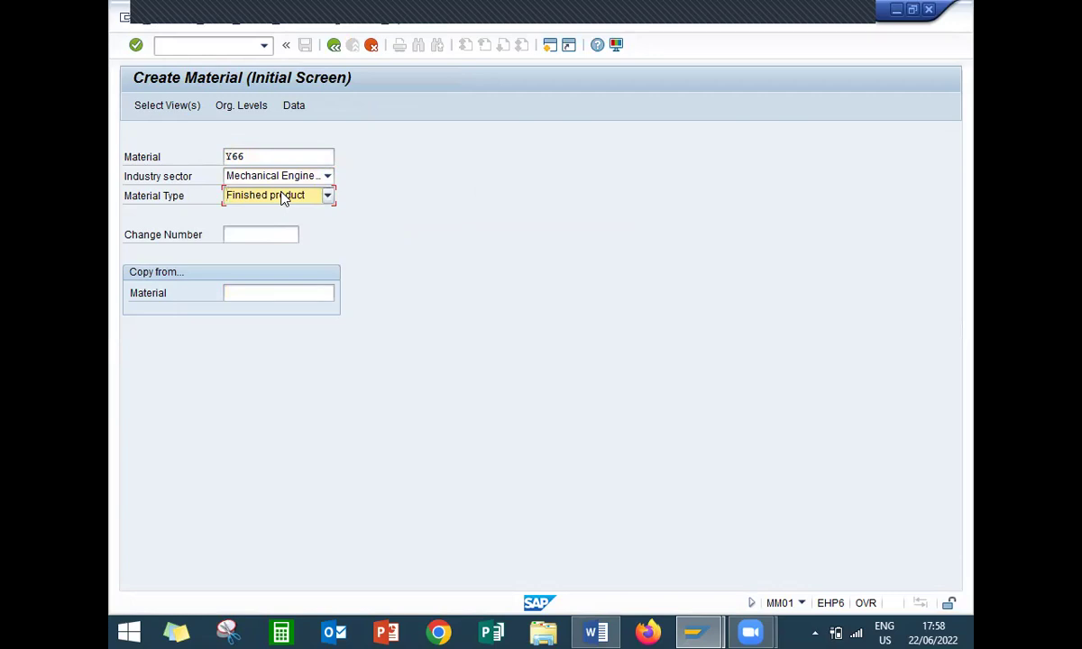
Select the Basic Data 1 view for material Y66 and open its data screen
{"action": "key", "text": "Return"}
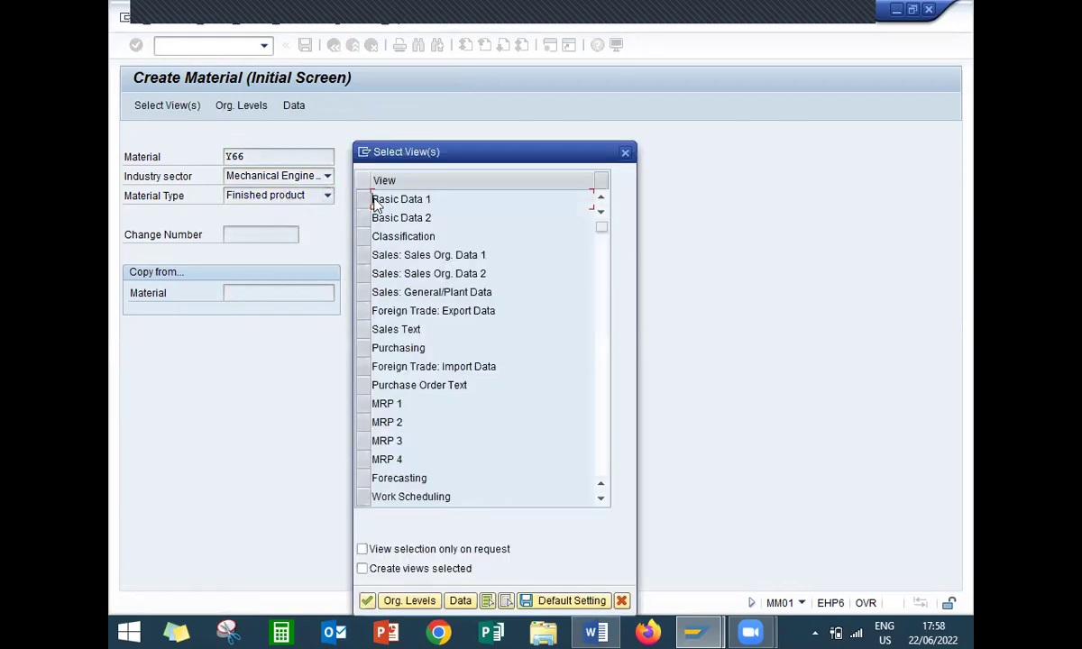
{"action": "left_click", "coordinate": [365, 200]}
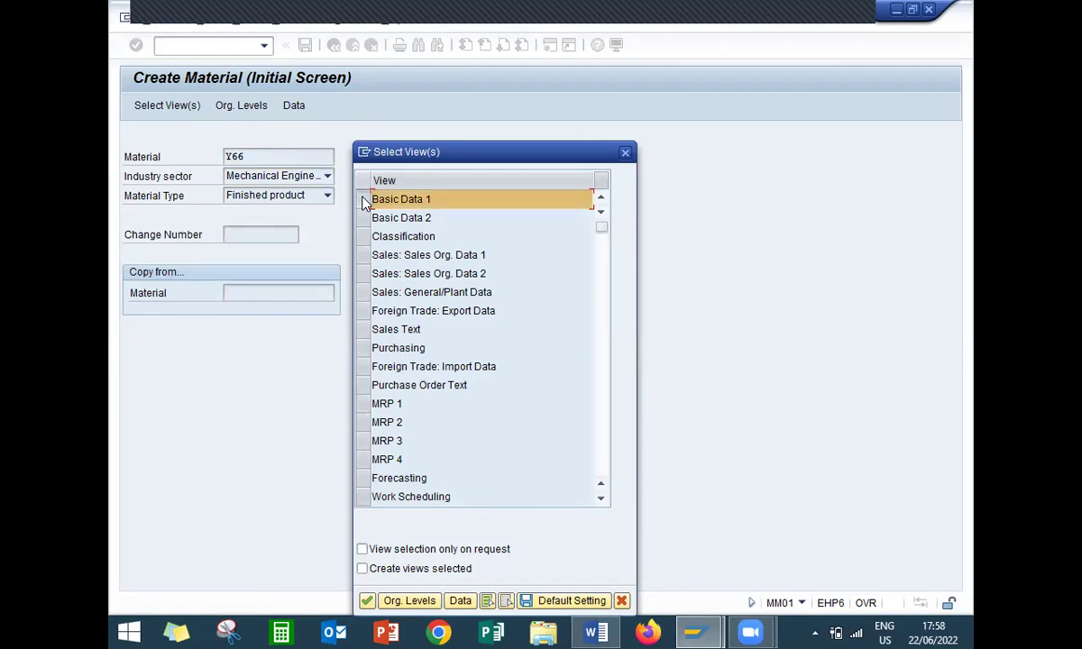
{"action": "left_click", "coordinate": [368, 601]}
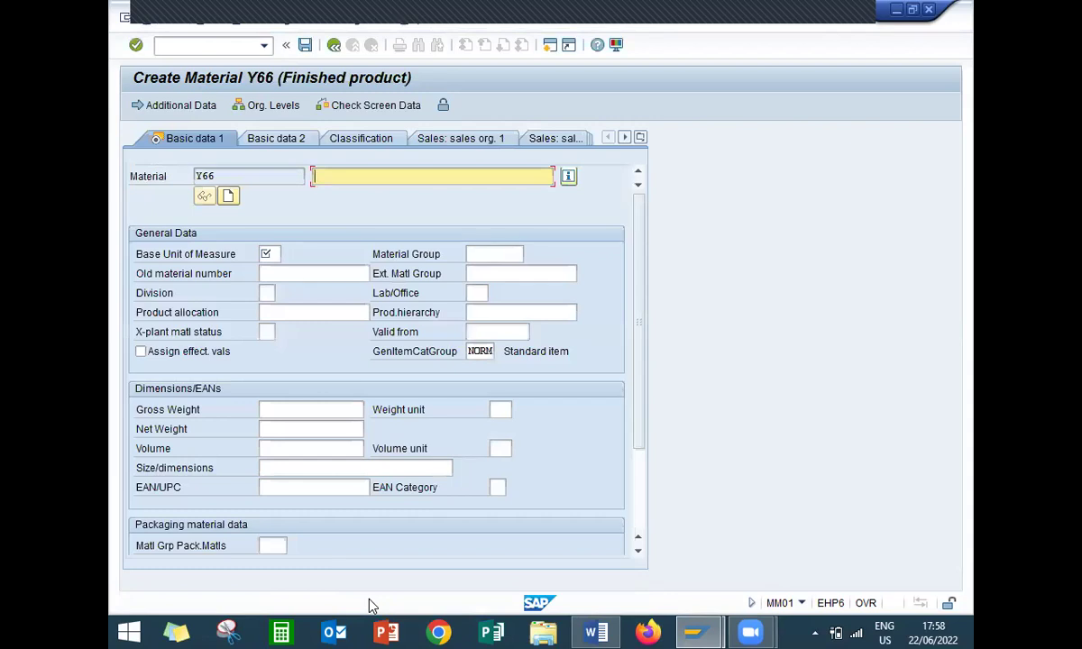
Enter the material description PEN and base unit of measure EA, and save the material
{"action": "type", "text": "PR"}
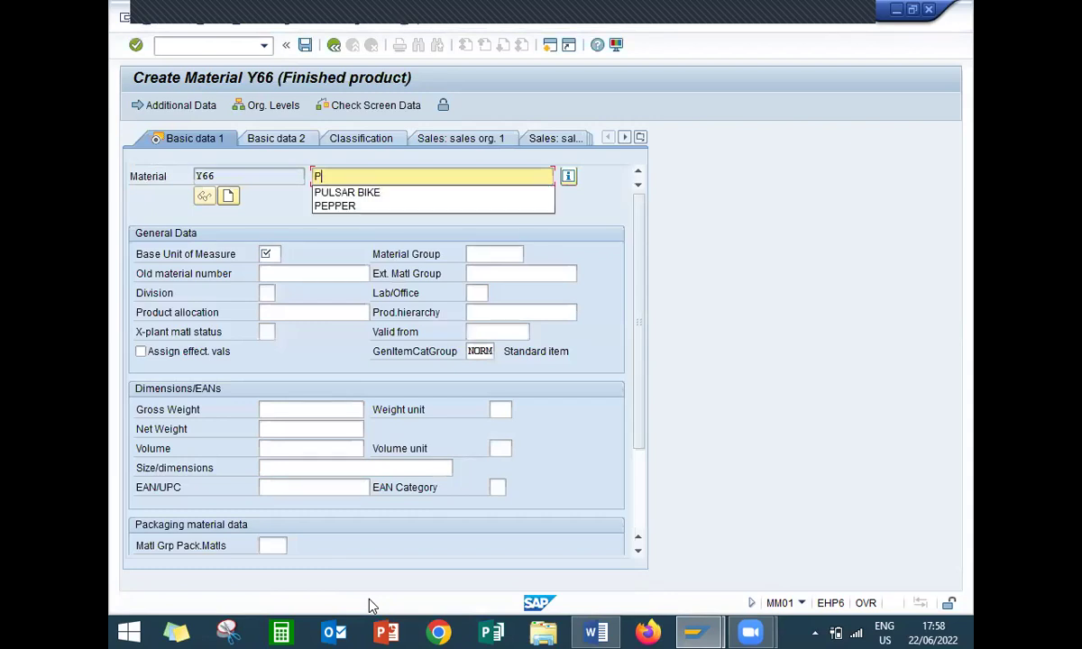
{"action": "key", "text": "BackSpace"}
{"action": "type", "text": "EN"}
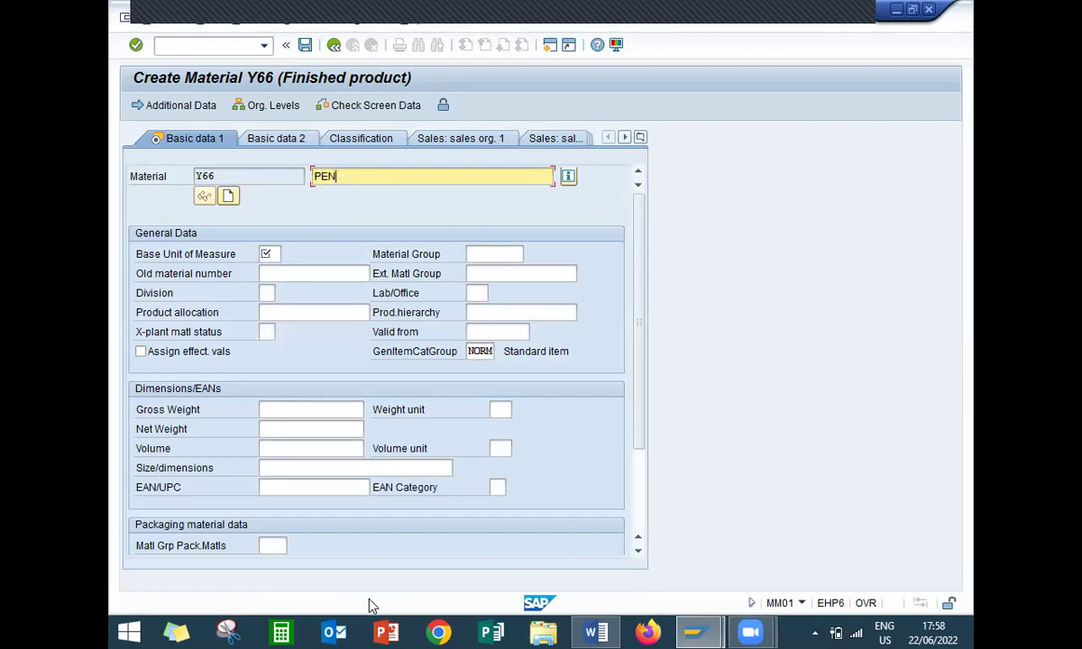
{"action": "key", "text": "Return"}
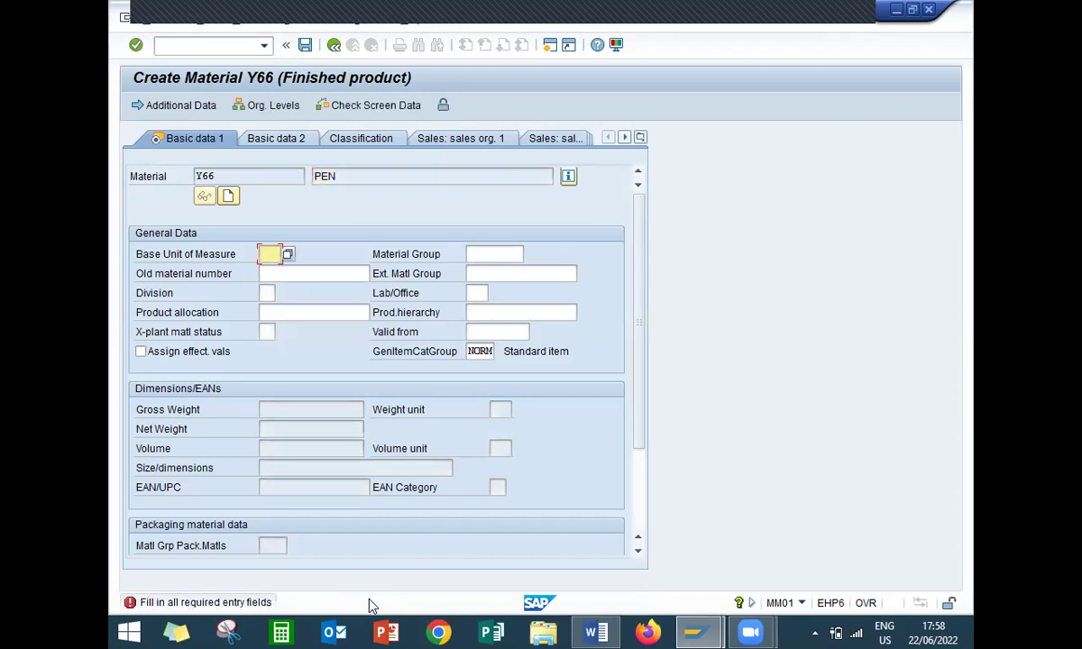
{"action": "type", "text": "EA"}
{"action": "key", "text": "Return"}
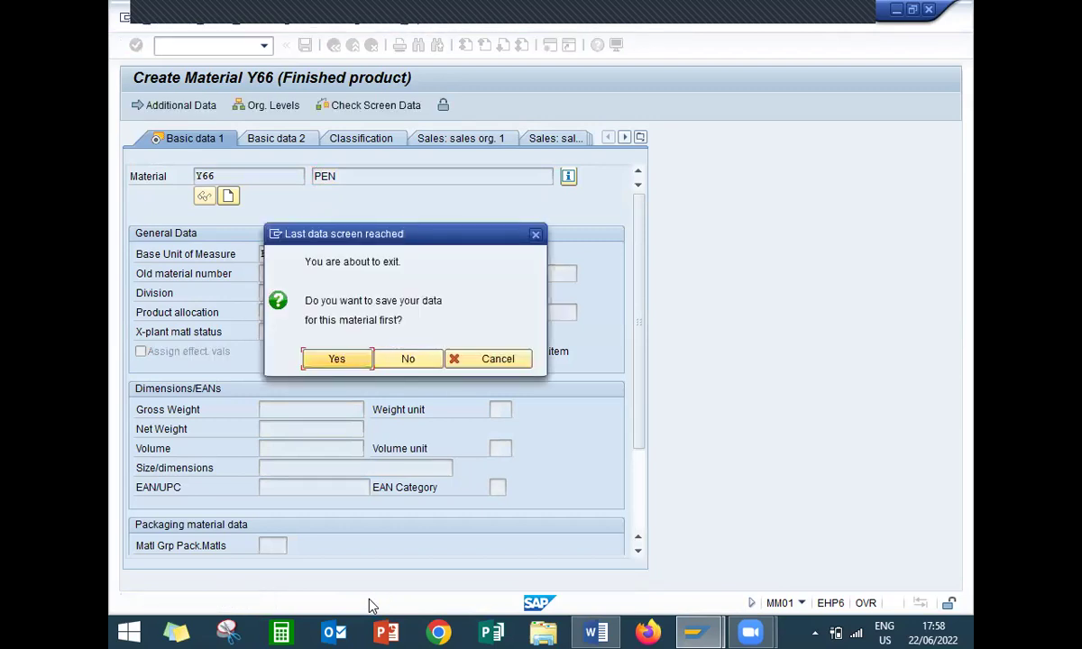
{"action": "key", "text": "Return"}
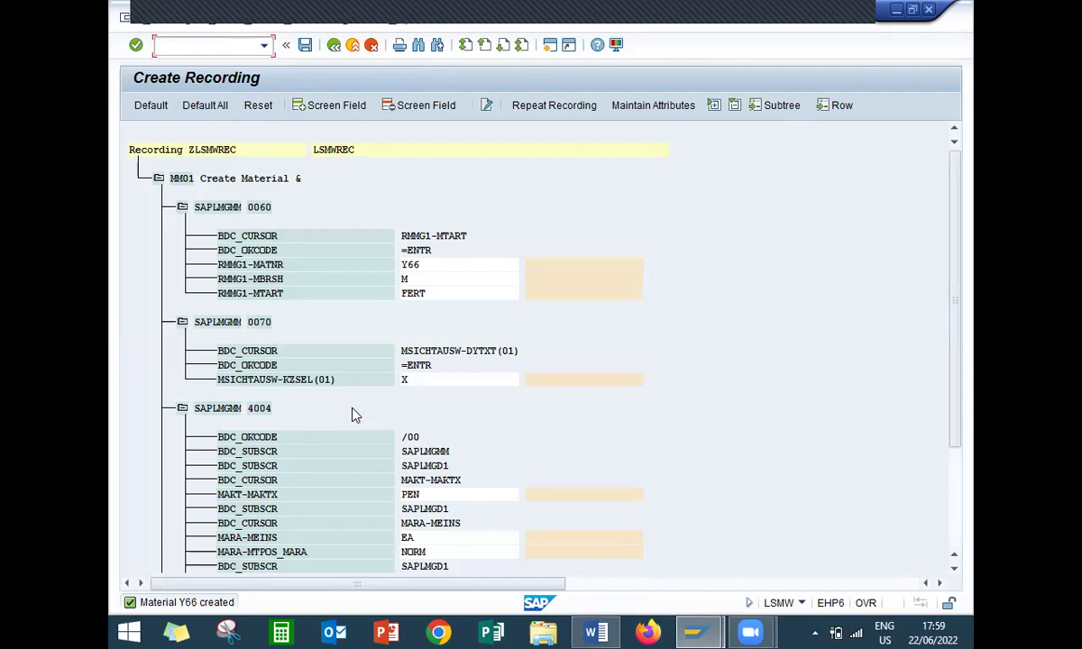
Assign the default field names and descriptions to all recorded fields of ZLSMWREC
{"action": "left_click", "coordinate": [213, 105]}
{"action": "left_click", "coordinate": [203, 113]}
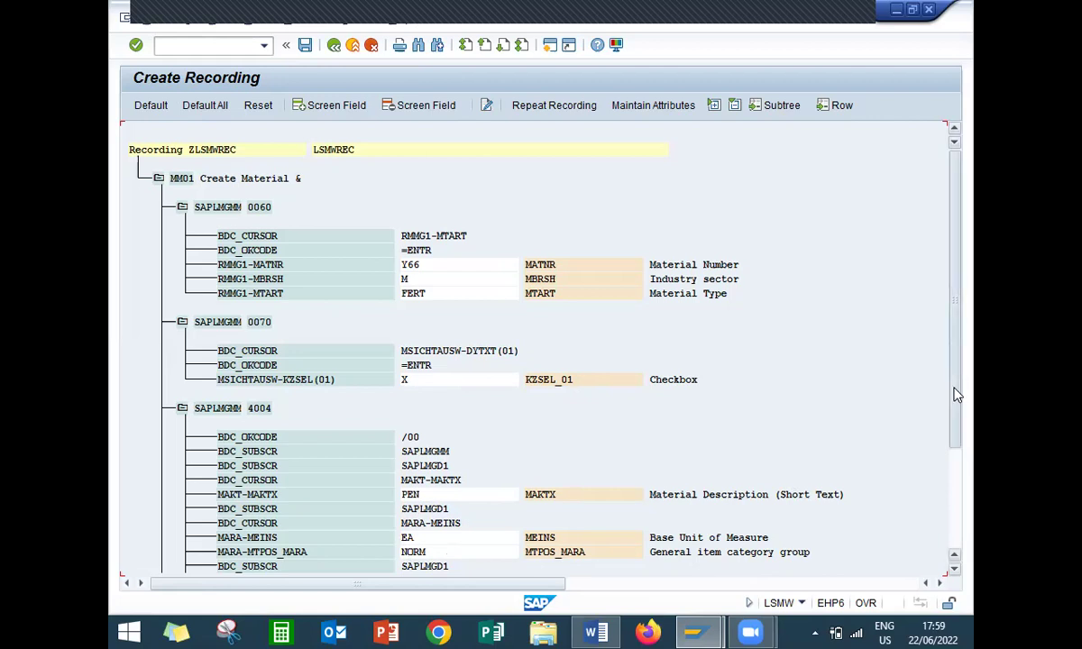
{"action": "scroll", "coordinate": [958, 406], "scroll_direction": "down", "scroll_amount": 2}
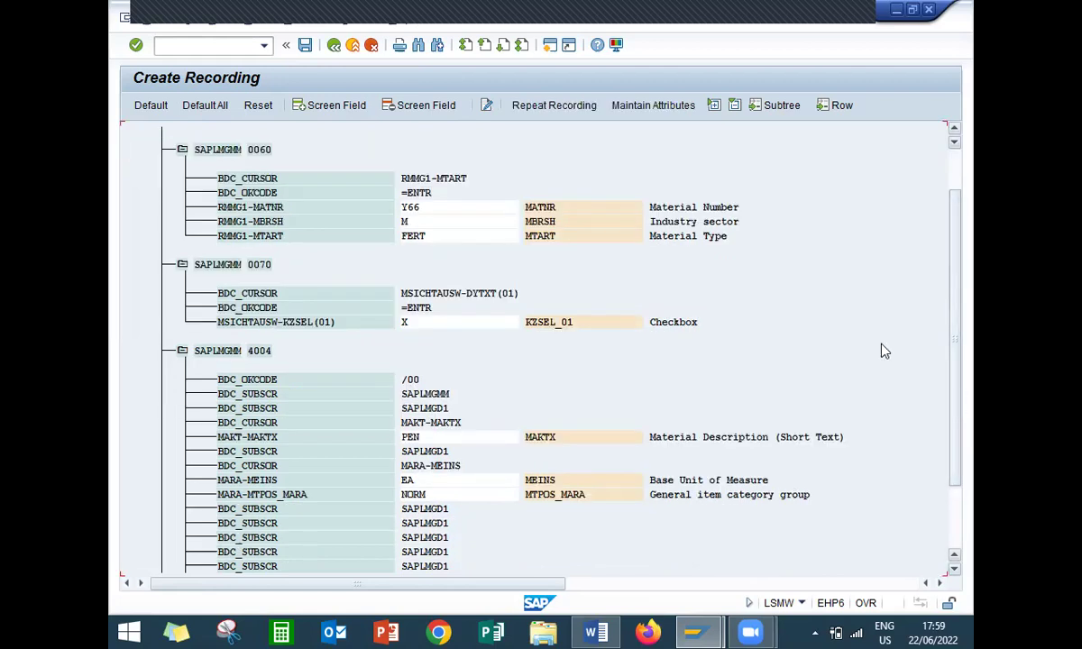
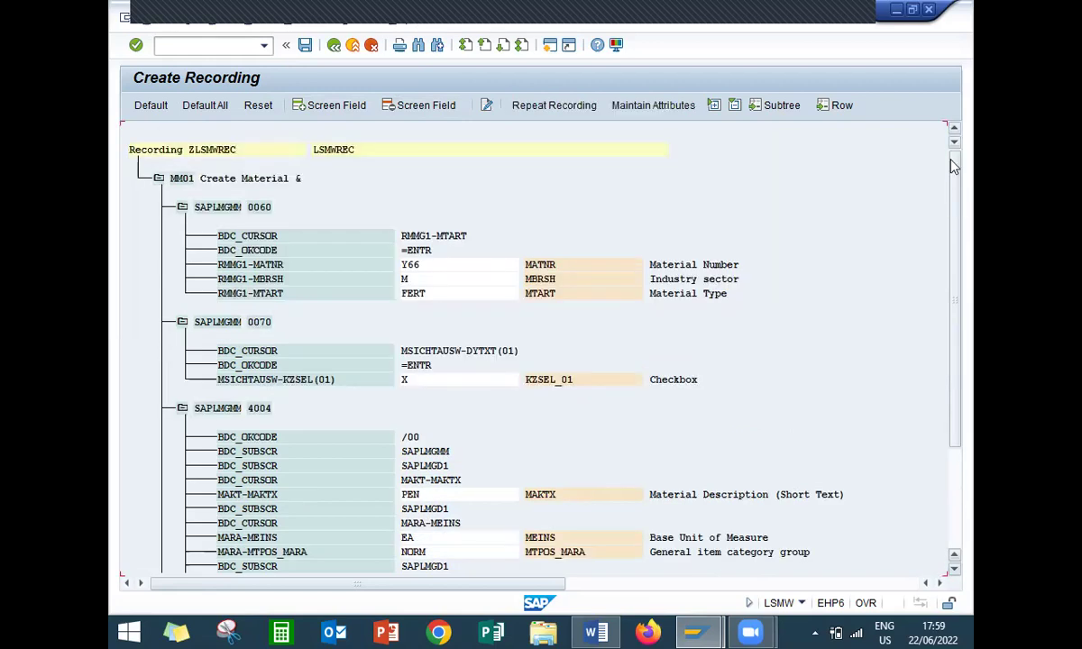
Copy the field name RMMG1-MATNR from the material number field's details into a new Notepad document, and return to the SAP dialog
{"action": "double_click", "coordinate": [237, 267]}
{"action": "left_click", "coordinate": [341, 221]}
{"action": "key", "text": "ctrl+a"}
{"action": "key", "text": "ctrl+c"}
{"action": "key", "text": "Home"}
{"action": "key", "text": "super+r"}
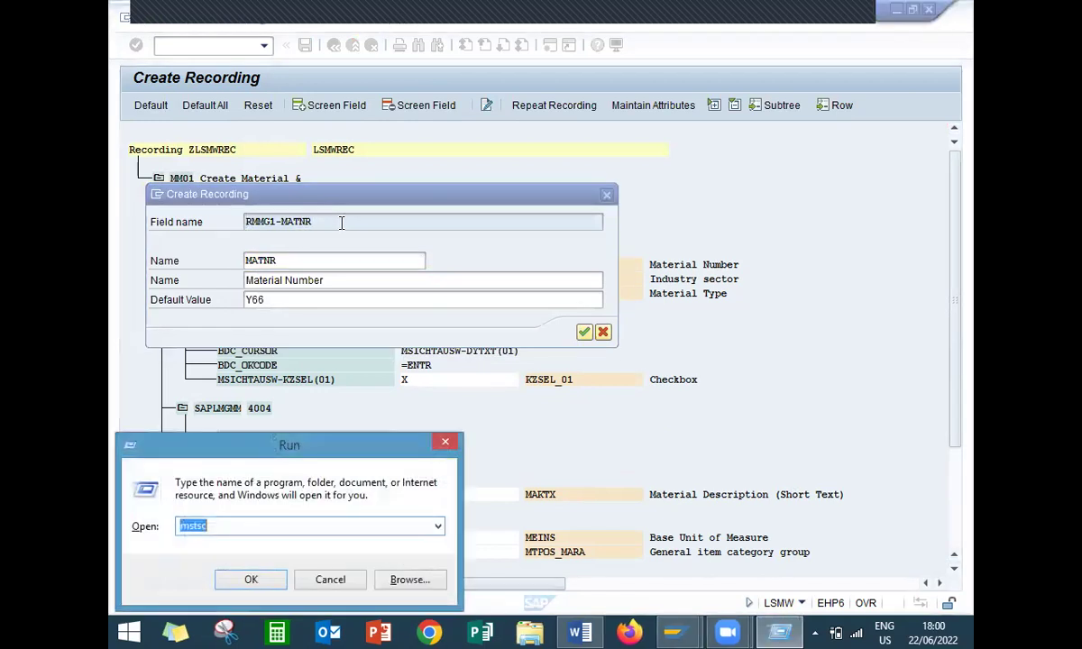
{"action": "type", "text": "NOTEPAD"}
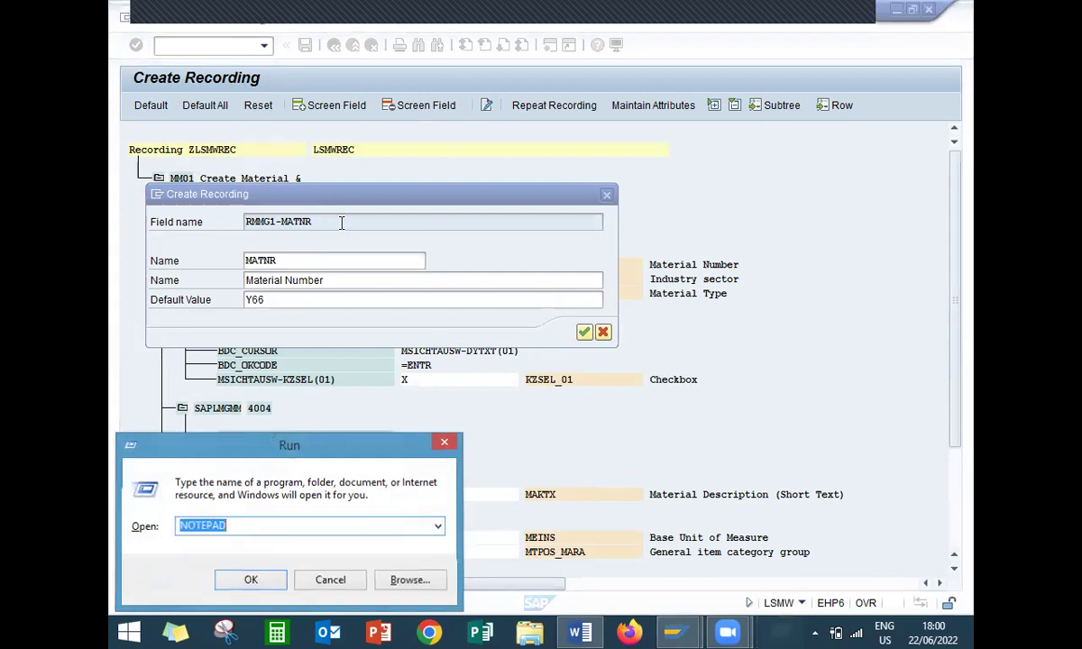
{"action": "key", "text": "Return"}
{"action": "key", "text": "ctrl+v"}
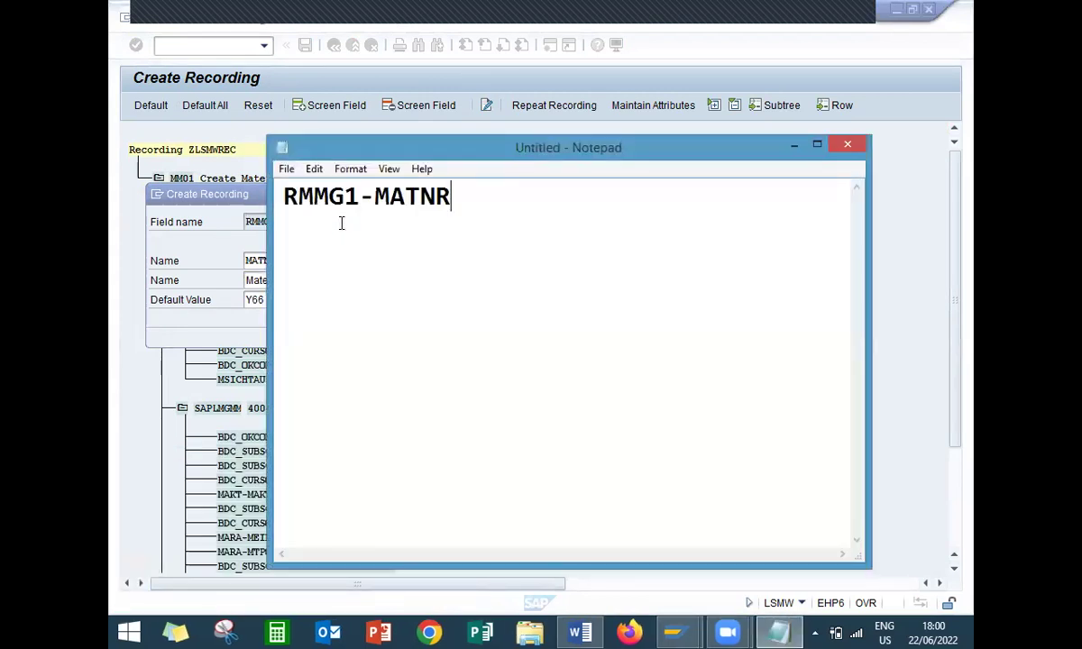
{"action": "left_click", "coordinate": [220, 185]}
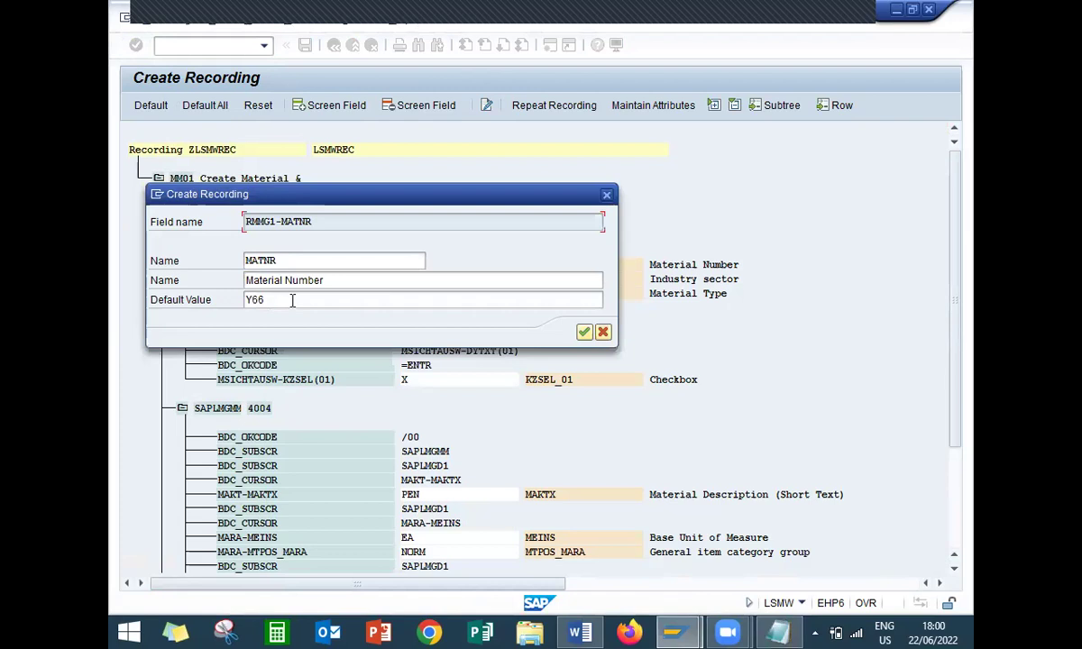
Clear the default value of the material number field and accept its details
{"action": "key", "text": "BackSpace"}
{"action": "key", "text": "BackSpace"}
{"action": "key", "text": "BackSpace"}
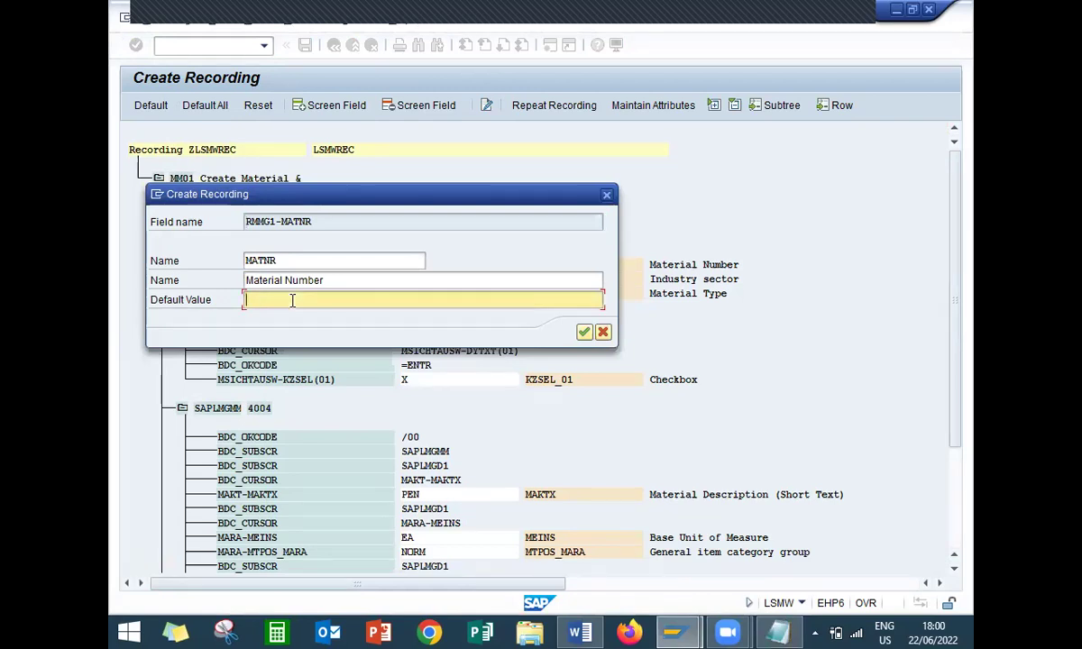
{"action": "left_click", "coordinate": [583, 333]}
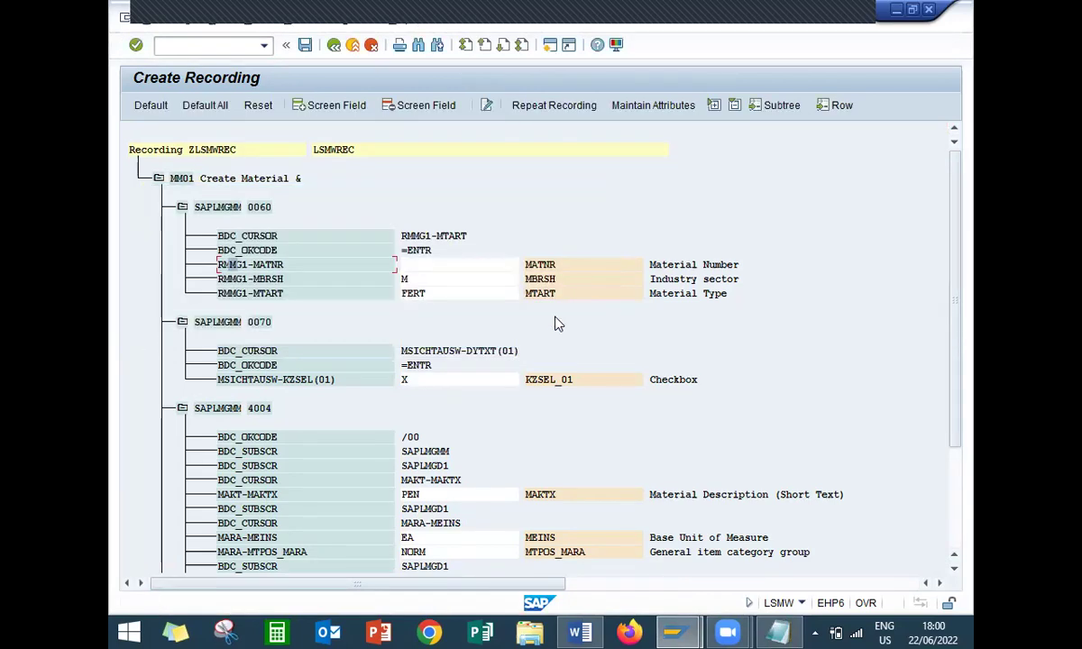
Clear the default value of the industry sector field and copy its field name RMMG1-MBRSH to a new line in Notepad
{"action": "double_click", "coordinate": [466, 283]}
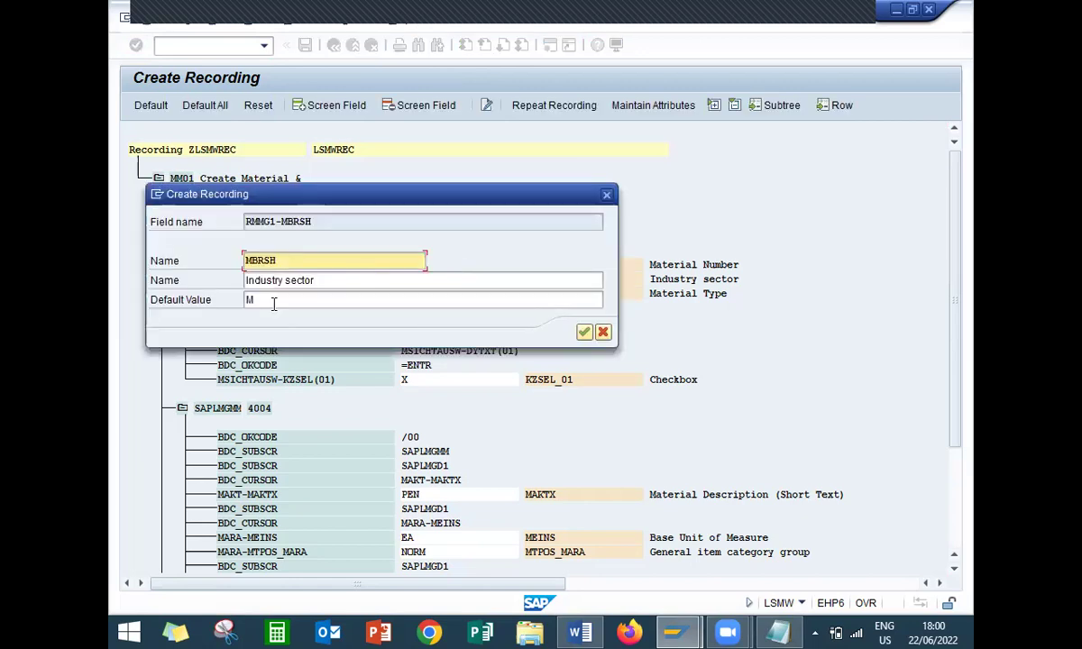
{"action": "key", "text": "BackSpace"}
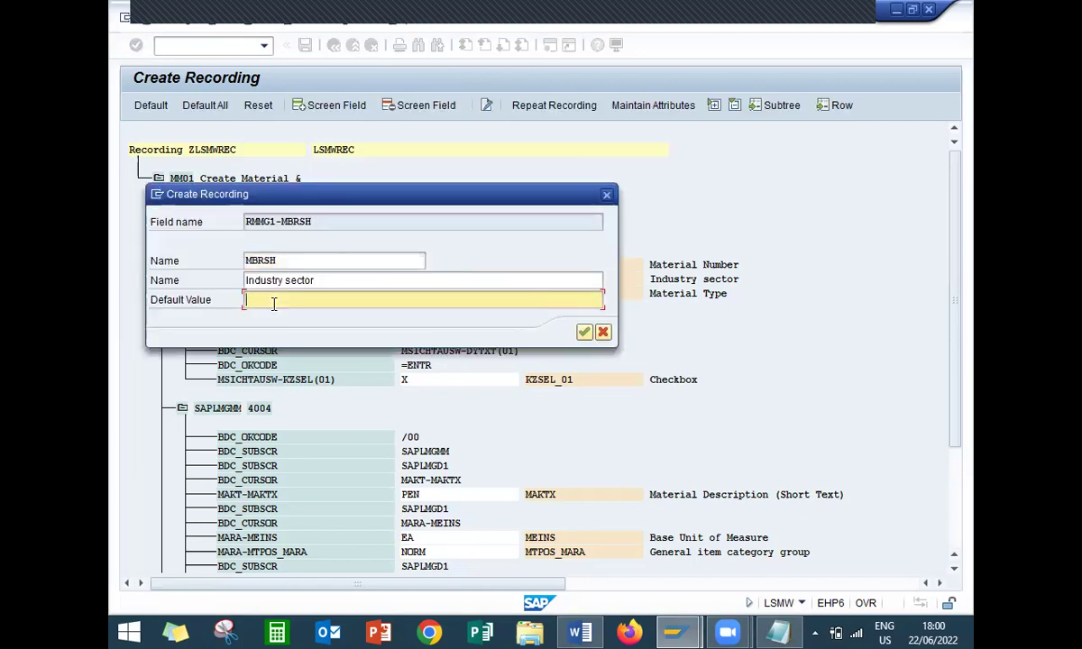
{"action": "left_click", "coordinate": [324, 221]}
{"action": "key", "text": "shift+Home"}
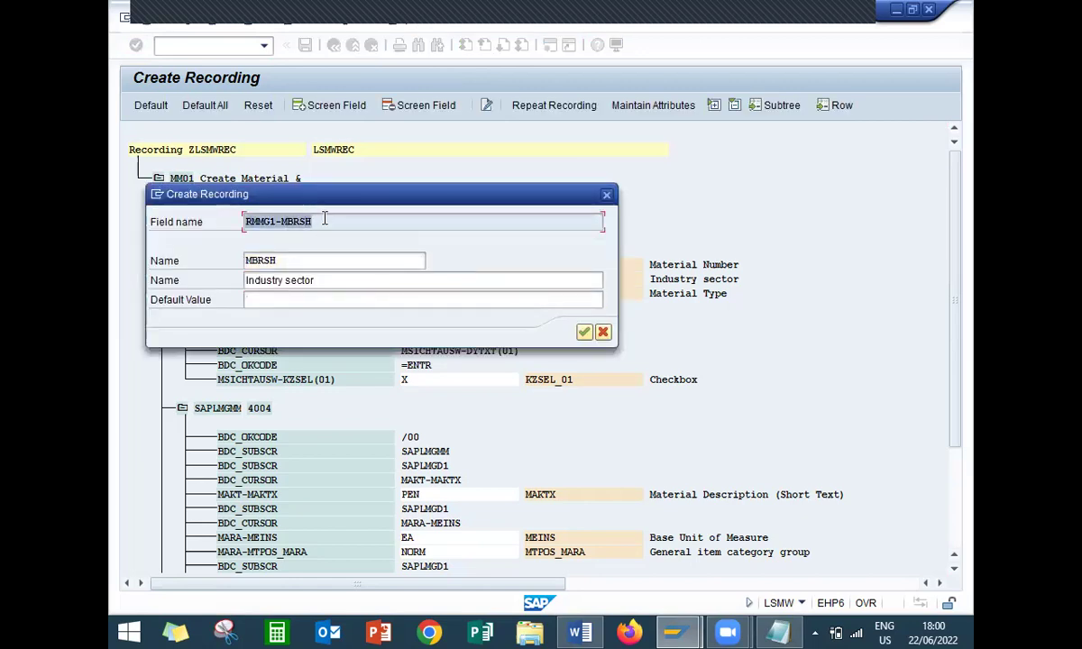
{"action": "key", "text": "ctrl+c"}
{"action": "key", "text": "alt+Tab"}
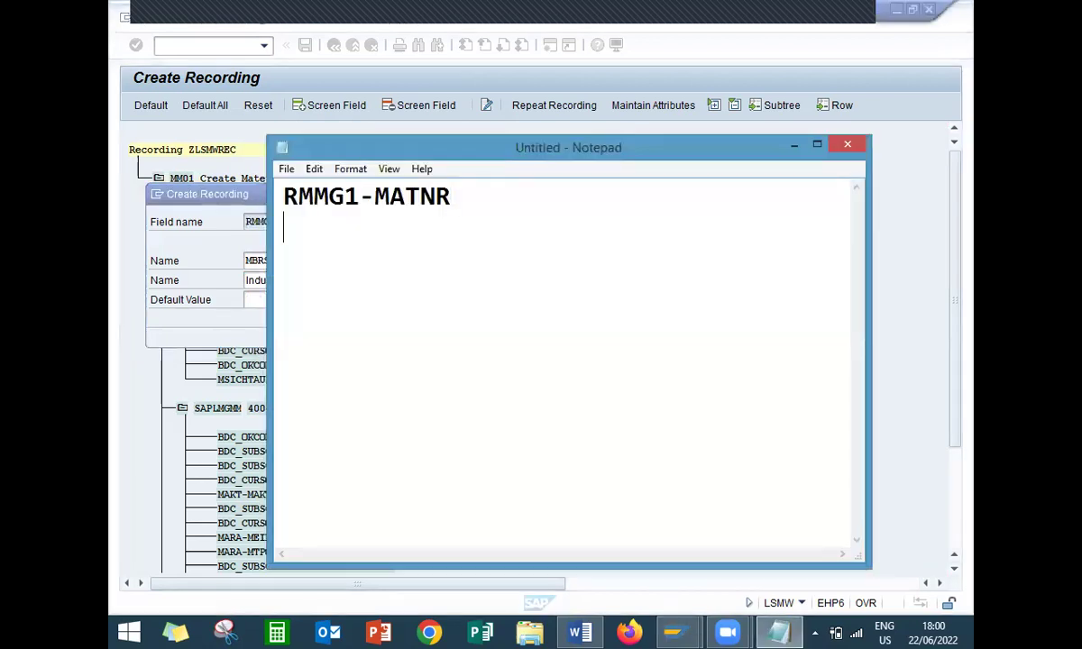
{"action": "key", "text": "Return"}
{"action": "key", "text": "ctrl+v"}
{"action": "key", "text": "alt+Tab"}
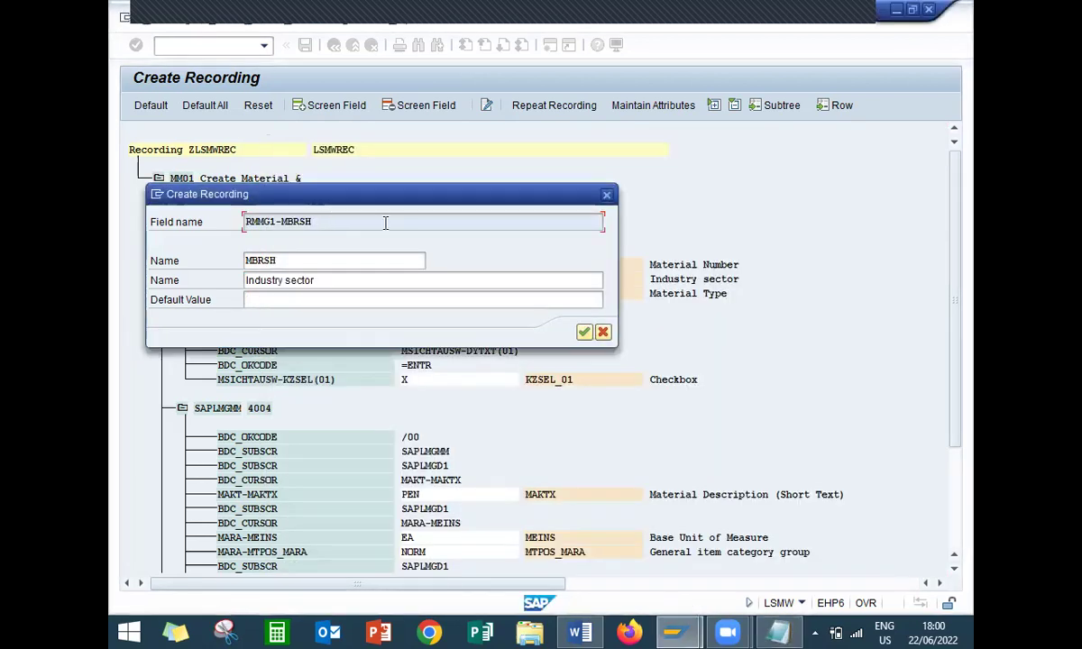
{"action": "left_click", "coordinate": [584, 332]}
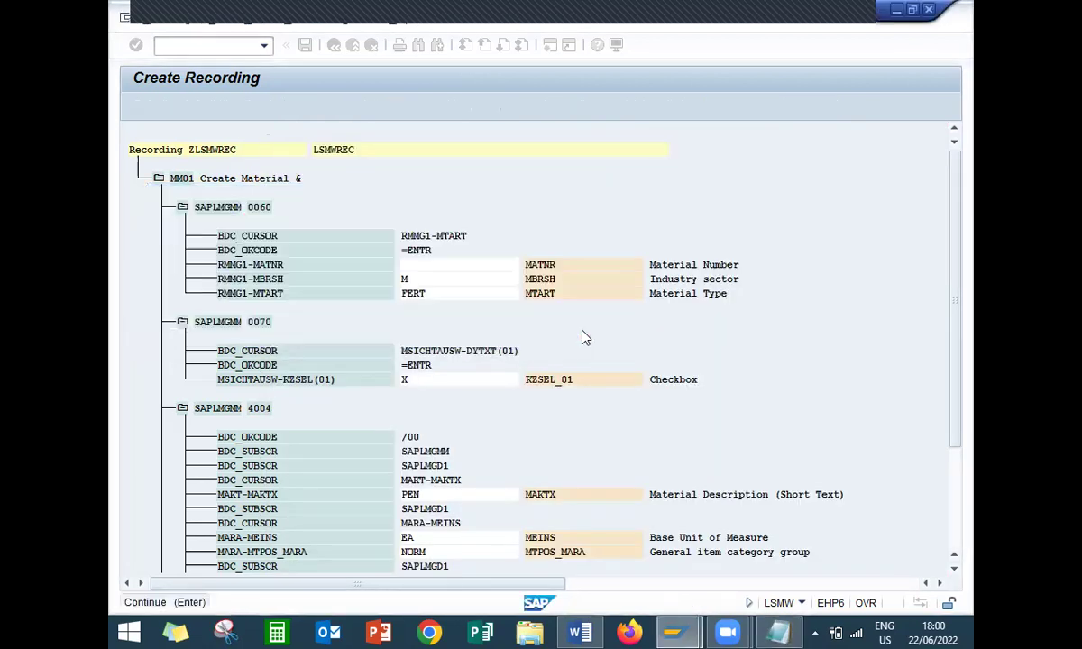
Clear the default value of the material type field RMMG1-MTART and accept its details
{"action": "double_click", "coordinate": [421, 297]}
{"action": "left_click", "coordinate": [321, 300]}
{"action": "key", "text": "BackSpace"}
{"action": "key", "text": "BackSpace"}
{"action": "key", "text": "BackSpace"}
{"action": "key", "text": "BackSpace"}
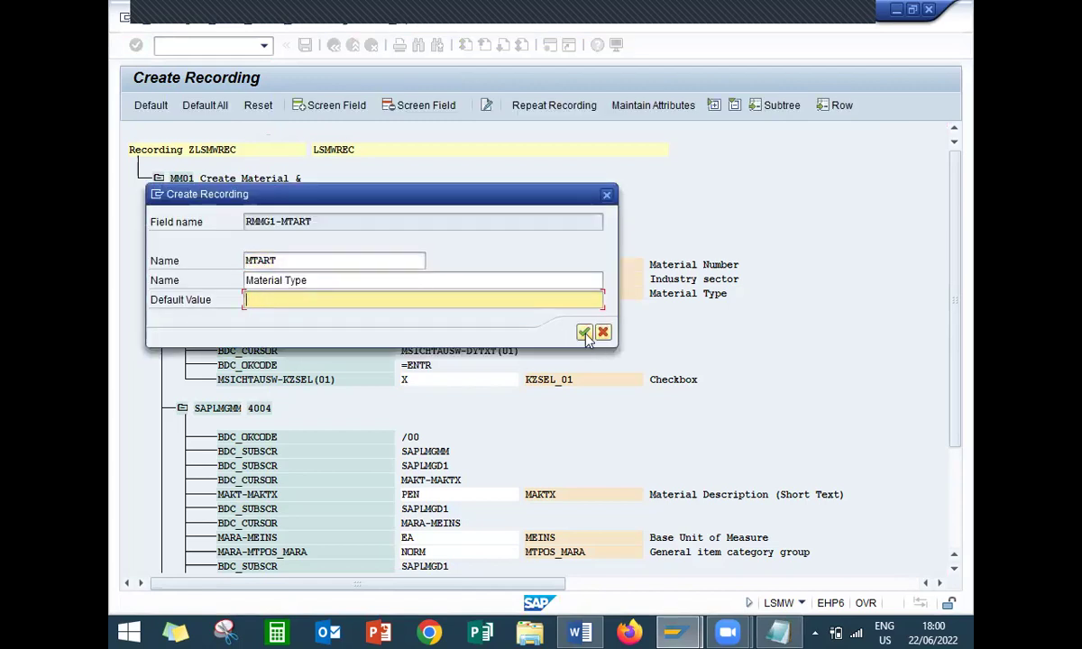
{"action": "left_click", "coordinate": [340, 220]}
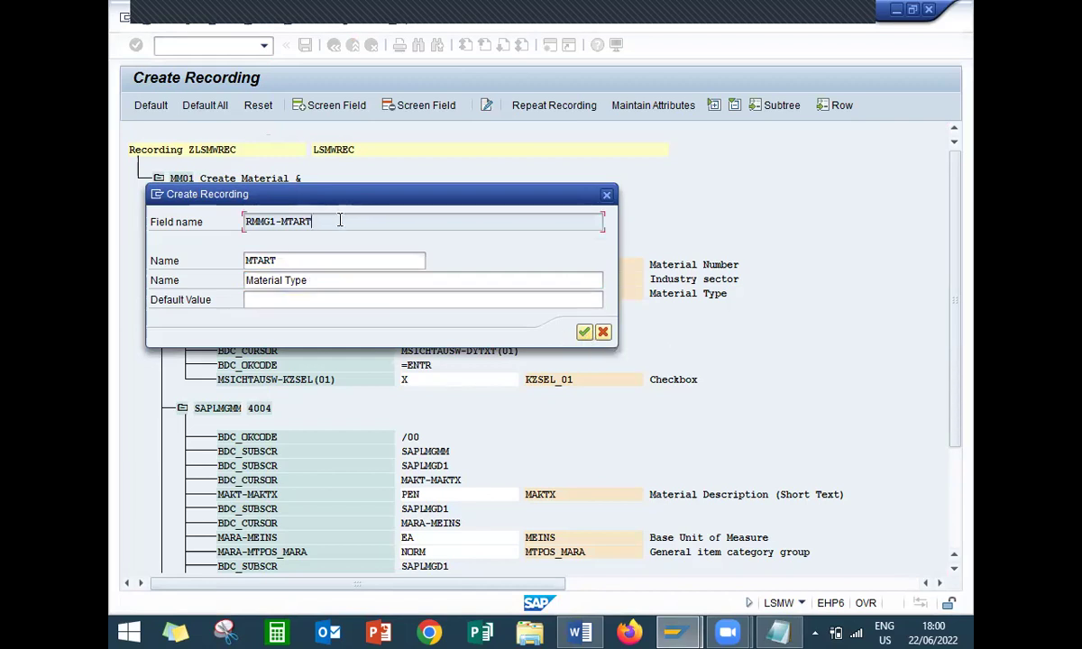
{"action": "key", "text": "shift+Left"}
{"action": "key", "text": "shift+Left"}
{"action": "key", "text": "shift+Left"}
{"action": "key", "text": "shift+Left"}
{"action": "key", "text": "shift+Left"}
{"action": "key", "text": "shift+Left"}
{"action": "key", "text": "shift+Left"}
{"action": "key", "text": "shift+Left"}
{"action": "key", "text": "shift+Left"}
{"action": "key", "text": "shift+Left"}
{"action": "key", "text": "shift+Left"}
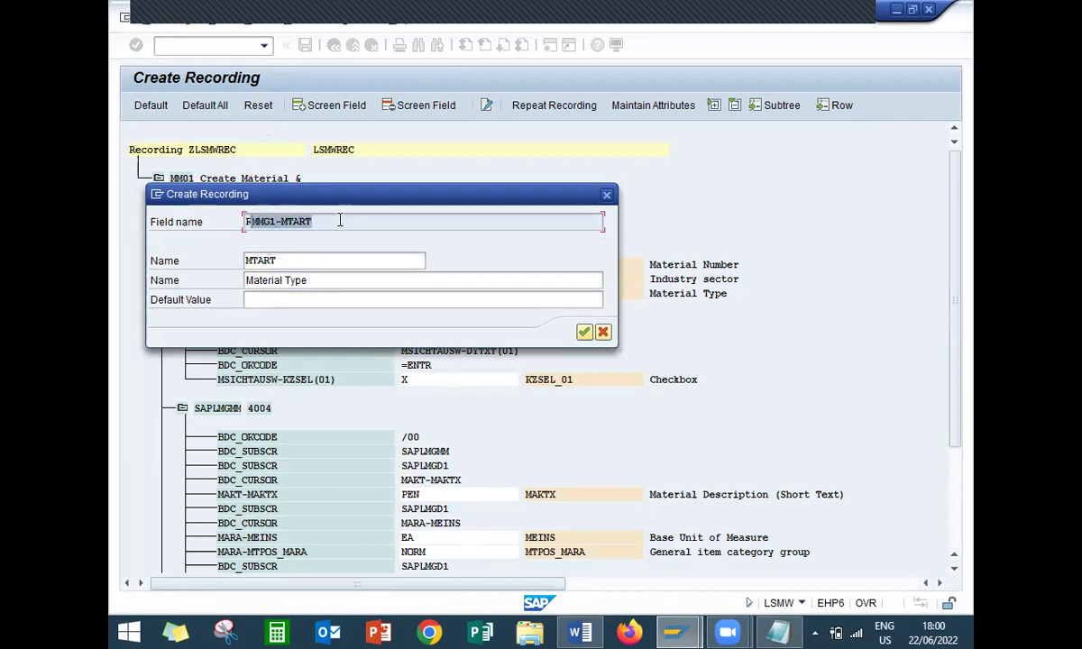
{"action": "left_click", "coordinate": [584, 332]}
Clear the default value of the checkbox field MSICHTAUSW-KZSEL(01) and accept its details
{"action": "double_click", "coordinate": [447, 385]}
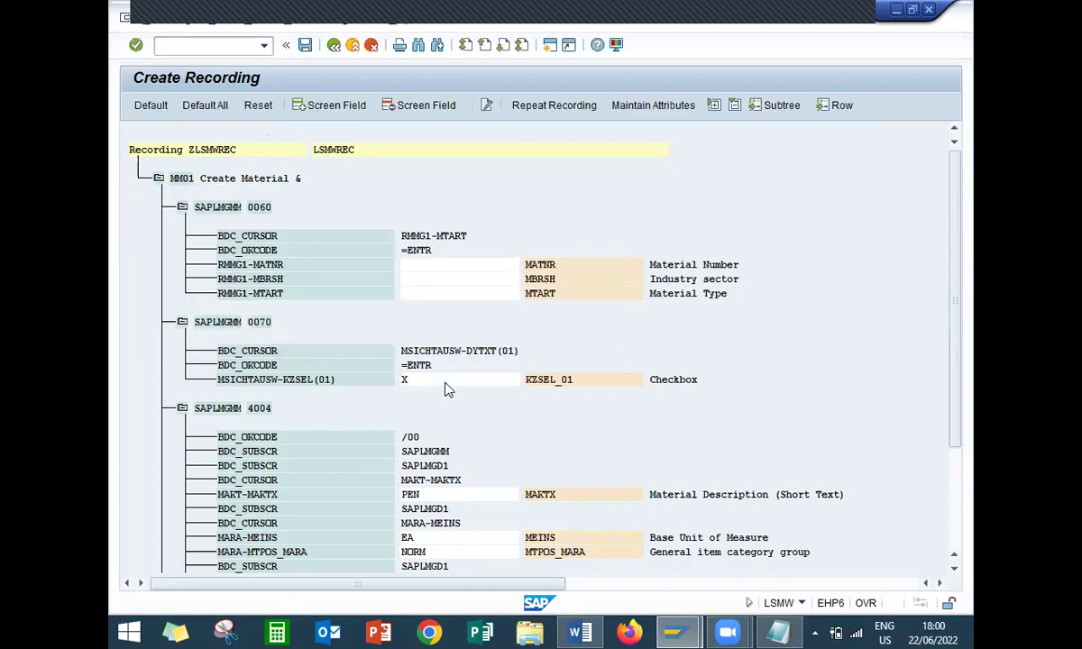
{"action": "left_click", "coordinate": [296, 300]}
{"action": "key", "text": "BackSpace"}
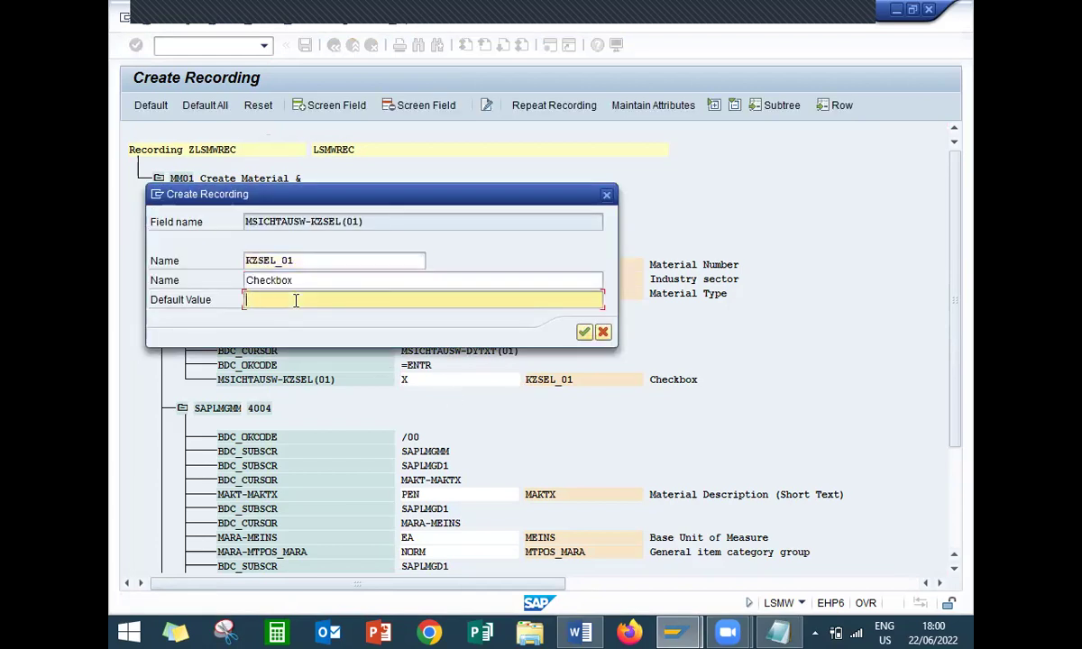
{"action": "left_click", "coordinate": [585, 334]}
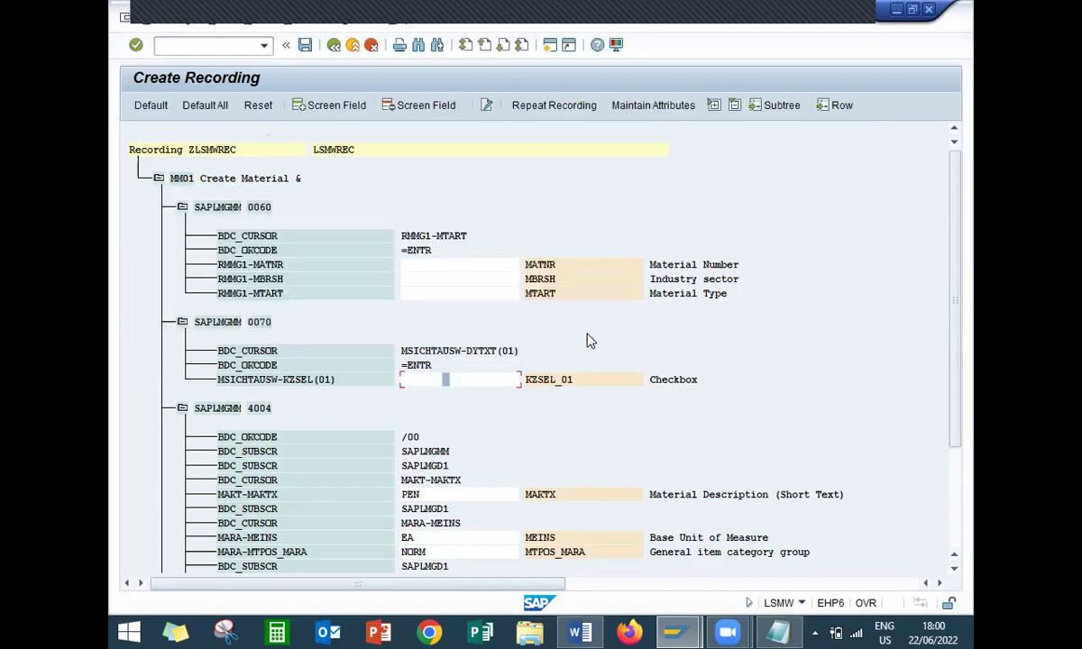
Copy the checkbox's field name MSICHTAUSW-KZSEL(01) to a new line in Notepad, and close the field's details in SAP
{"action": "double_click", "coordinate": [479, 385]}
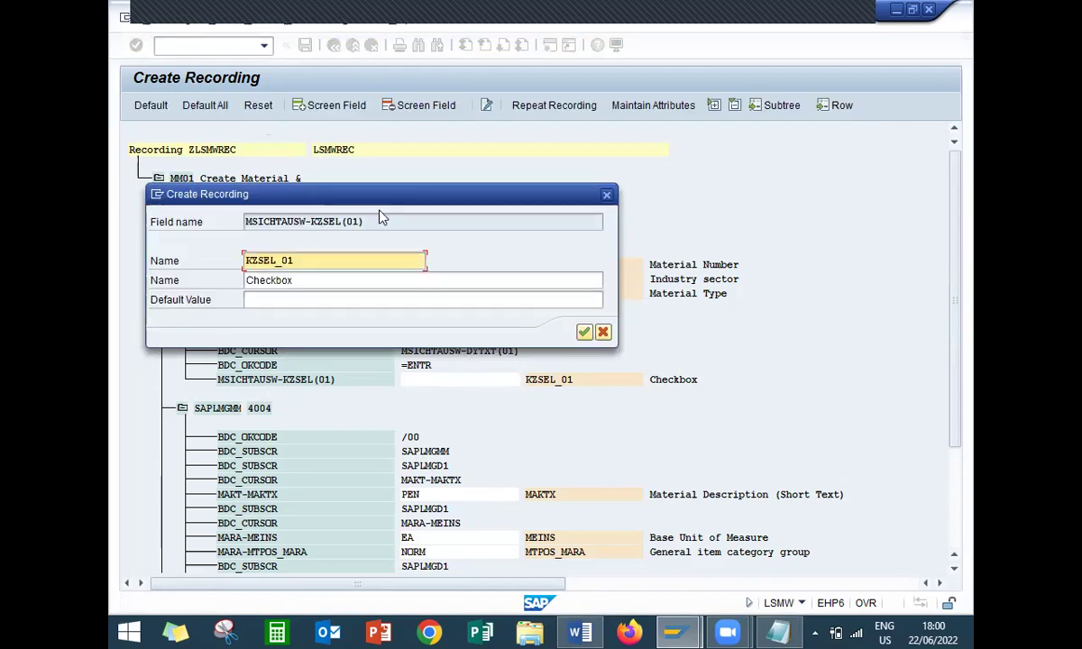
{"action": "left_click", "coordinate": [377, 221]}
{"action": "key", "text": "shift+Left"}
{"action": "key", "text": "shift+Left"}
{"action": "key", "text": "shift+Left"}
{"action": "key", "text": "shift+Left"}
{"action": "key", "text": "shift+Left"}
{"action": "key", "text": "shift+Left"}
{"action": "key", "text": "shift+Left"}
{"action": "key", "text": "shift+Left"}
{"action": "key", "text": "shift+Left"}
{"action": "key", "text": "shift+Left"}
{"action": "key", "text": "shift+Left"}
{"action": "key", "text": "shift+Left"}
{"action": "key", "text": "shift+Left"}
{"action": "key", "text": "shift+Left"}
{"action": "key", "text": "shift+Left"}
{"action": "key", "text": "shift+Left"}
{"action": "key", "text": "shift+Left"}
{"action": "key", "text": "shift+Left"}
{"action": "key", "text": "shift+Left"}
{"action": "key", "text": "shift+Left"}
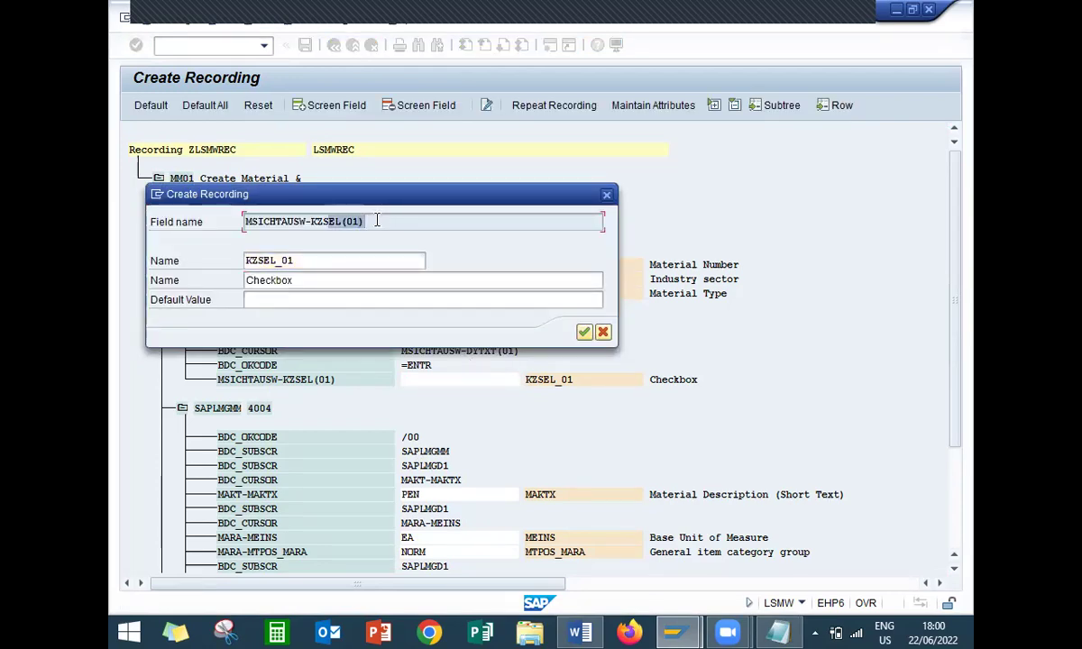
{"action": "key", "text": "alt+Tab"}
{"action": "key", "text": "Return"}
{"action": "key", "text": "ctrl+v"}
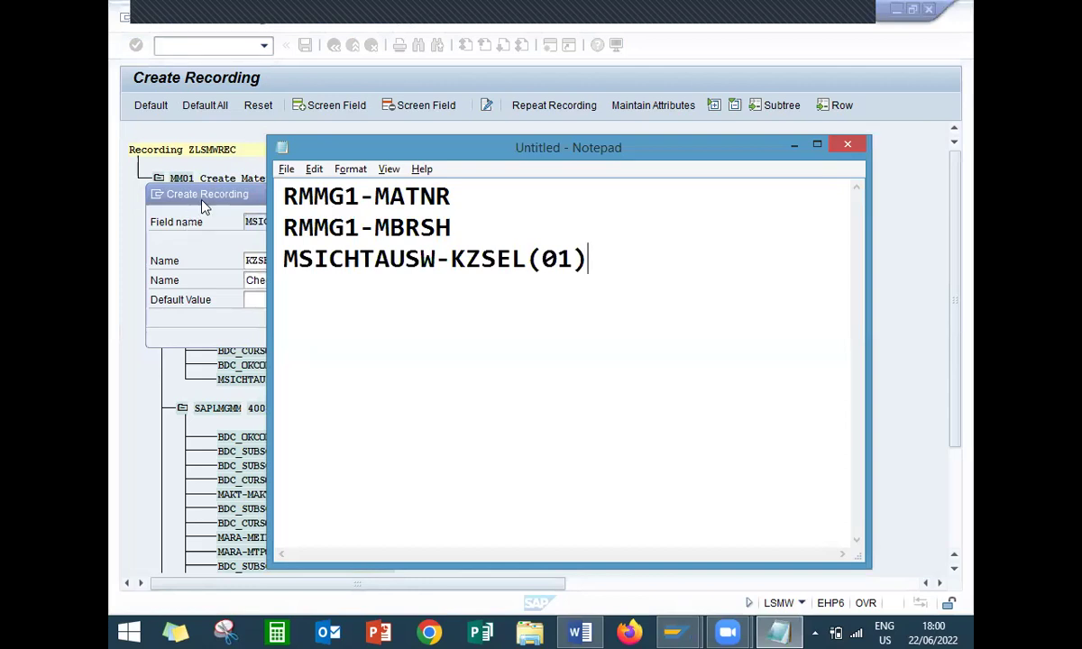
{"action": "left_click", "coordinate": [189, 188]}
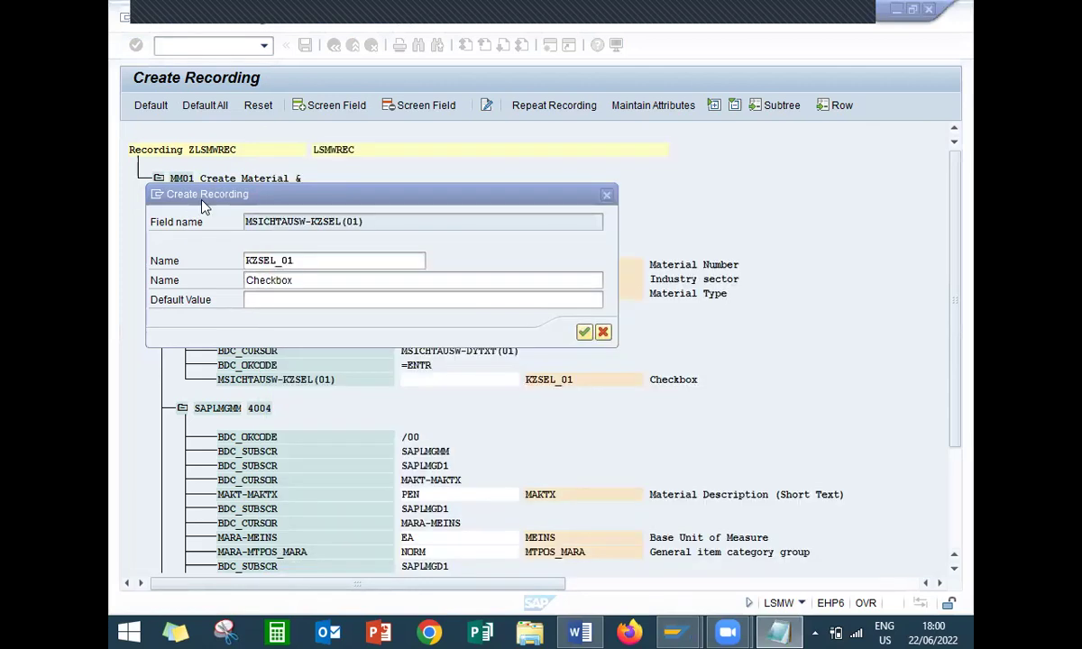
{"action": "left_click", "coordinate": [584, 333]}
Copy the material type's field name RMMG1-MTART into Notepad below RMMG1-MBRSH, and close the field's details in SAP
{"action": "double_click", "coordinate": [278, 293]}
{"action": "left_click", "coordinate": [355, 215]}
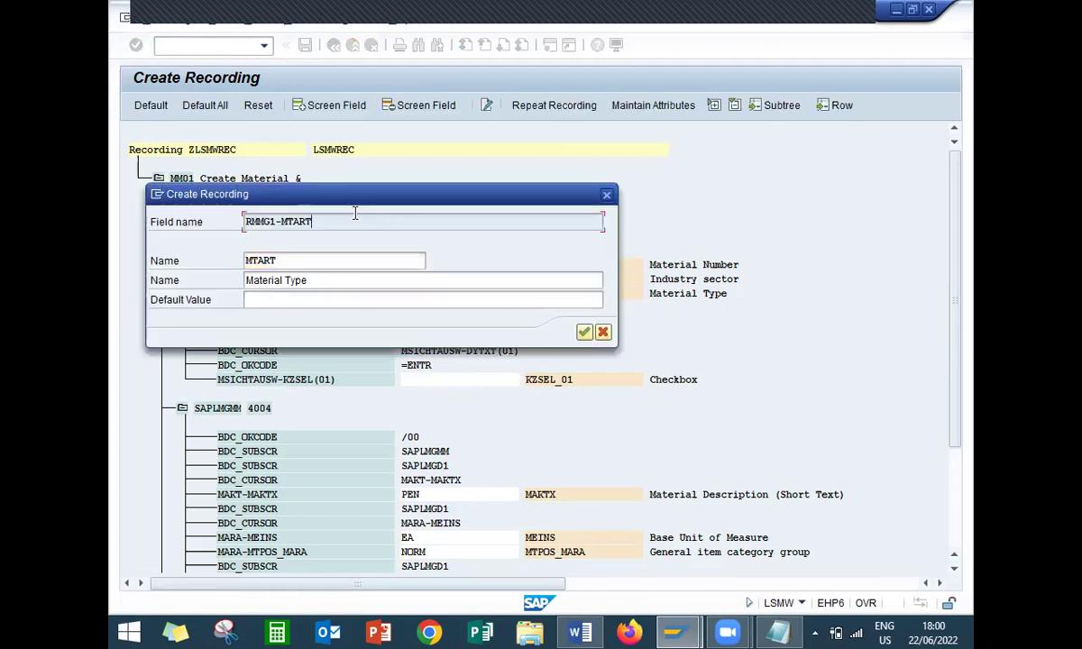
{"action": "key", "text": "shift+Home"}
{"action": "key", "text": "ctrl+c"}
{"action": "key", "text": "alt+Tab"}
{"action": "key", "text": "Return"}
{"action": "key", "text": "ctrl+v"}
{"action": "key", "text": "alt+Tab"}
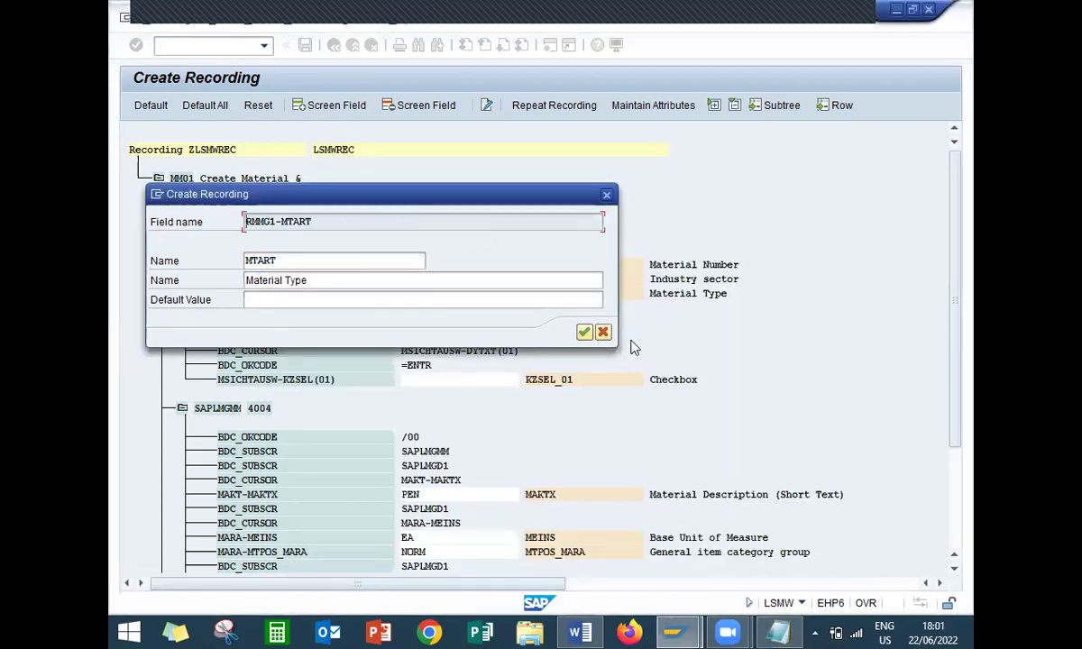
{"action": "left_click", "coordinate": [584, 333]}
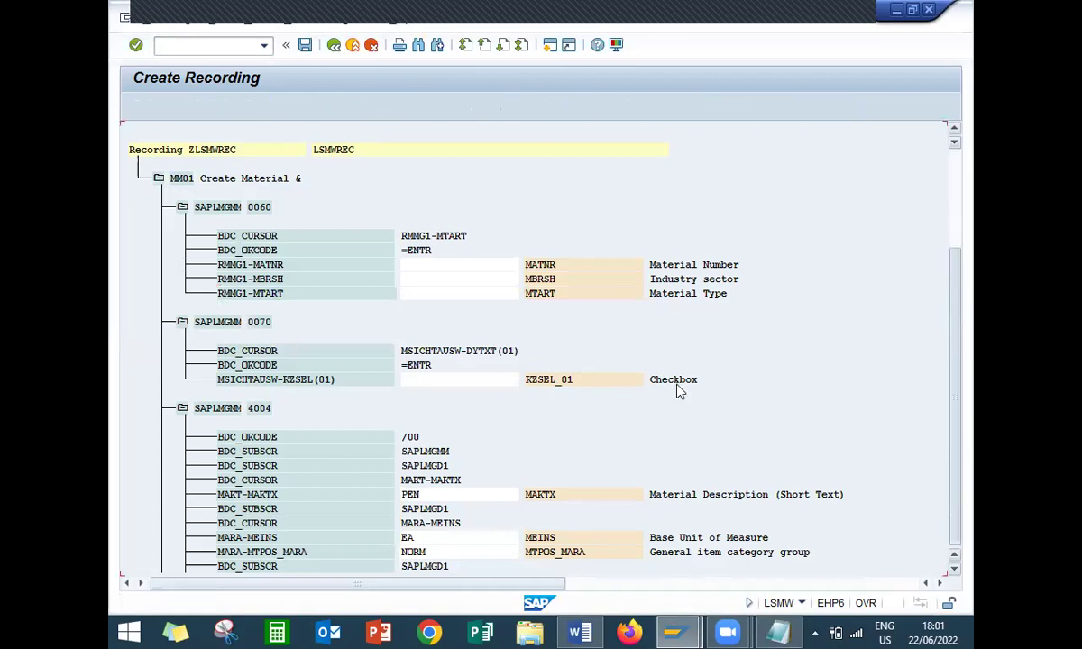
Copy the material description's field name MAKT-MAKTX to the end of the Notepad list, and return to its SAP details
{"action": "scroll", "coordinate": [476, 381], "scroll_direction": "down", "scroll_amount": 4}
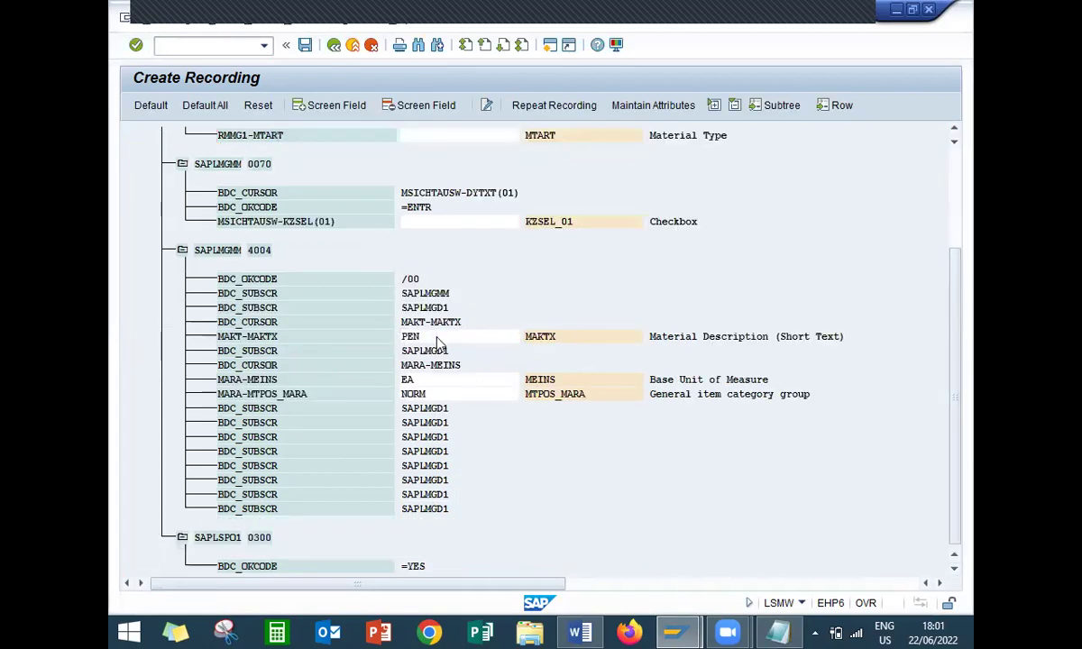
{"action": "double_click", "coordinate": [424, 337]}
{"action": "left_click", "coordinate": [369, 218]}
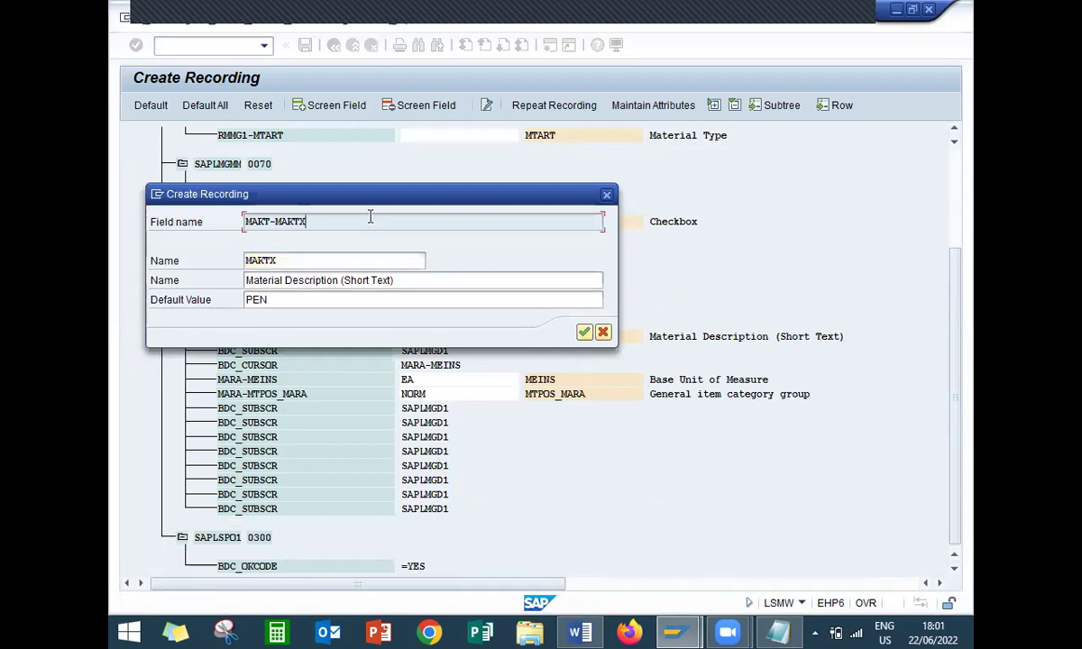
{"action": "double_click", "coordinate": [370, 217]}
{"action": "key", "text": "alt+Tab"}
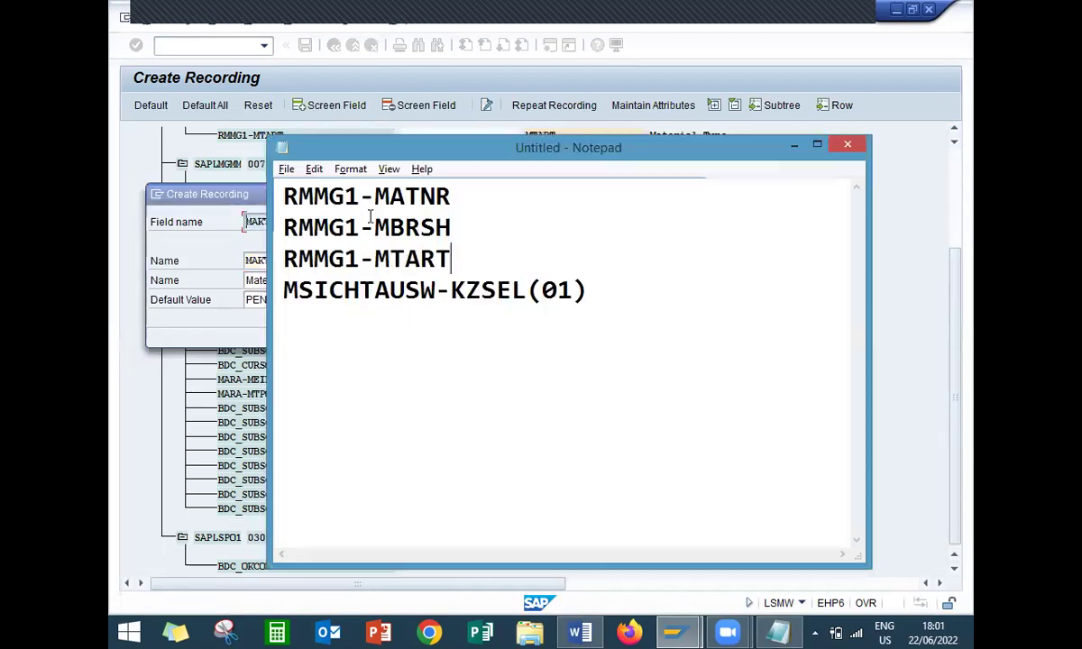
{"action": "key", "text": "Return"}
{"action": "key", "text": "ctrl+v"}
{"action": "key", "text": "alt"}
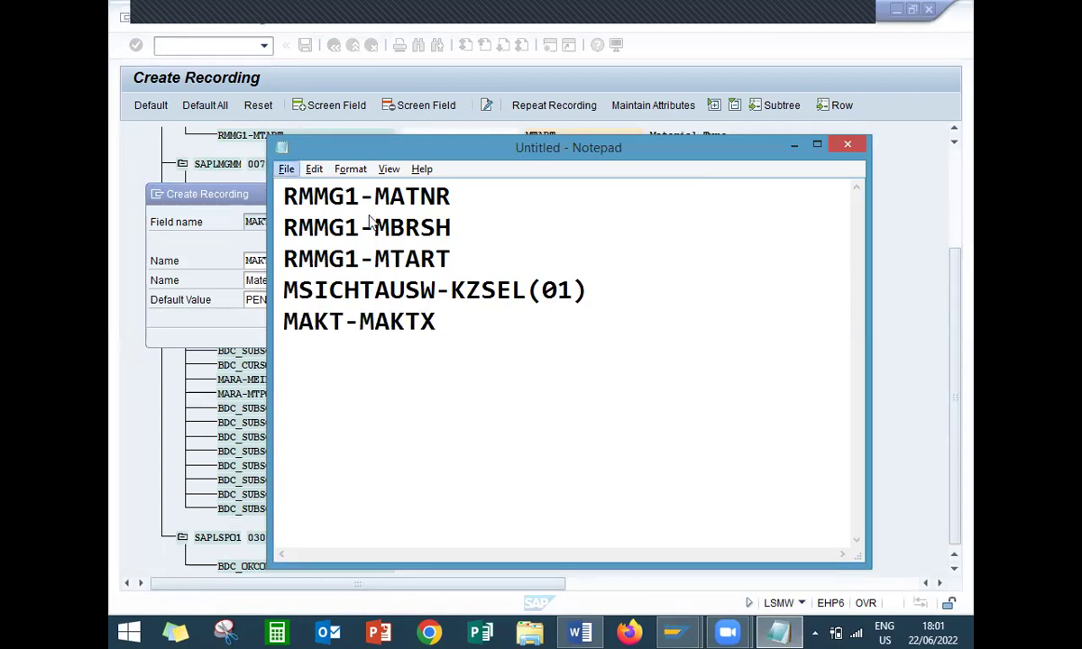
{"action": "key", "text": "alt+Tab"}
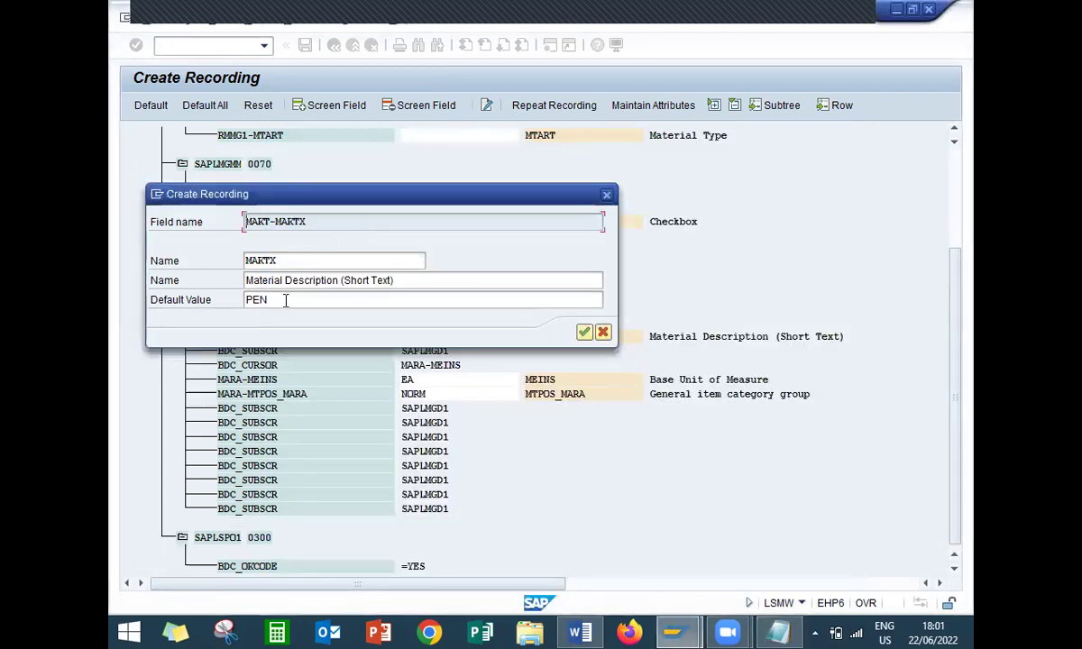
Clear the default value of the material description field and accept its details
{"action": "left_click", "coordinate": [285, 300]}
{"action": "key", "text": "BackSpace"}
{"action": "key", "text": "BackSpace"}
{"action": "key", "text": "BackSpace"}
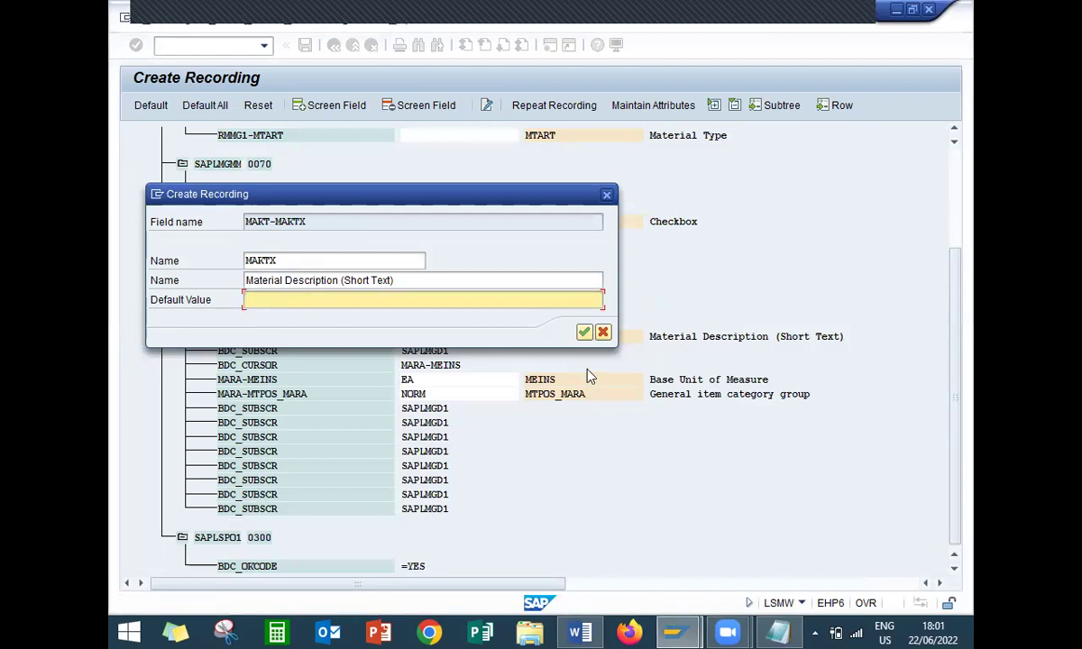
{"action": "left_click", "coordinate": [584, 334]}
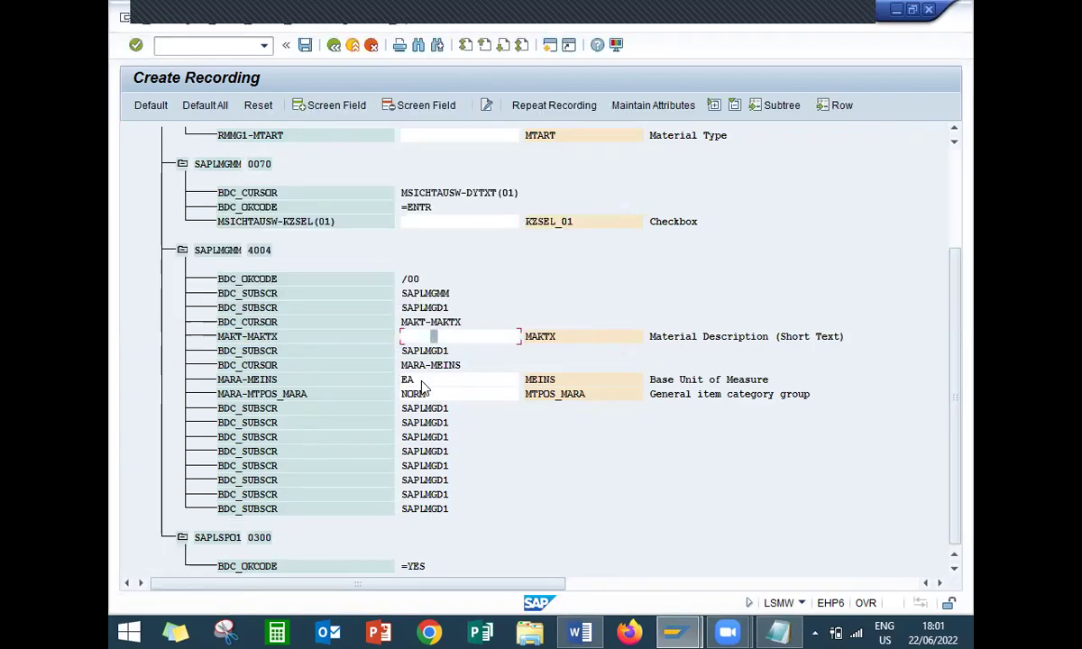
Copy the base unit of measure's field name MARA-MEINS to the end of the Notepad list, and return to its SAP details
{"action": "double_click", "coordinate": [421, 382]}
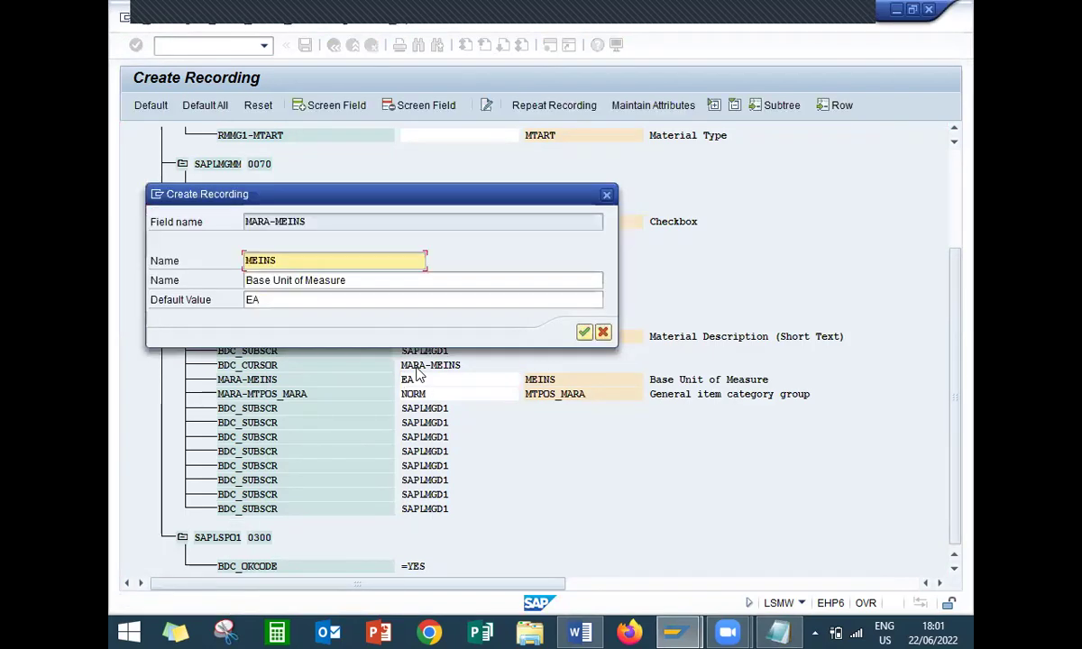
{"action": "left_click", "coordinate": [358, 216]}
{"action": "key", "text": "shift+Home"}
{"action": "key", "text": "ctrl+c"}
{"action": "key", "text": "alt+Tab"}
{"action": "key", "text": "Return"}
{"action": "key", "text": "ctrl+v"}
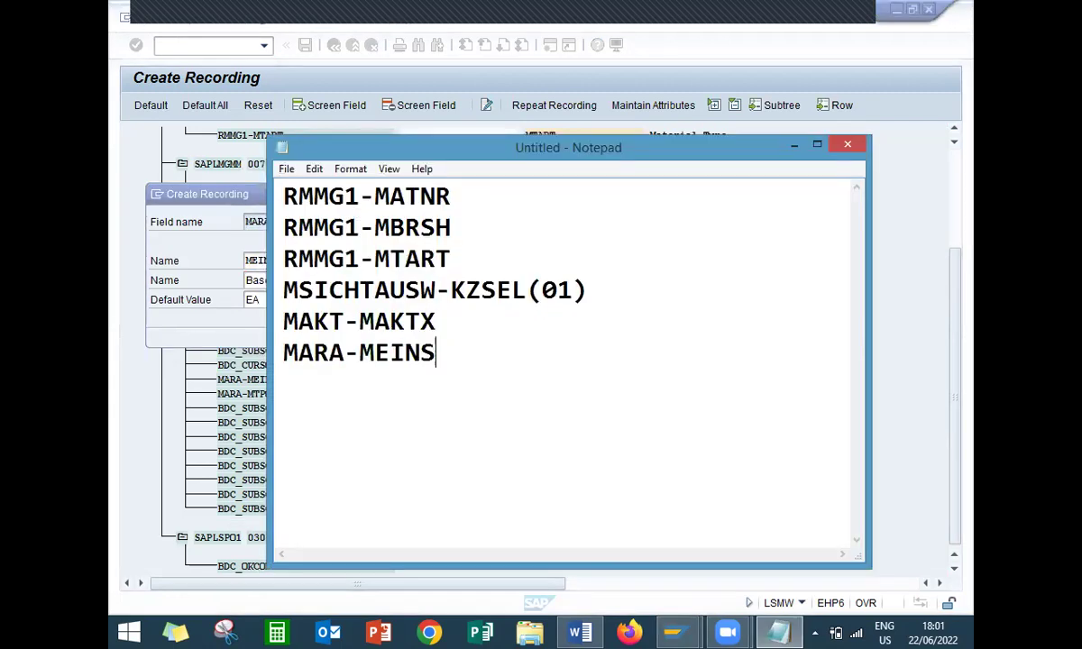
{"action": "key", "text": "alt"}
{"action": "key", "text": "alt+Tab"}
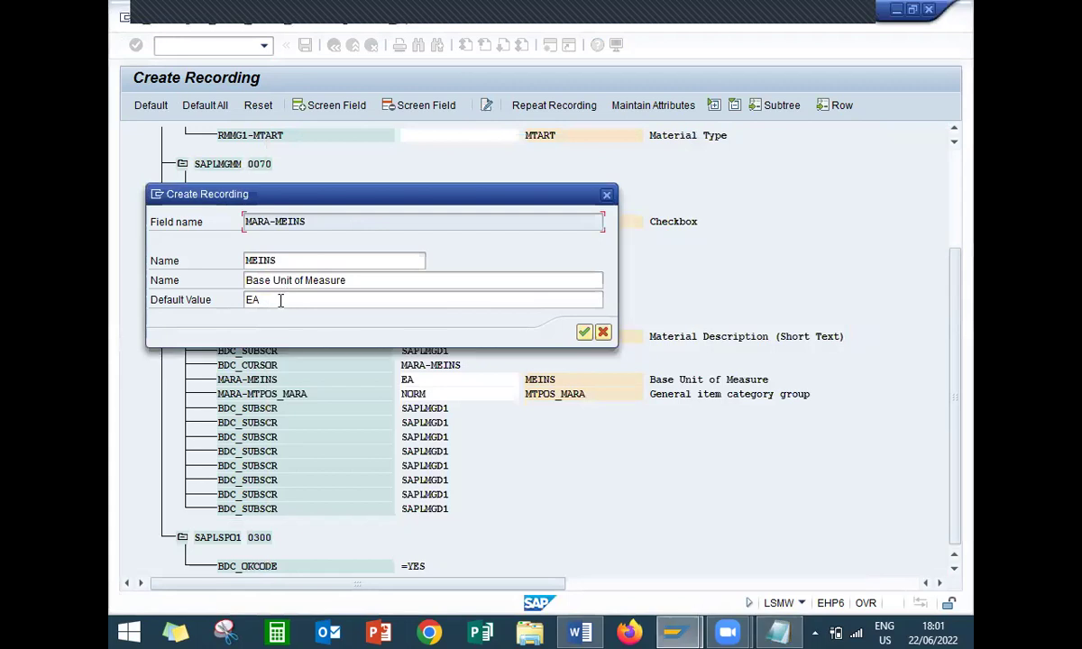
Clear the default value of the base unit of measure field and accept its details
{"action": "left_click", "coordinate": [281, 300]}
{"action": "key", "text": "BackSpace"}
{"action": "key", "text": "BackSpace"}
{"action": "key", "text": "Return"}
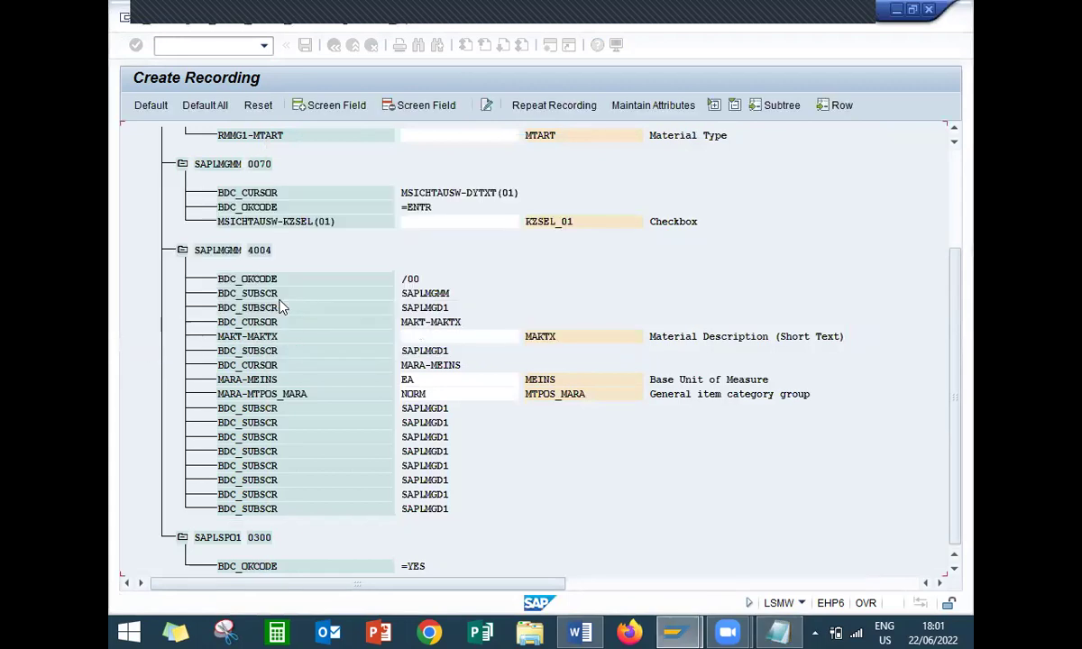
Open the details of the general item category group field and select its field name MARA-MTPOS_MARA
{"action": "double_click", "coordinate": [408, 394]}
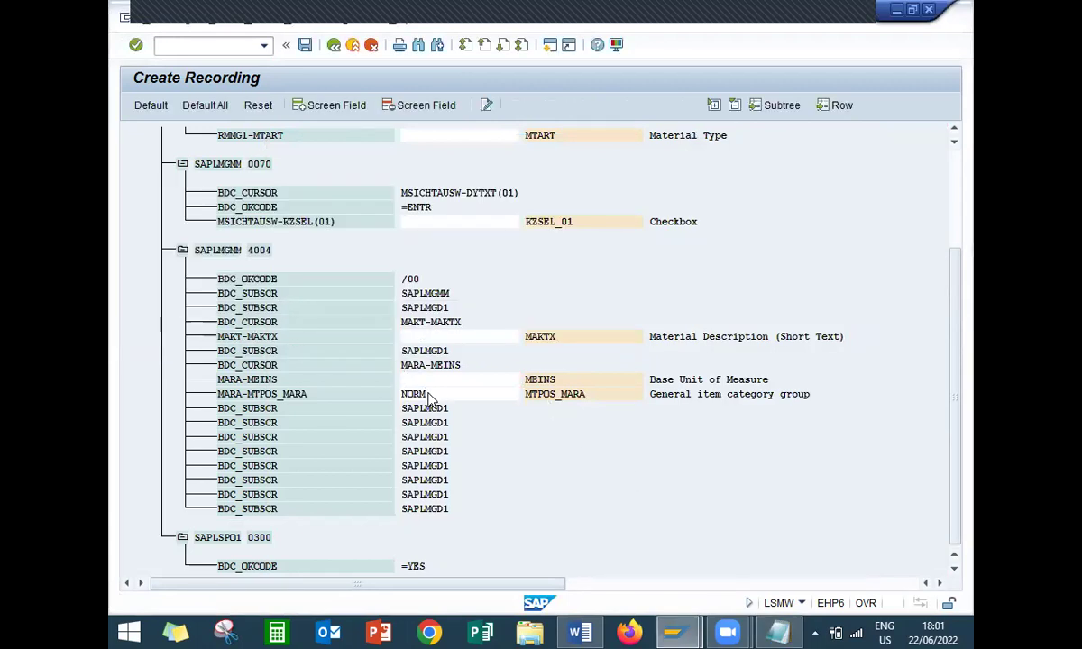
{"action": "left_click", "coordinate": [363, 222]}
{"action": "key", "text": "shift+Left"}
{"action": "key", "text": "shift+Left"}
{"action": "key", "text": "shift+Left"}
{"action": "key", "text": "shift+Left"}
{"action": "key", "text": "shift+Left"}
{"action": "key", "text": "shift+Left"}
{"action": "key", "text": "shift+Left"}
{"action": "key", "text": "shift+Left"}
{"action": "key", "text": "shift+Left"}
{"action": "key", "text": "shift+Left"}
{"action": "key", "text": "shift+Left"}
{"action": "key", "text": "shift+Left"}
{"action": "key", "text": "shift+Left"}
{"action": "key", "text": "shift+Left"}
{"action": "key", "text": "shift+Left"}
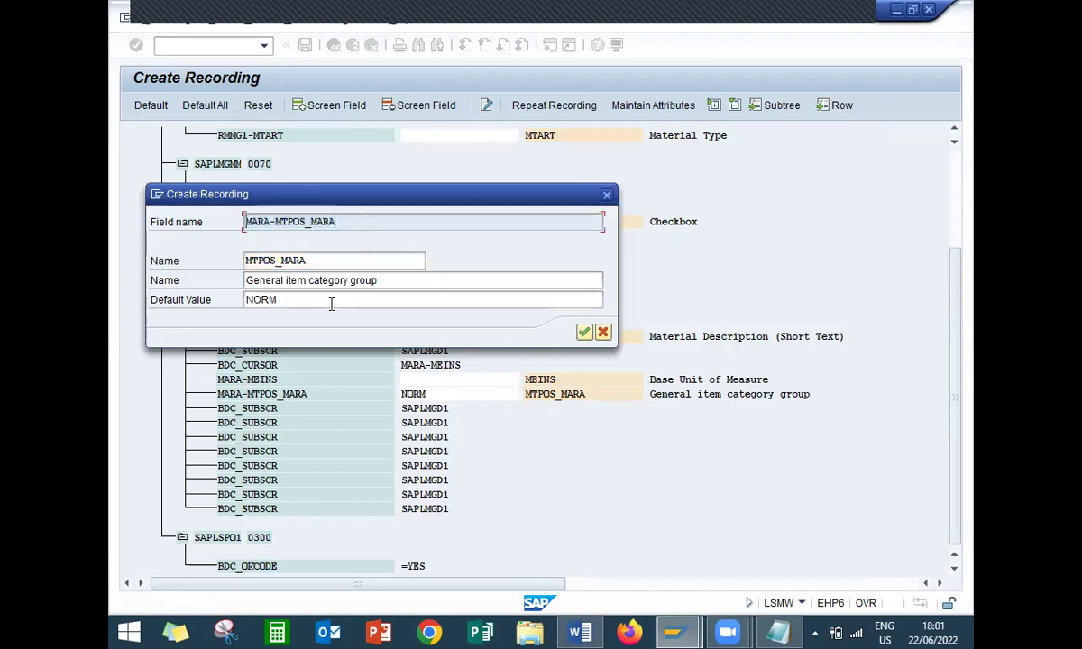
Clear the default value of the general item category group field and accept its details
{"action": "left_click", "coordinate": [331, 302]}
{"action": "key", "text": "BackSpace"}
{"action": "key", "text": "BackSpace"}
{"action": "key", "text": "BackSpace"}
{"action": "key", "text": "BackSpace"}
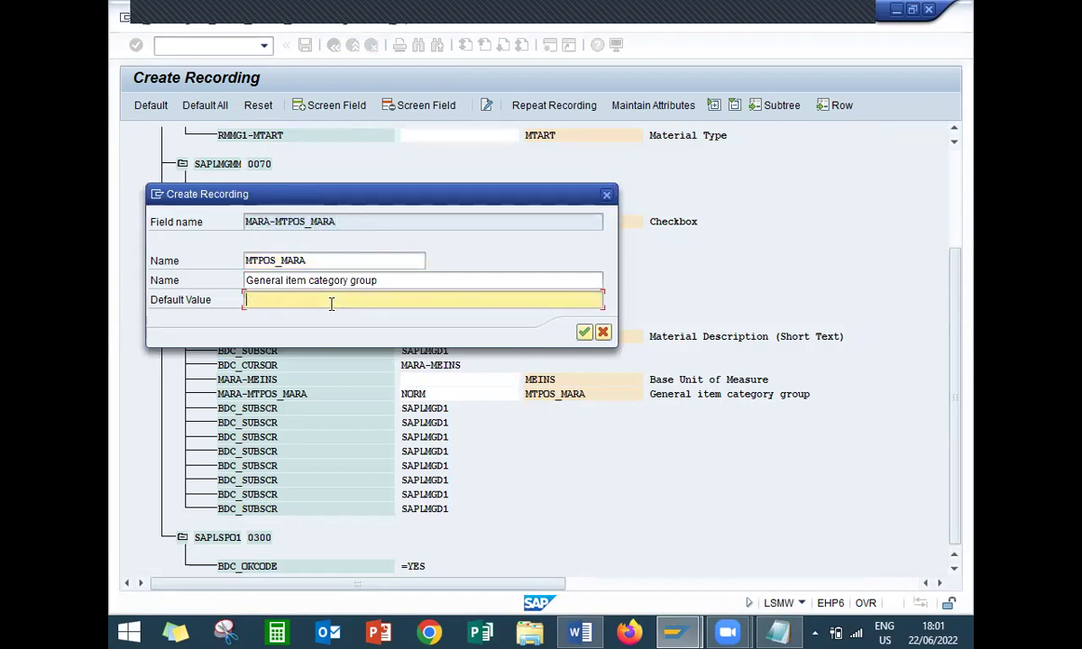
{"action": "left_click", "coordinate": [584, 331]}
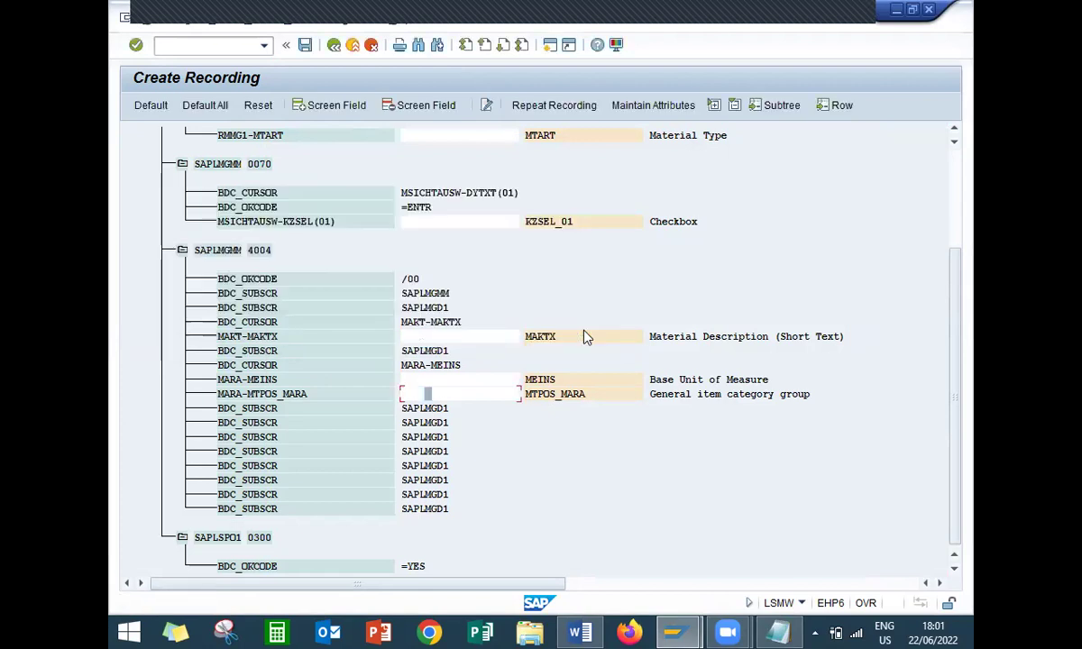
Add MARA-MTPOS_MARA to the end of the Notepad list and remove the (01) suffix from MSICHTAUSW-KZSEL
{"action": "key", "text": "alt+Tab"}
{"action": "key", "text": "ctrl+v"}
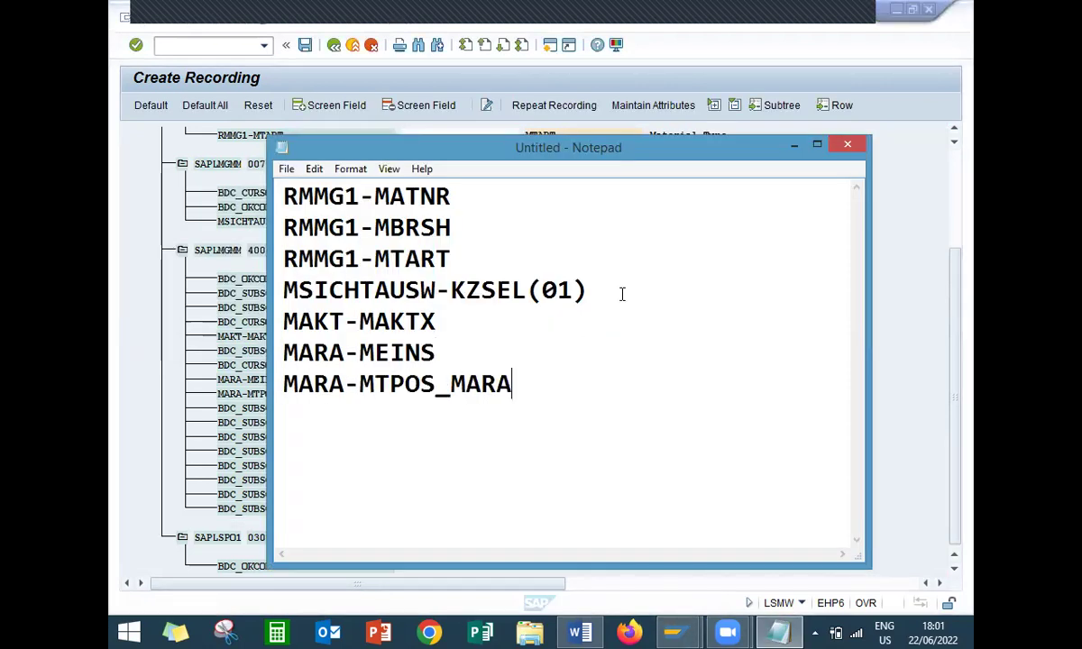
{"action": "left_click", "coordinate": [592, 288]}
{"action": "type", "text": "\\\\"}
{"action": "key", "text": "BackSpace"}
{"action": "key", "text": "BackSpace"}
{"action": "key", "text": "BackSpace"}
{"action": "key", "text": "BackSpace"}
{"action": "key", "text": "BackSpace"}
{"action": "key", "text": "BackSpace"}
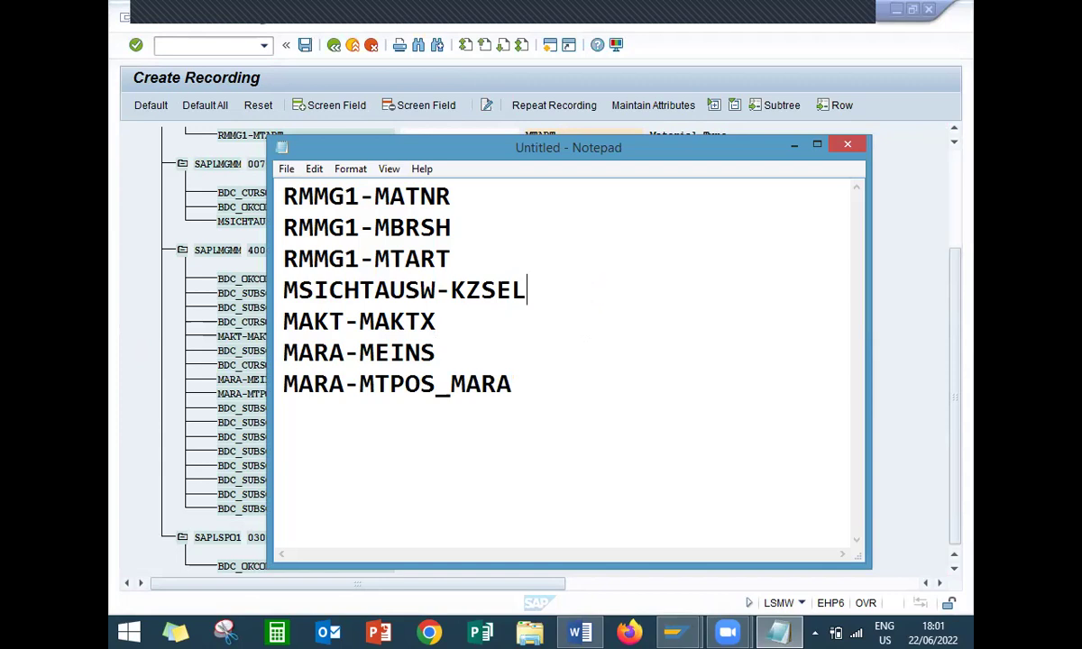
Save the recording in SAP and return to the Notepad field list
{"action": "left_click", "coordinate": [109, 202]}
{"action": "left_click", "coordinate": [304, 47]}
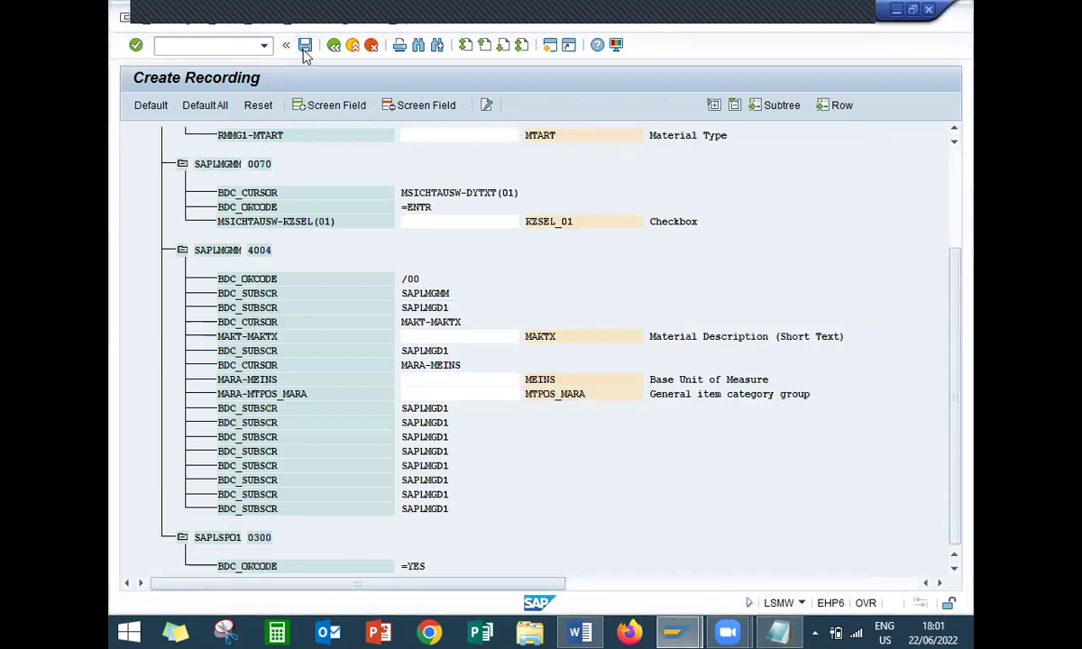
{"action": "key", "text": "alt+Tab"}
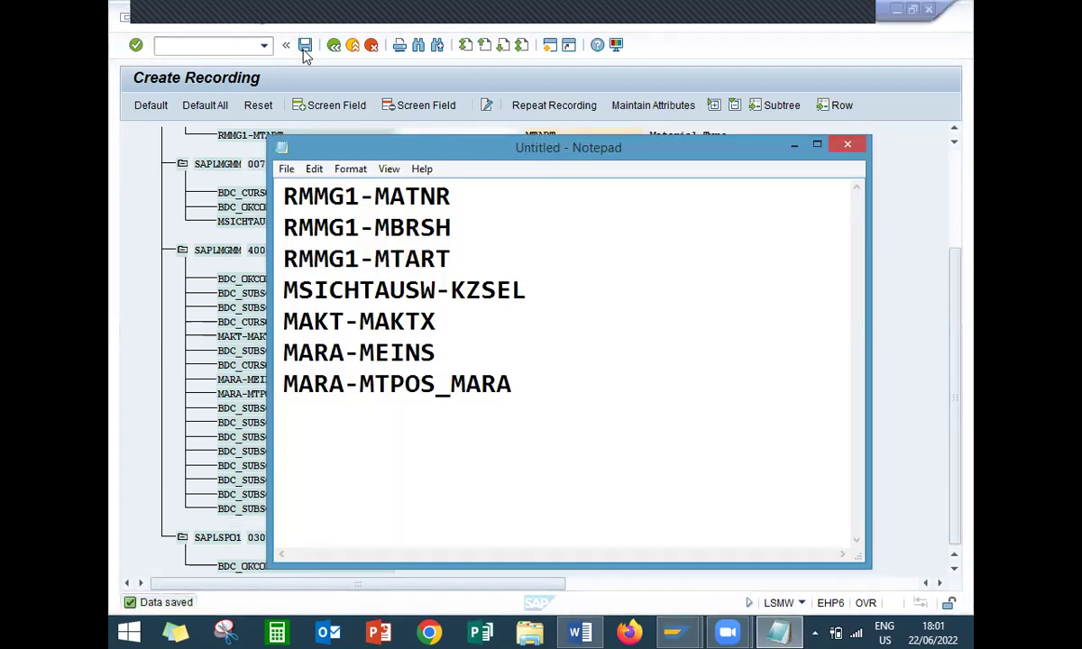
Open a second, blank Notepad document and enter the tab-separated values Y45, M, FERT and X on its first line
{"action": "key", "text": "super+r"}
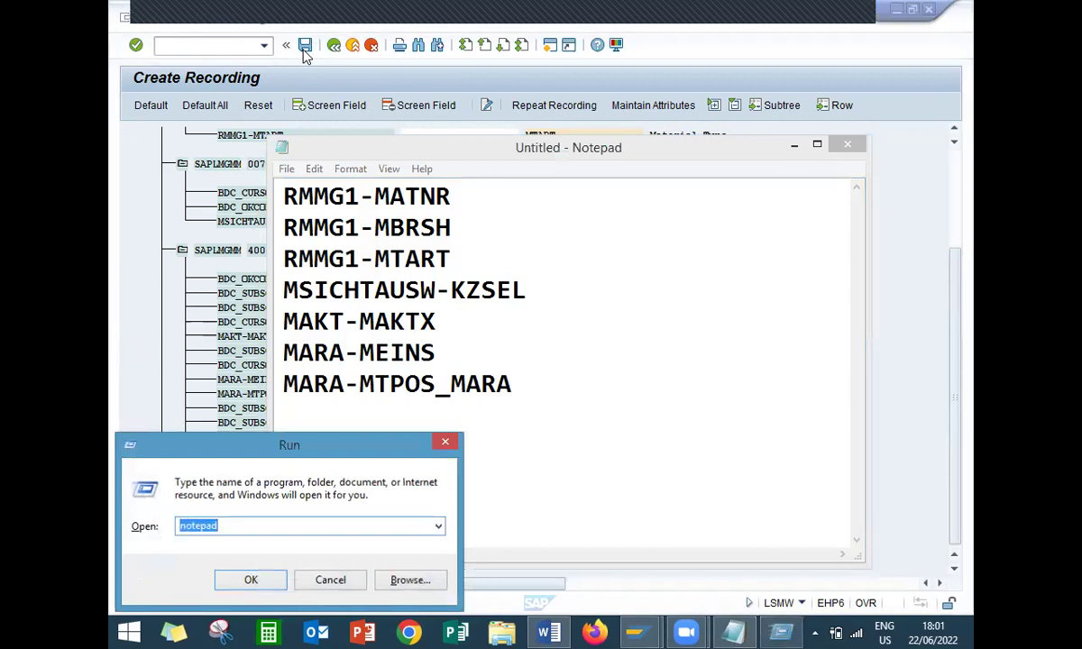
{"action": "key", "text": "Return"}
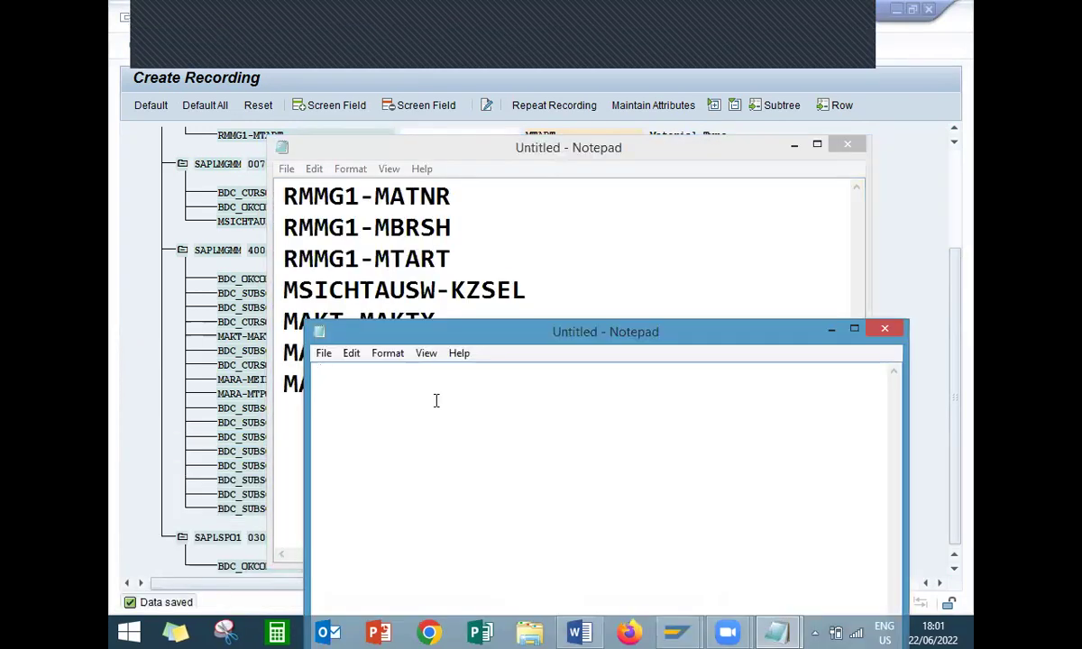
{"action": "type", "text": "Y45"}
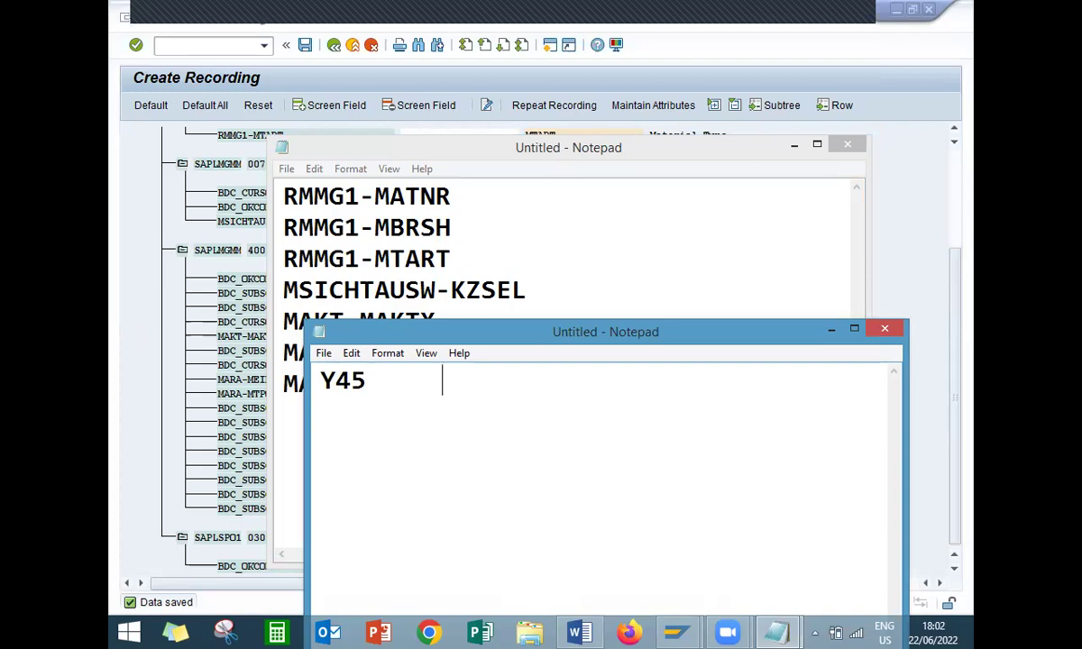
{"action": "key", "text": "Tab"}
{"action": "type", "text": "M\tFERT"}
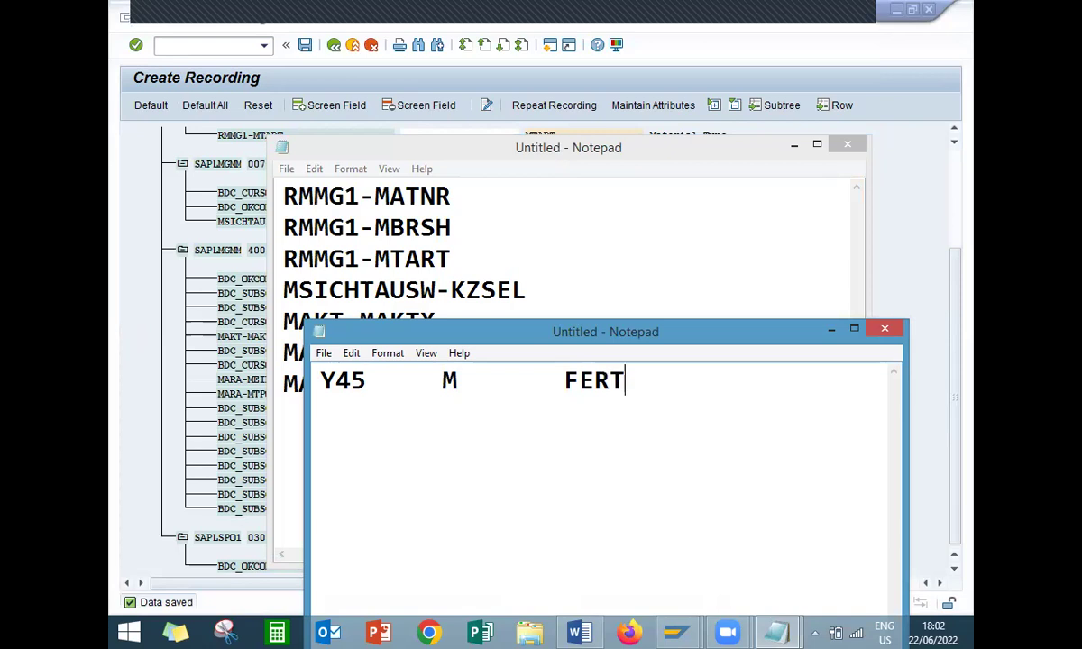
{"action": "key", "text": "Tab"}
{"action": "type", "text": "X"}
Following the field list, append the tab-separated description PENCIL and base unit EA to the data line
{"action": "left_click", "coordinate": [532, 292]}
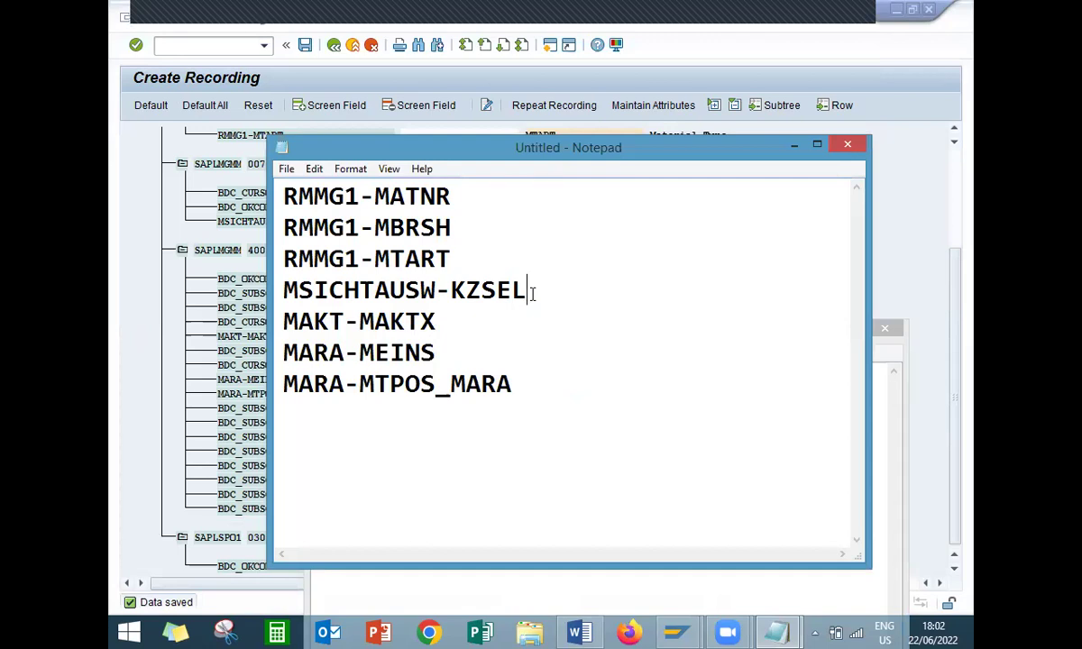
{"action": "key", "text": "Down"}
{"action": "key", "text": "alt+Tab"}
{"action": "key", "text": "Tab"}
{"action": "type", "text": "PENCIL"}
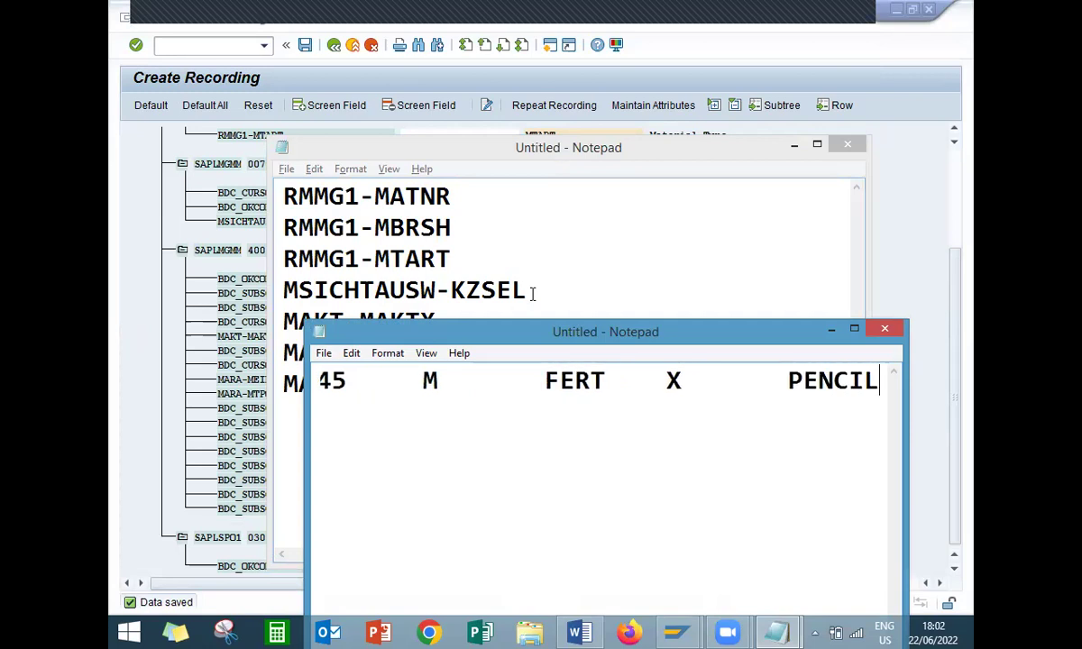
{"action": "key", "text": "Tab"}
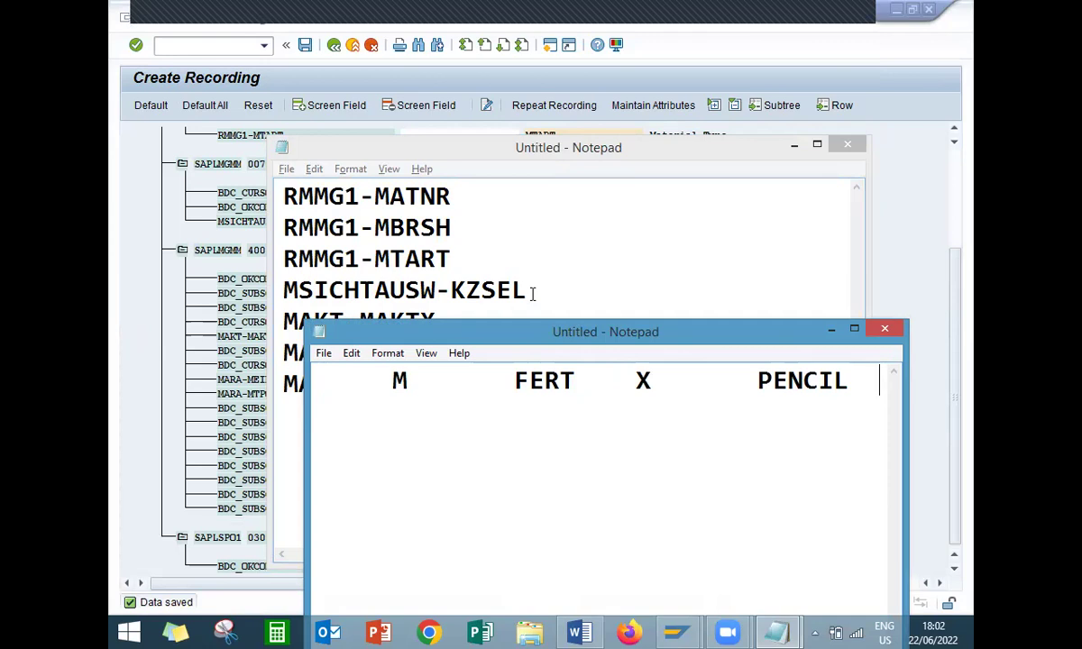
{"action": "key", "text": "alt+Tab"}
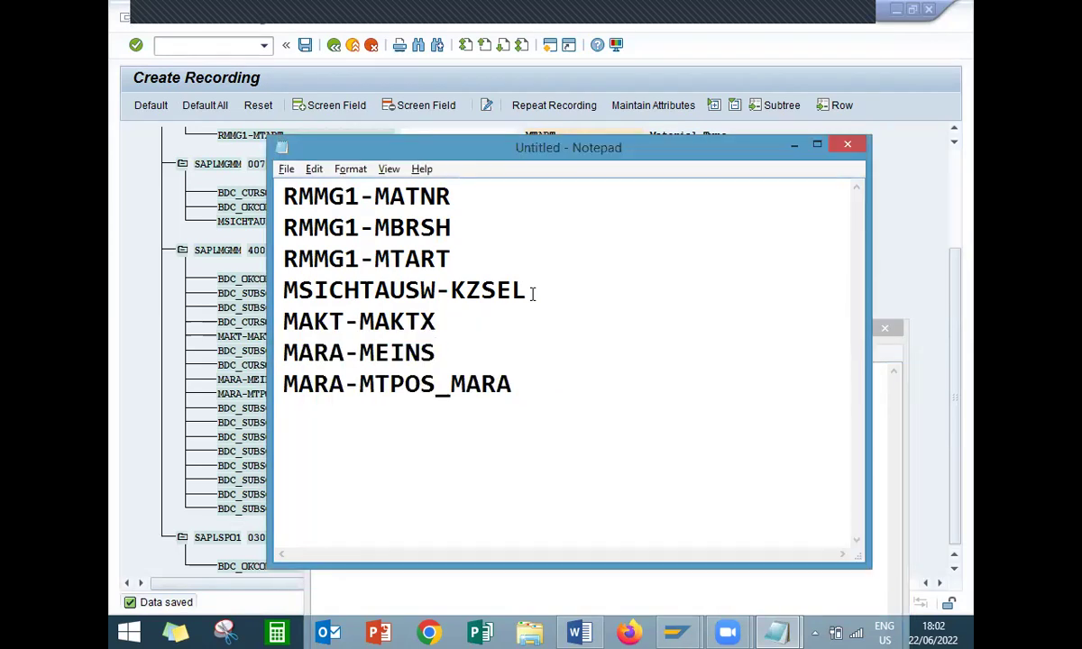
{"action": "key", "text": "alt+Tab"}
{"action": "type", "text": "EA"}
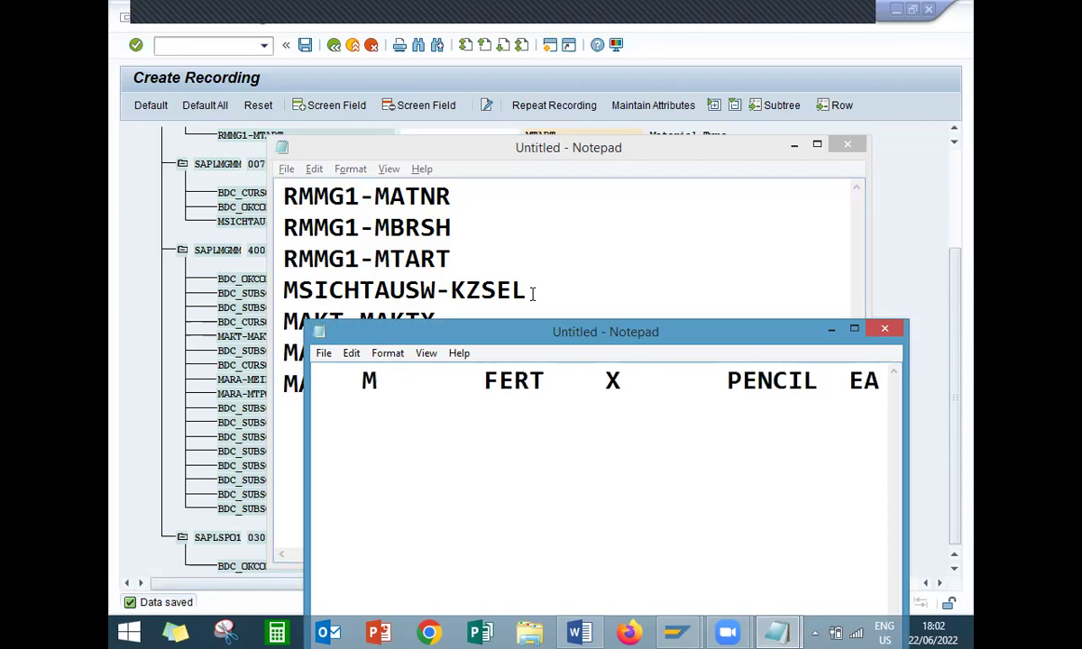
{"action": "key", "text": "Tab"}
Complete the data line with the item category group NORM, matching MARA-MTPOS_MARA, and start a new line
{"action": "key", "text": "alt+Tab"}
{"action": "key", "text": "Down"}
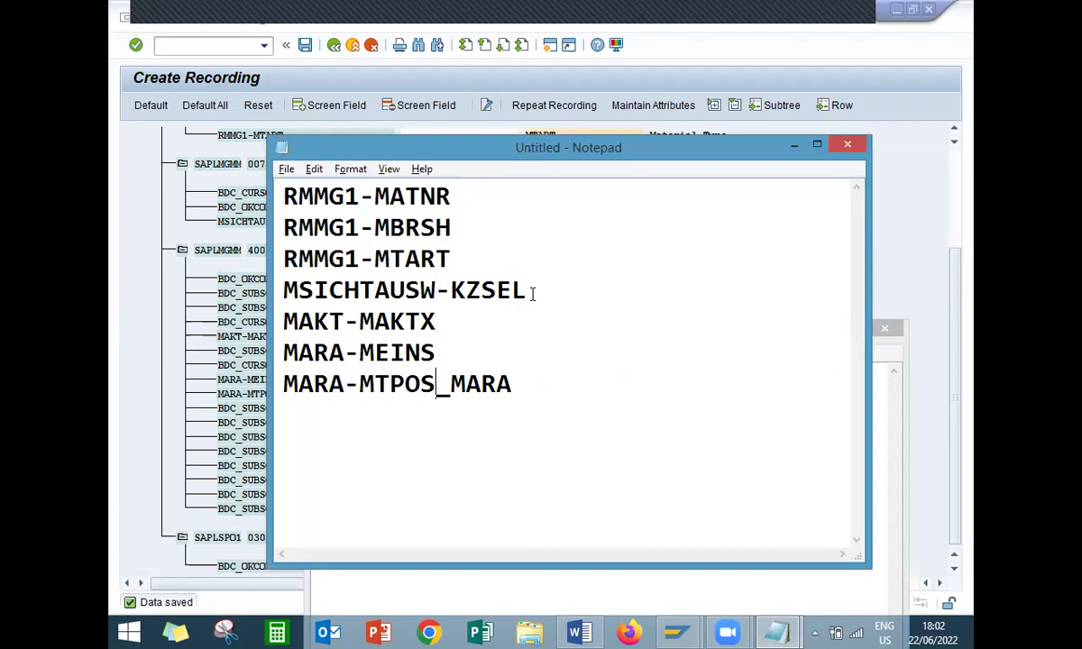
{"action": "key", "text": "Left"}
{"action": "key", "text": "Left"}
{"action": "key", "text": "Left"}
{"action": "key", "text": "alt+Tab"}
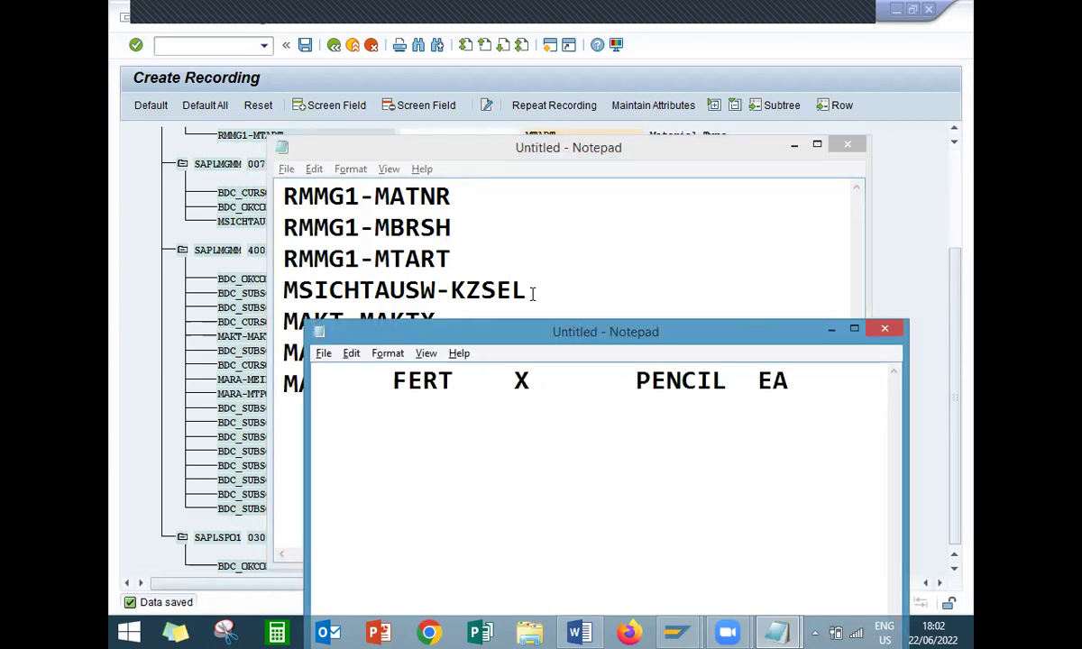
{"action": "key", "text": "Tab"}
{"action": "type", "text": "NORM"}
{"action": "key", "text": "Return"}
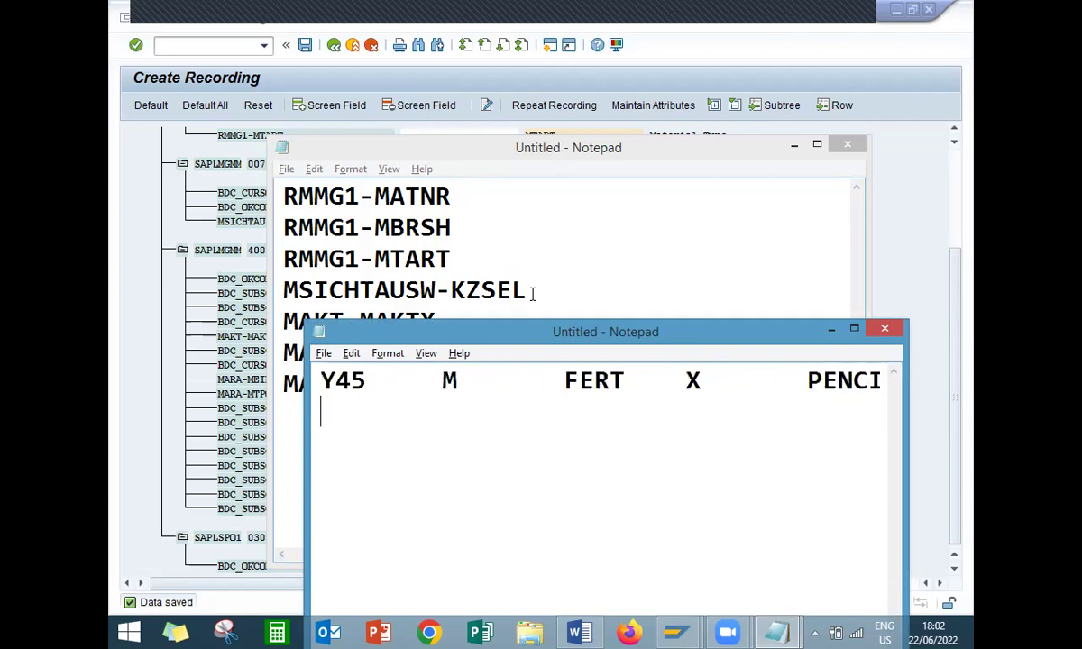
Minimize both Notepad documents and go back from the SAP recording to the object attributes of ZLS33
{"action": "key", "text": "alt+Tab"}
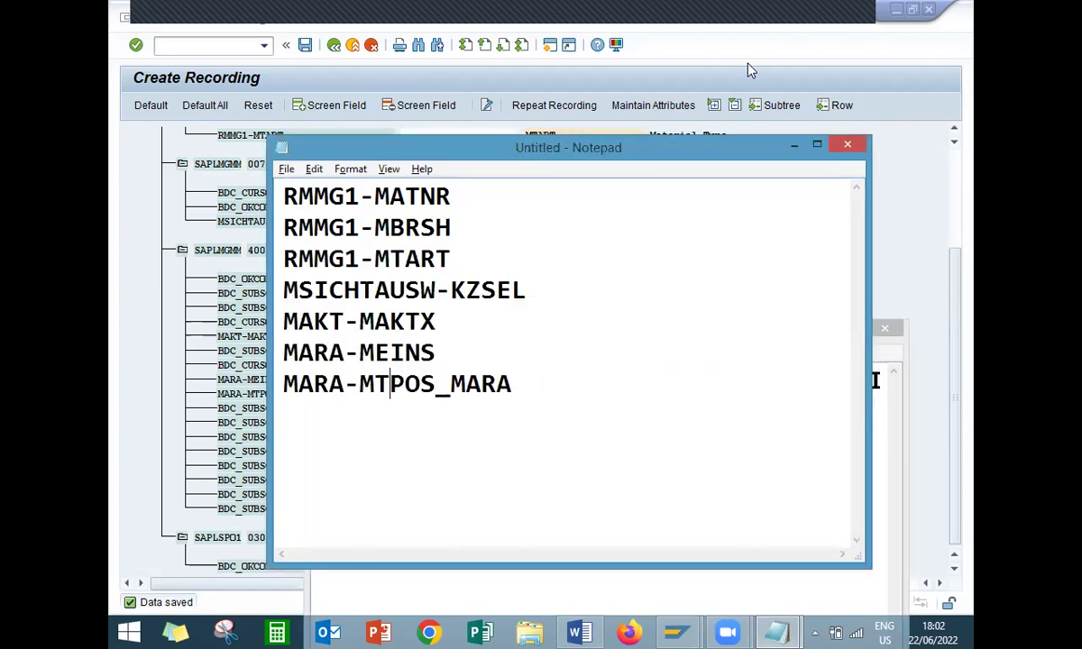
{"action": "left_click", "coordinate": [794, 145]}
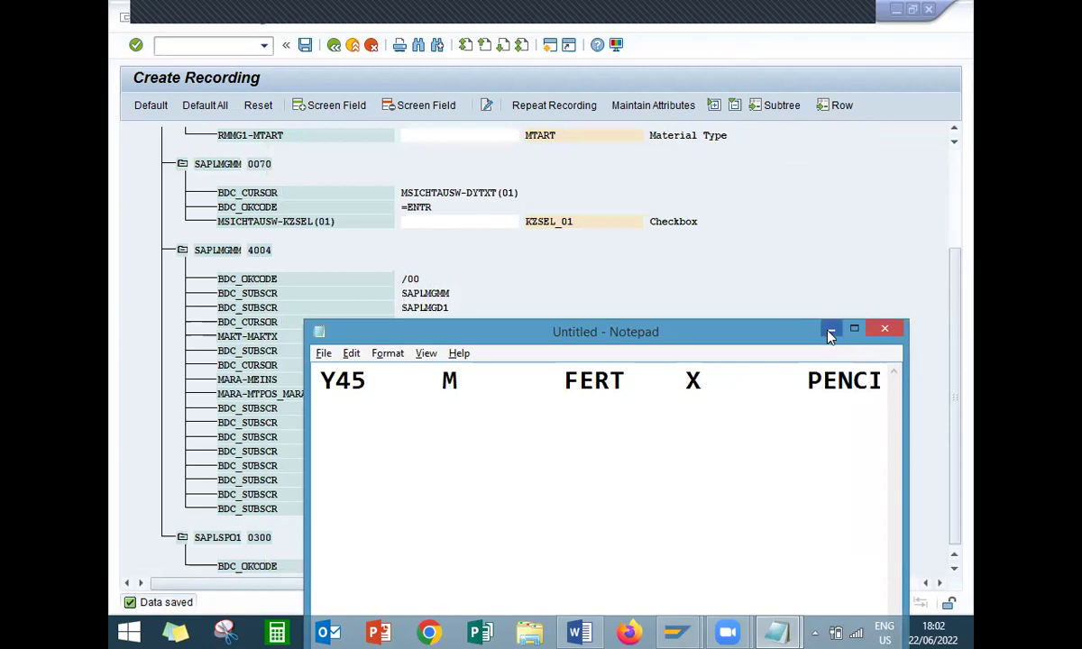
{"action": "left_click", "coordinate": [830, 333]}
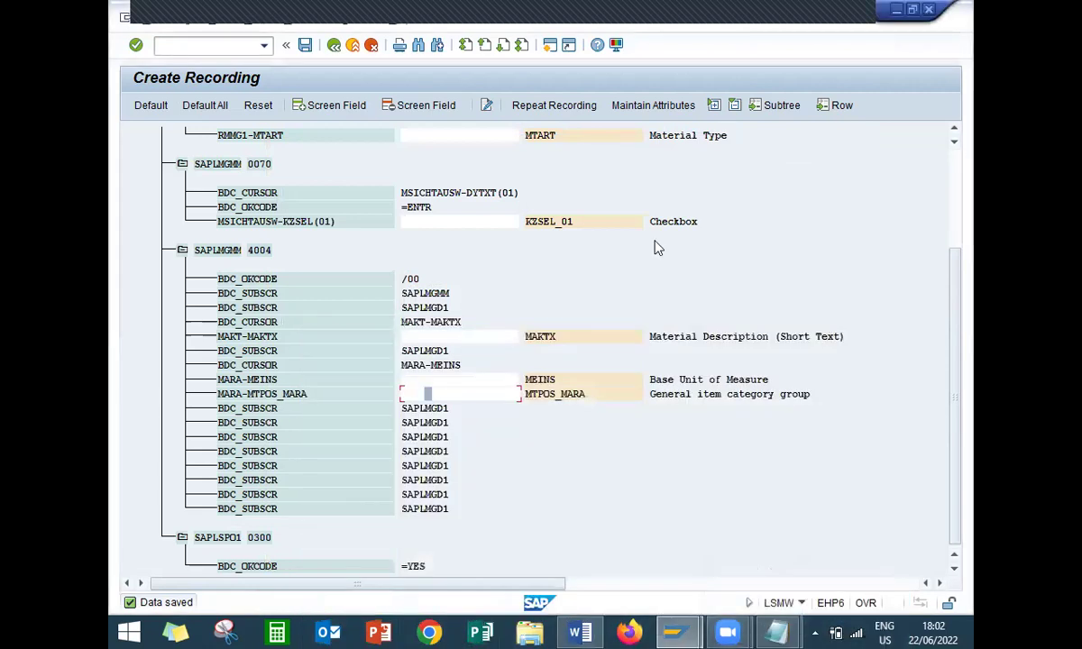
{"action": "left_click", "coordinate": [334, 46]}
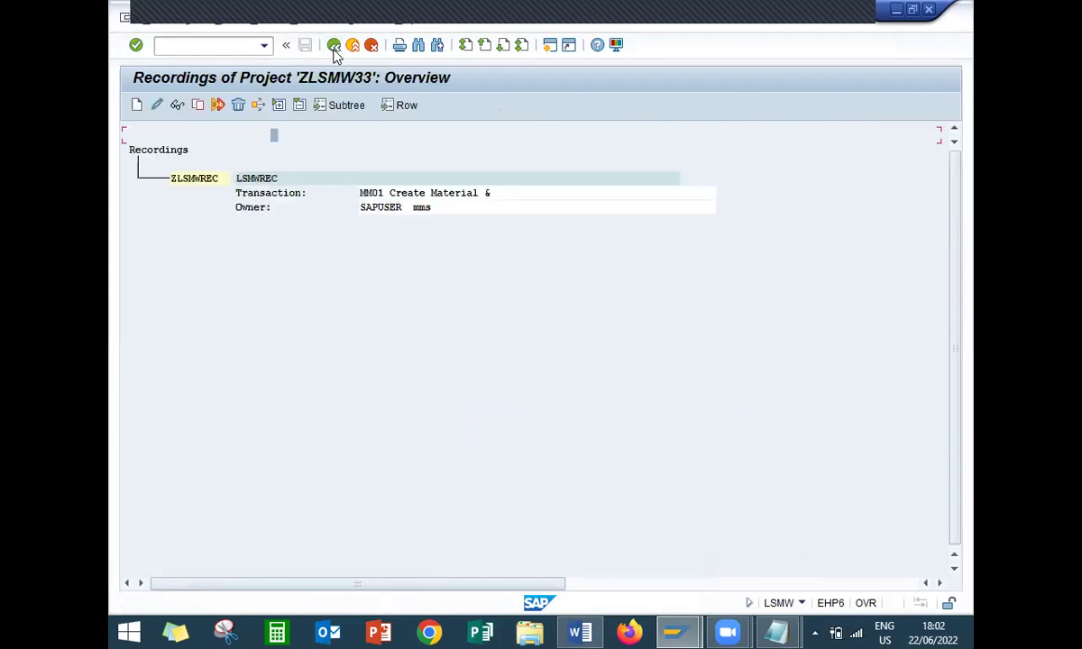
{"action": "left_click", "coordinate": [334, 45]}
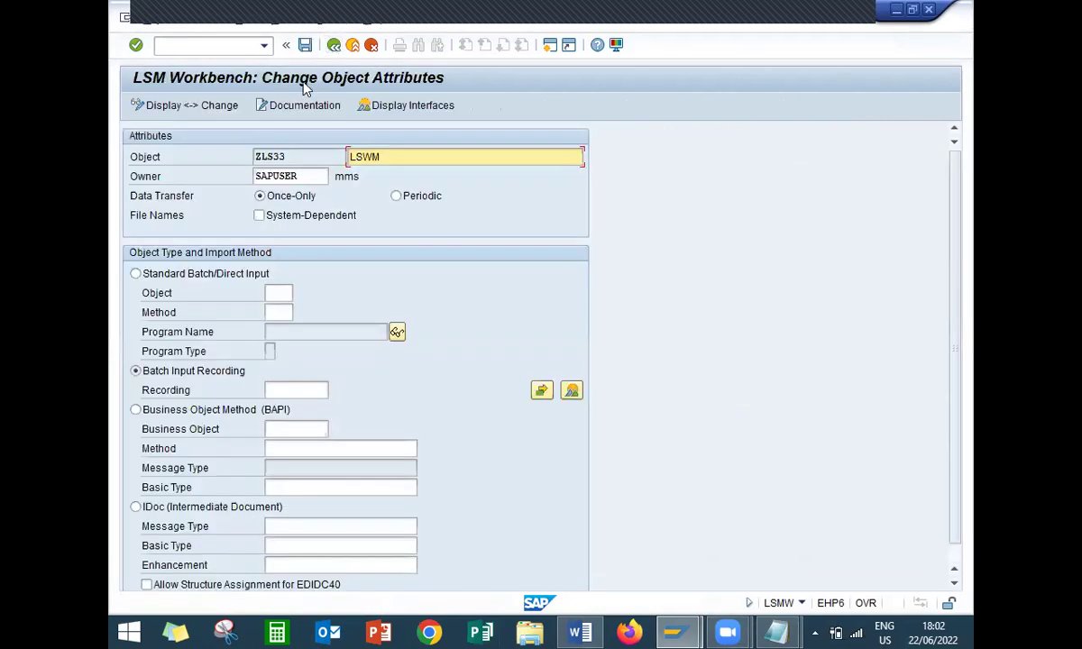
Assign the recording ZLSMWREC as the object's batch input recording and save the attributes
{"action": "left_click", "coordinate": [296, 391]}
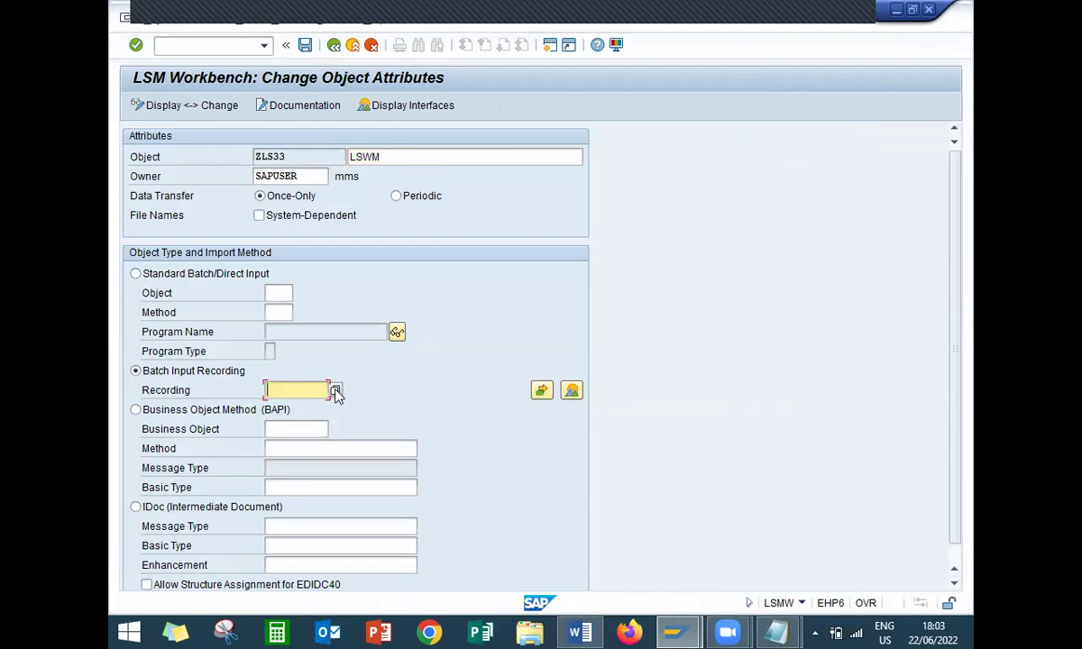
{"action": "type", "text": "ZLSMWREC"}
{"action": "key", "text": "Return"}
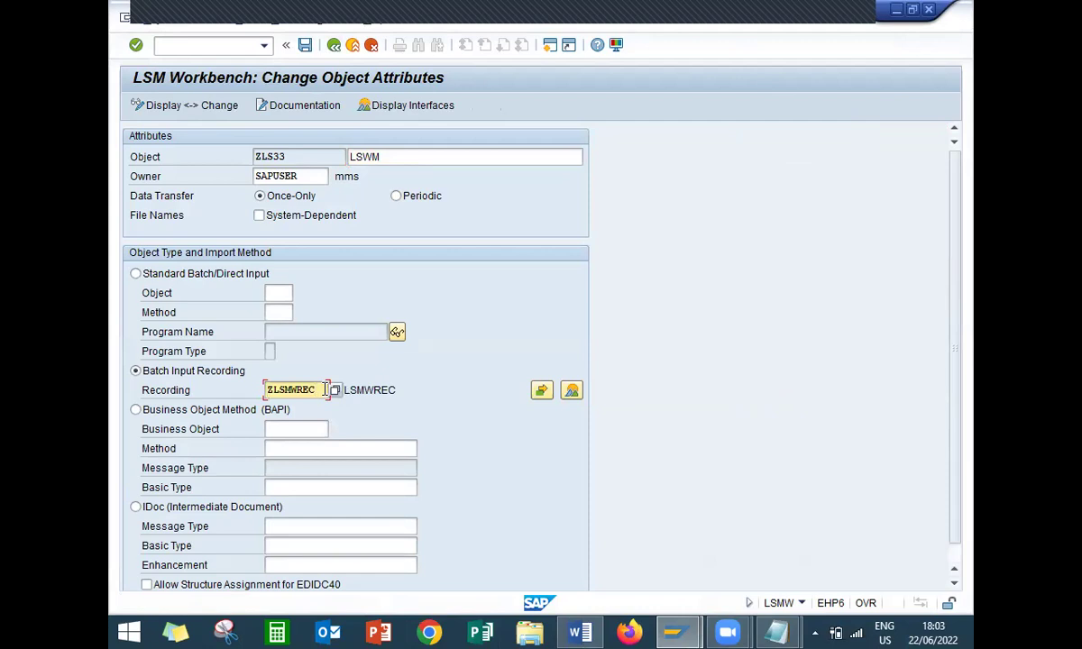
{"action": "left_click", "coordinate": [305, 45]}
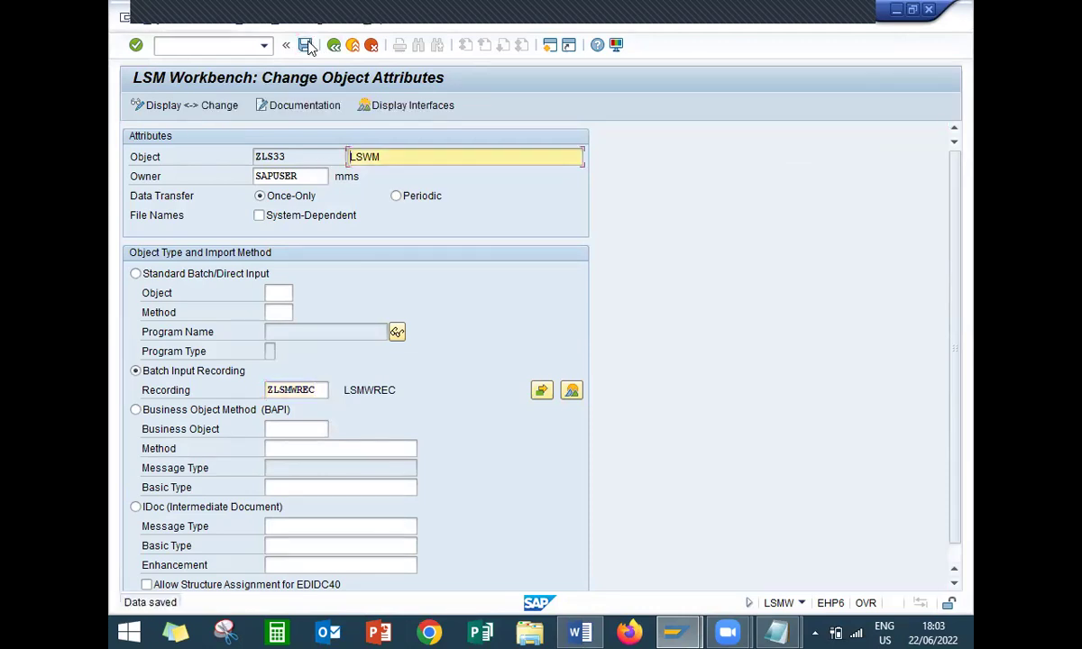
Return to the process steps and open Maintain Source Structures in change mode
{"action": "left_click", "coordinate": [334, 46]}
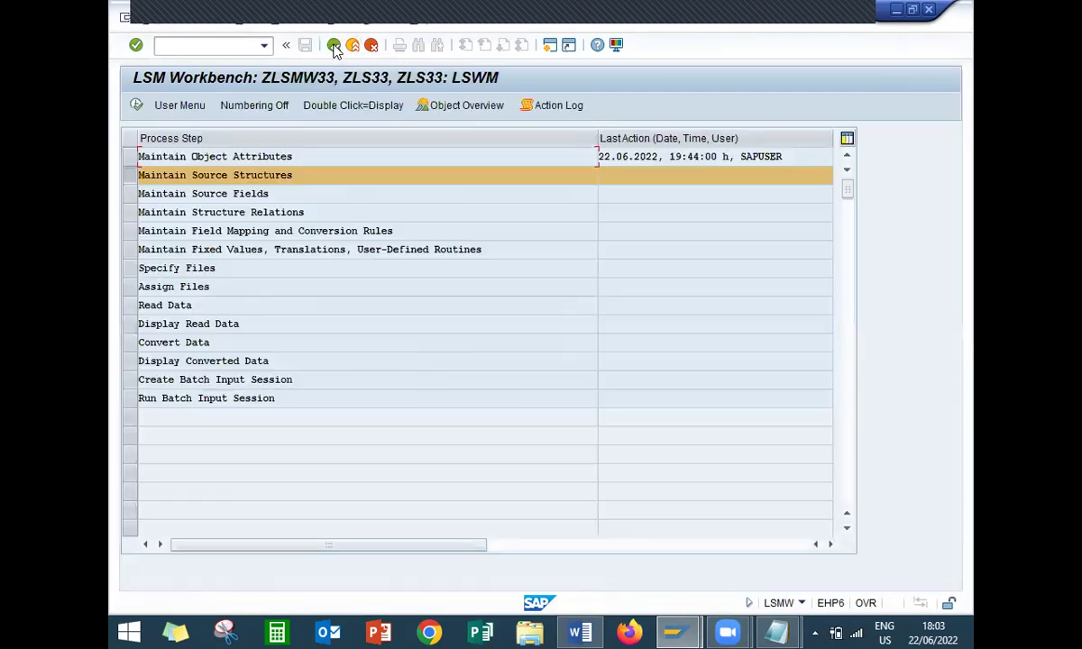
{"action": "left_click", "coordinate": [138, 106]}
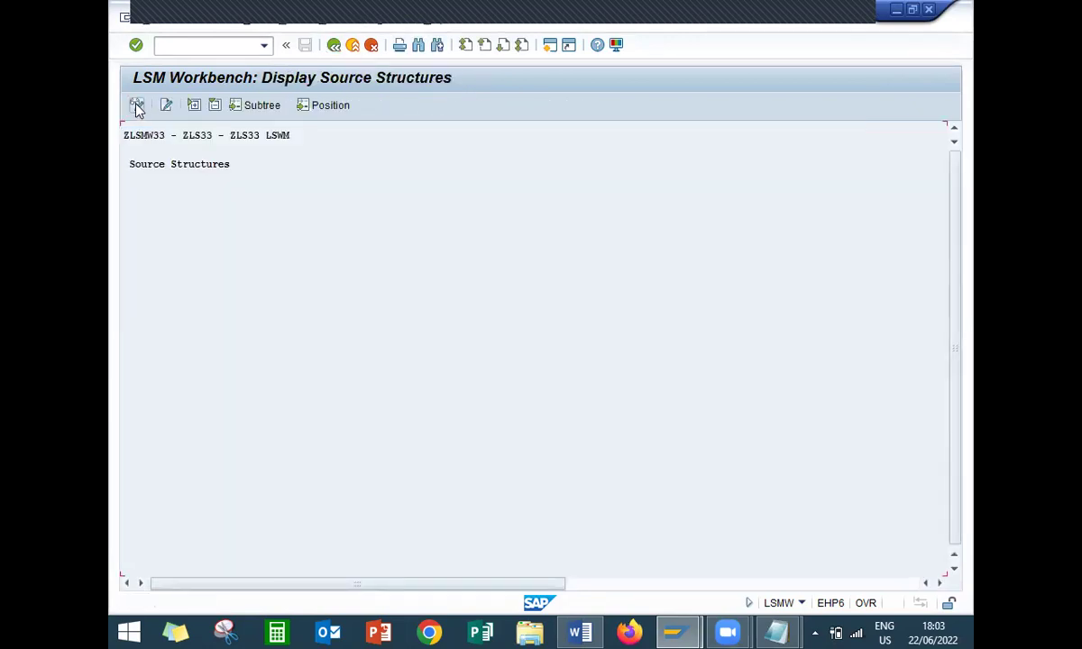
{"action": "left_click", "coordinate": [137, 106]}
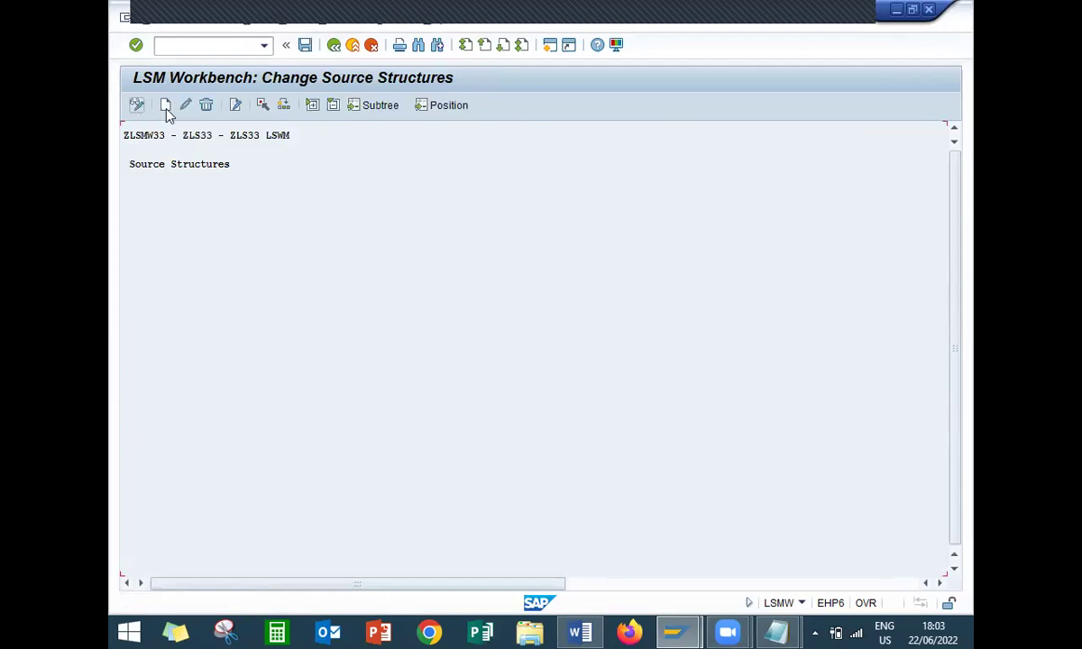
Create the source structure ZSORCESTRCT with the description SOURCE STRUCTRE and save it
{"action": "left_click", "coordinate": [167, 107]}
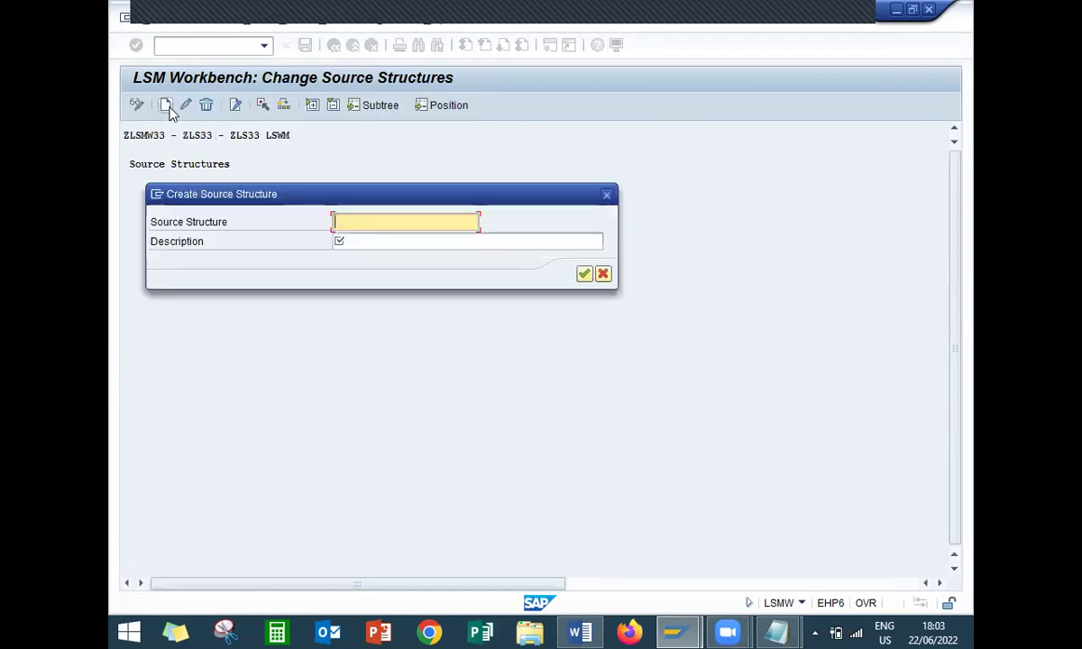
{"action": "type", "text": "ZSORCESTRCT"}
{"action": "key", "text": "Tab"}
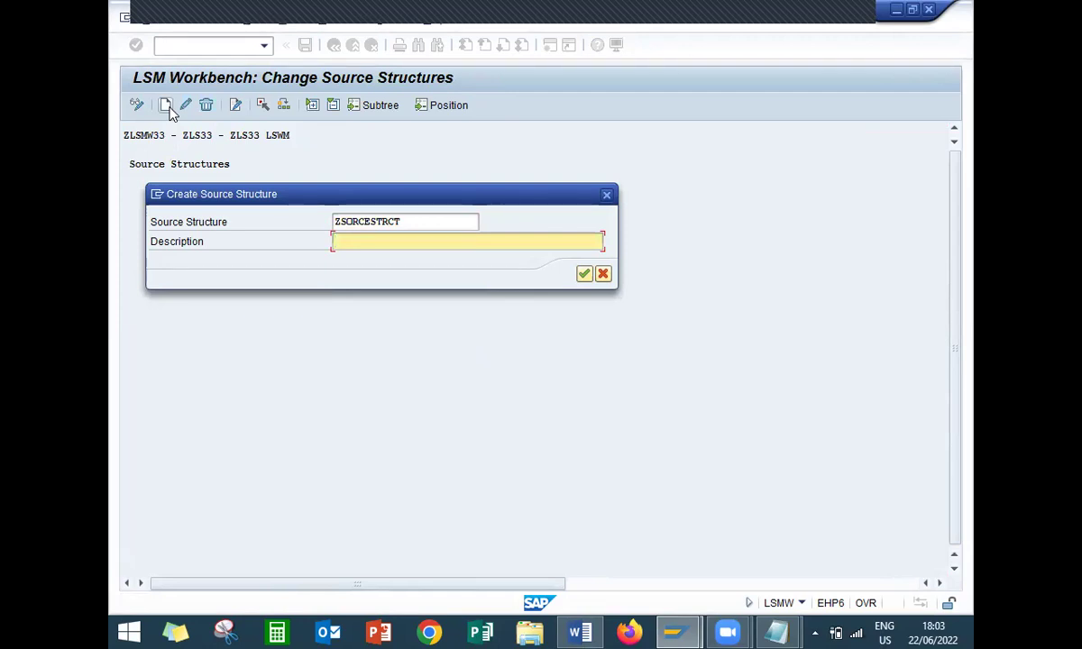
{"action": "type", "text": "SOURCE STRUCTRE"}
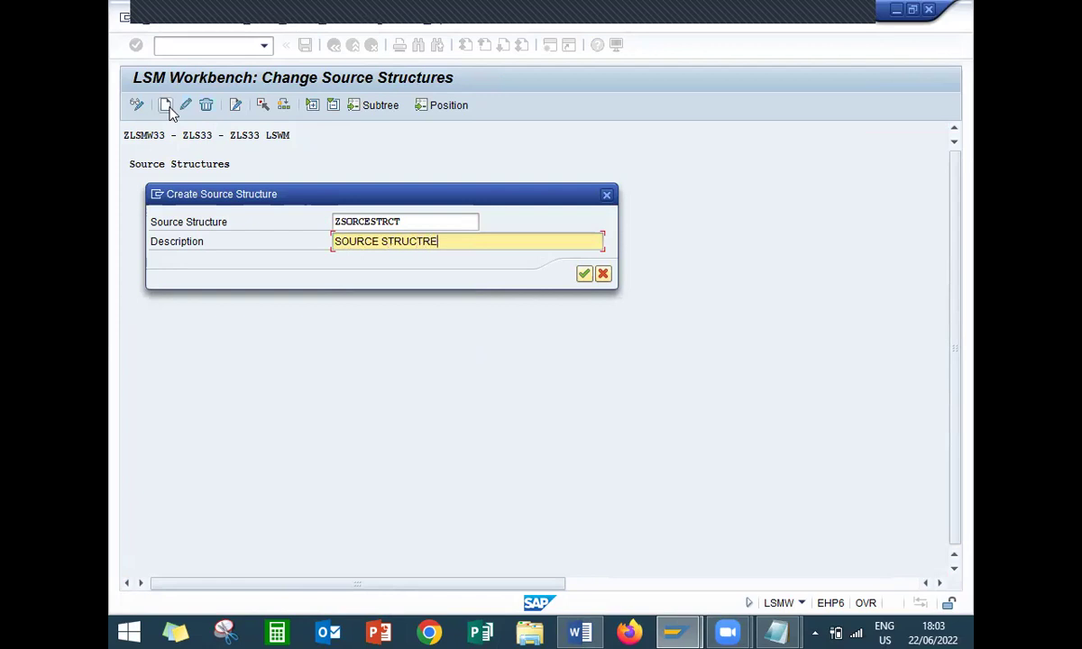
{"action": "left_click", "coordinate": [584, 275]}
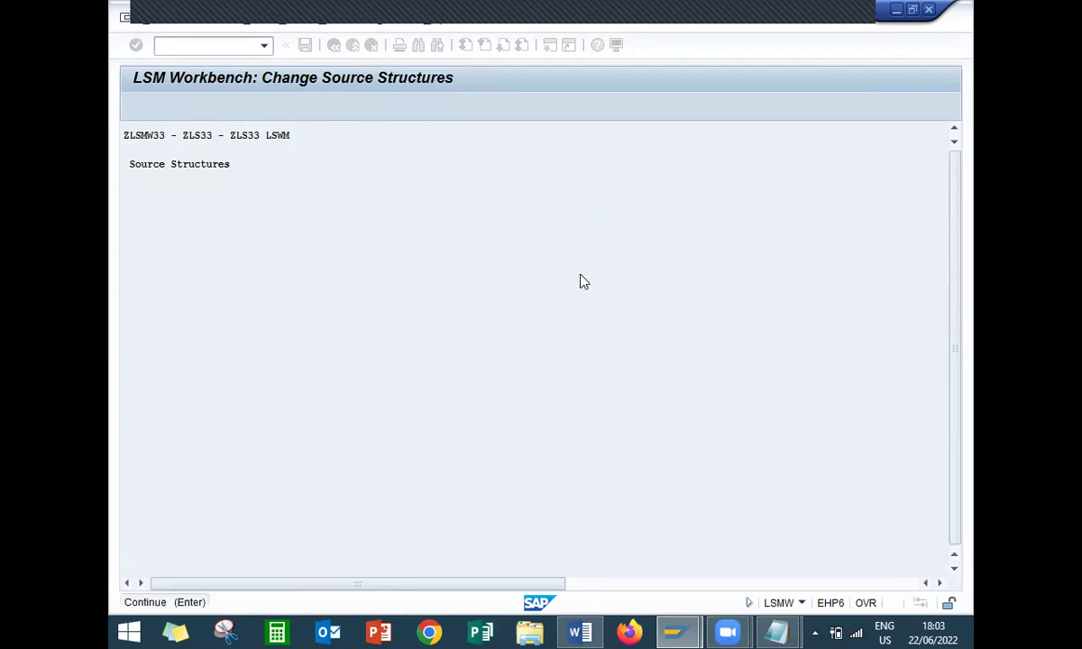
{"action": "left_click", "coordinate": [304, 46]}
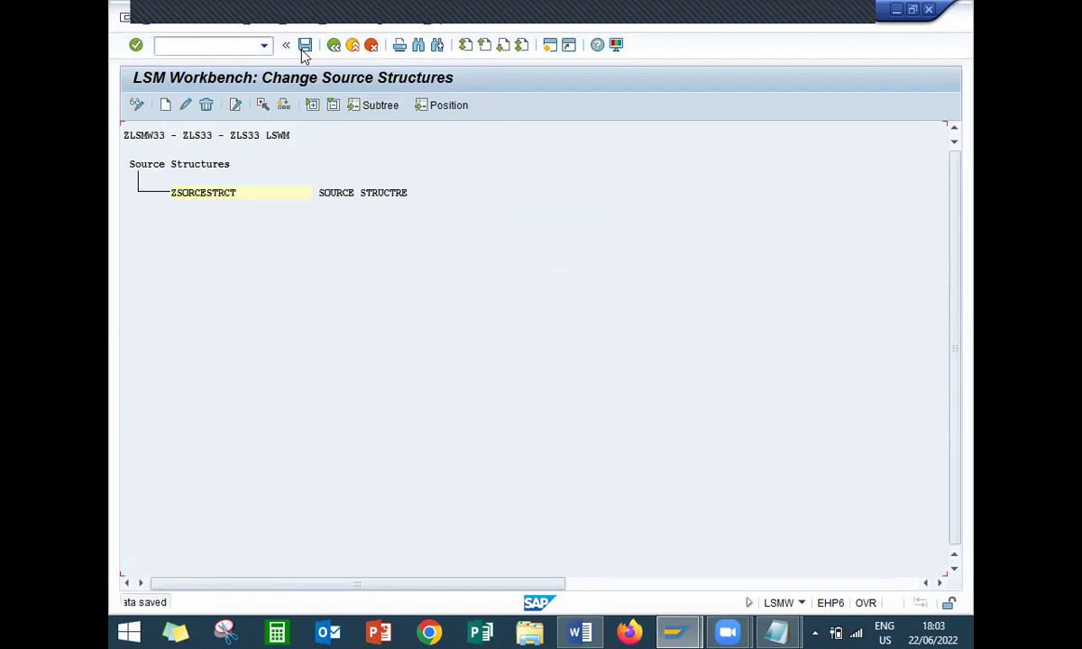
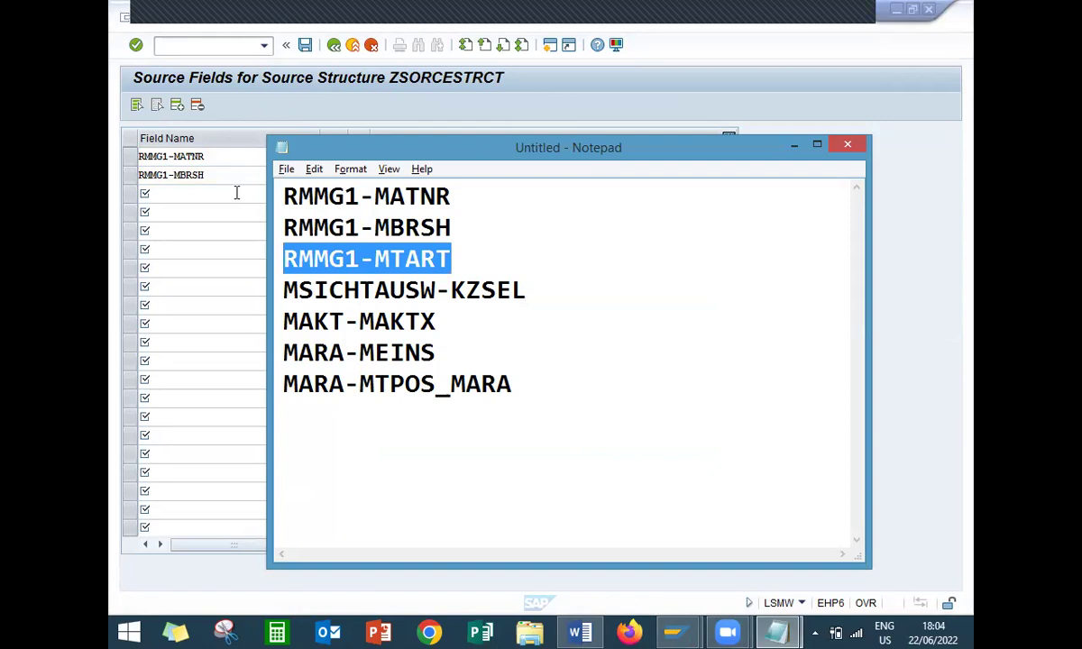
Add the field names RMMG1-MTART and MSICHTAUSW-KZSEL from the Notepad list to the source fields of ZSORCESTRCT
{"action": "type", "text": "RMMG1-MTART"}
{"action": "key", "text": "alt+Tab"}
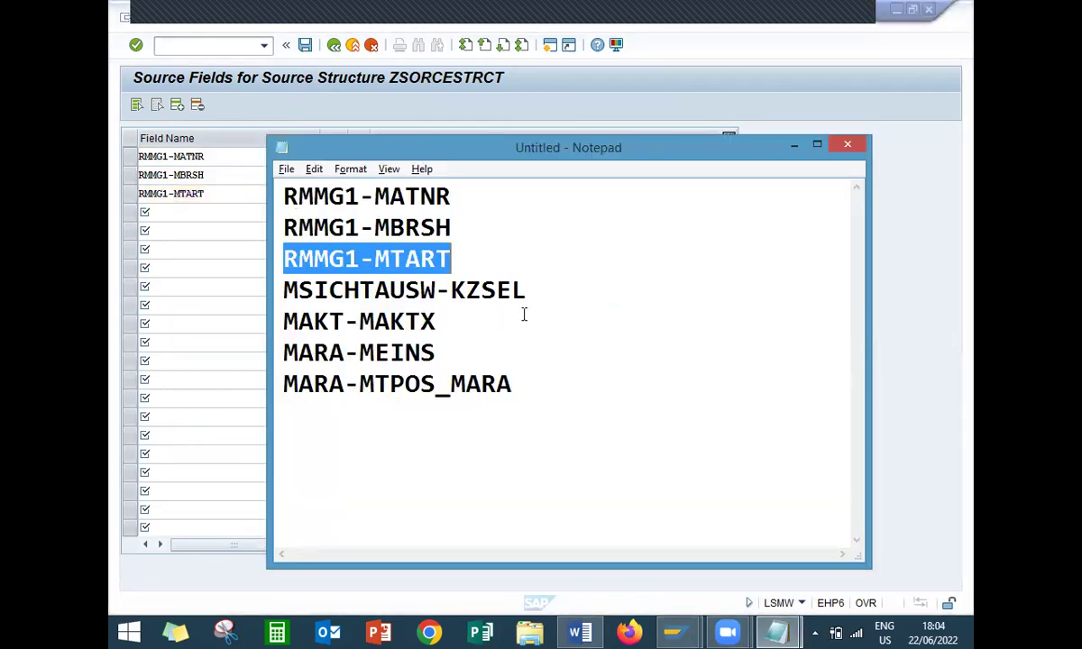
{"action": "left_click", "coordinate": [533, 295]}
{"action": "key", "text": "shift+Home"}
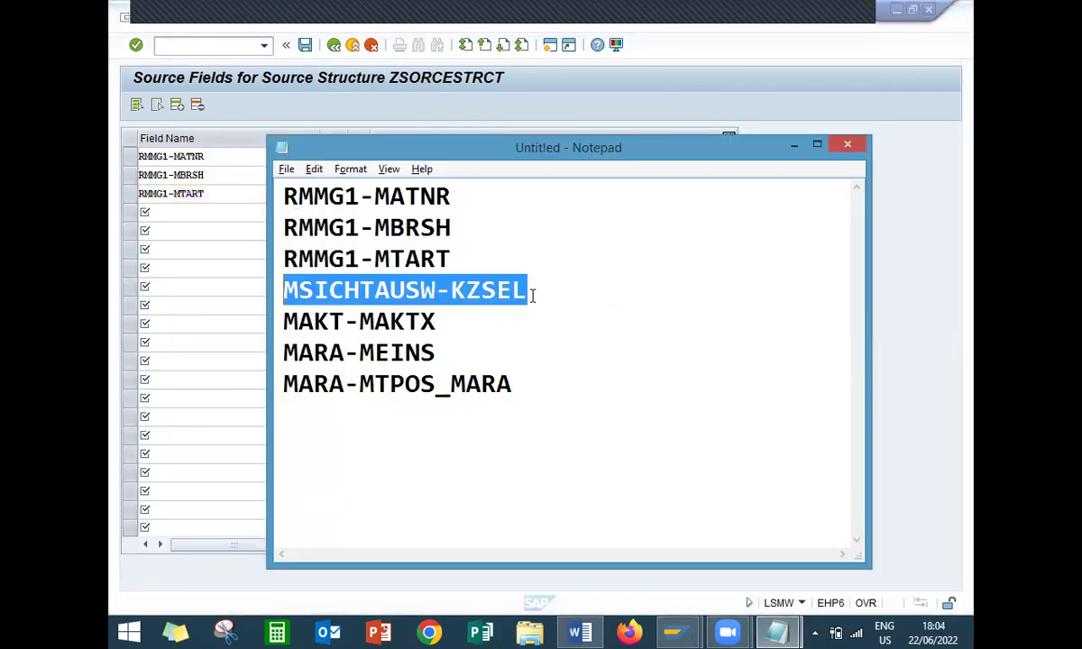
{"action": "key", "text": "ctrl+c"}
{"action": "key", "text": "alt+Tab"}
{"action": "left_click", "coordinate": [295, 214]}
{"action": "key", "text": "ctrl+v"}
Copy MAKT-MAKTX and MARA-MEINS from the Notepad list into the next two rows of the source field table
{"action": "key", "text": "alt+Tab"}
{"action": "left_click", "coordinate": [448, 317]}
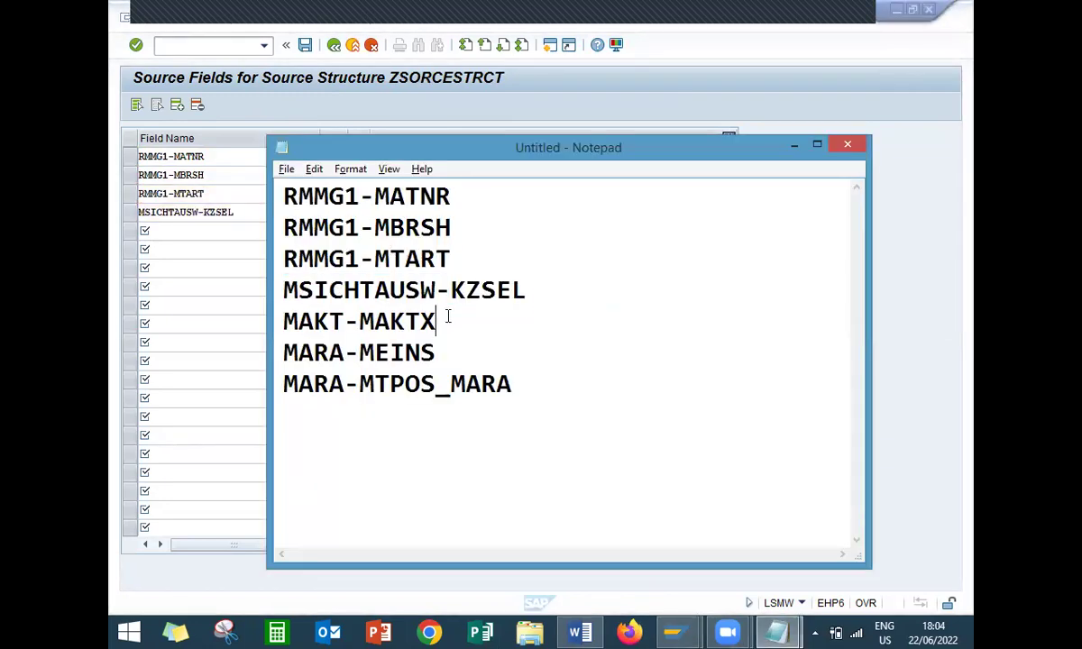
{"action": "key", "text": "shift+Home"}
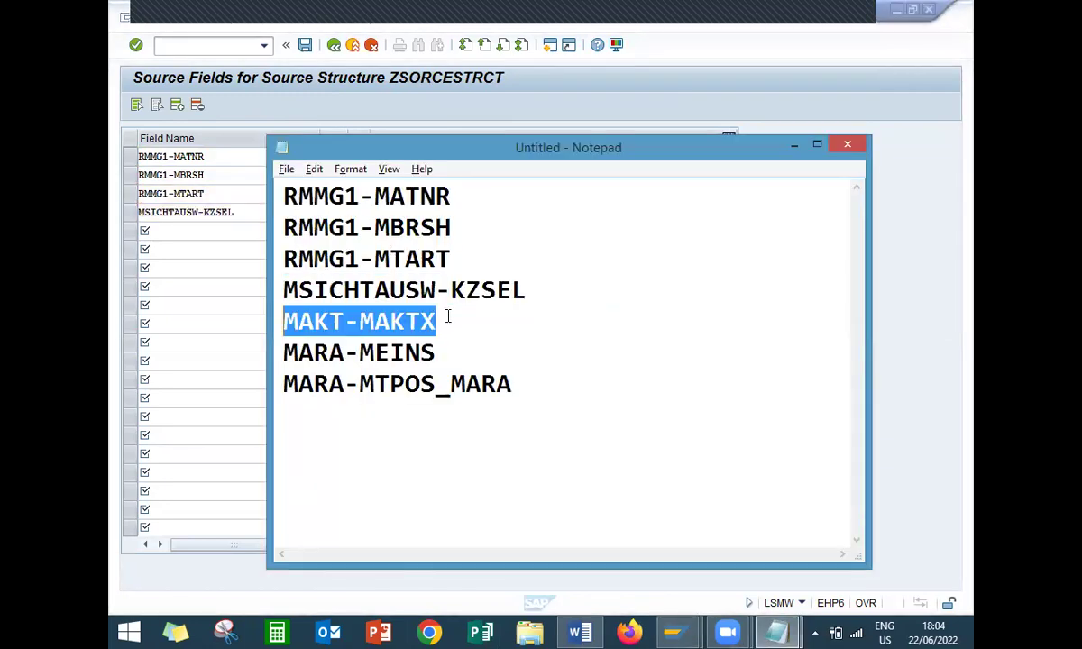
{"action": "left_click", "coordinate": [199, 229]}
{"action": "key", "text": "ctrl+v"}
{"action": "key", "text": "alt+Tab"}
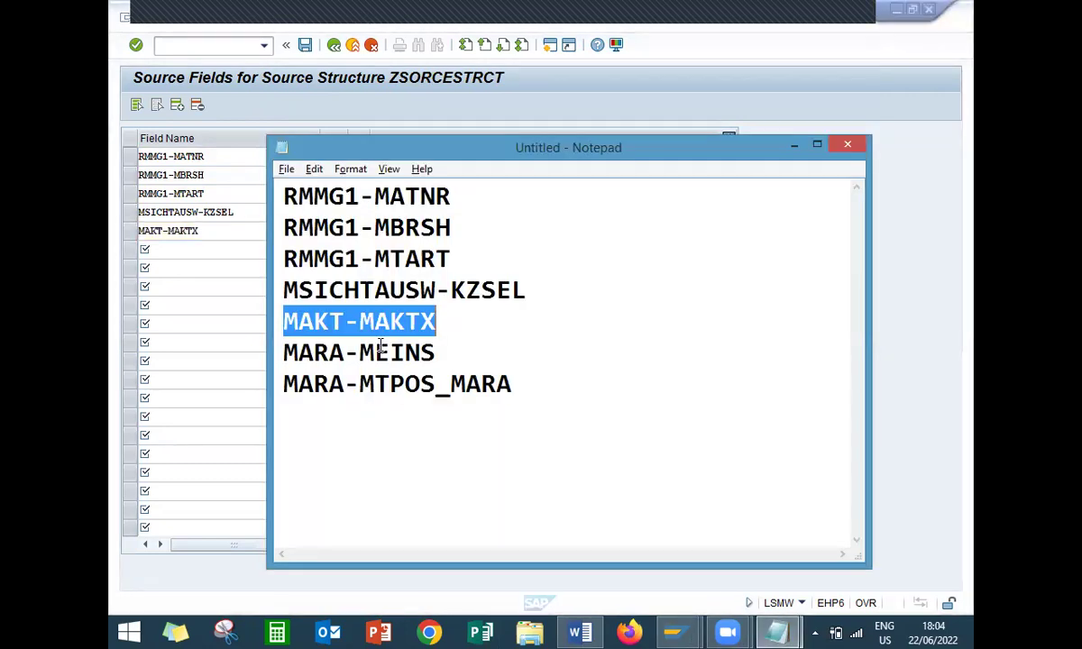
{"action": "left_click", "coordinate": [441, 361]}
{"action": "key", "text": "shift+Home"}
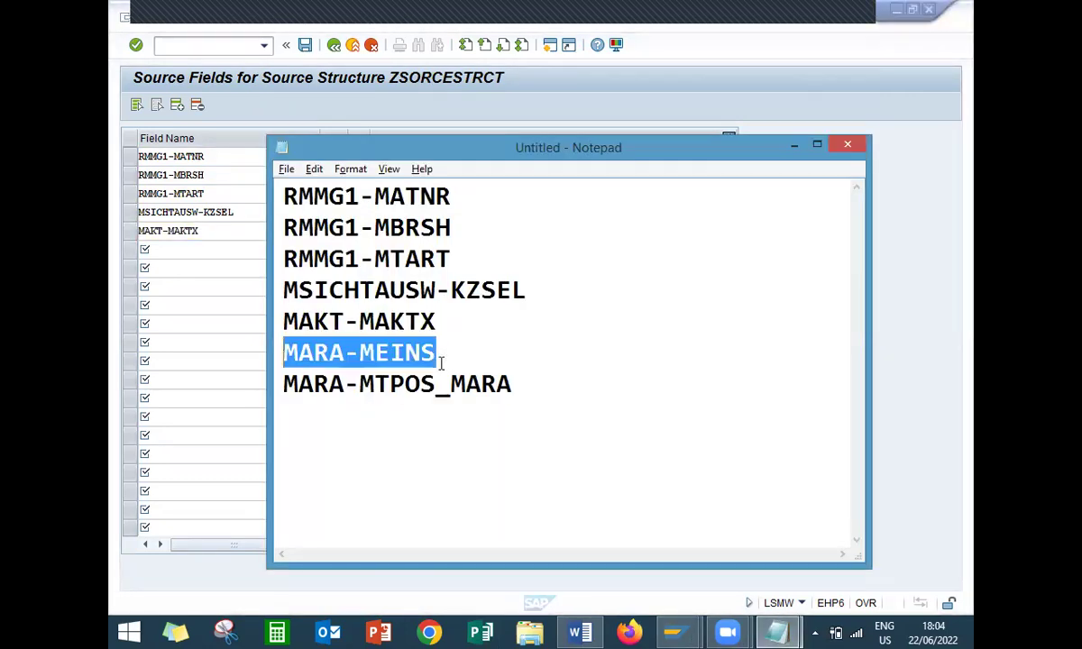
{"action": "key", "text": "alt+Tab"}
{"action": "left_click", "coordinate": [244, 250]}
{"action": "key", "text": "ctrl+v"}
Copy MARA-MTPOS_MARA from the Notepad list into the seventh row of the source field table
{"action": "key", "text": "alt+Tab"}
{"action": "left_click", "coordinate": [531, 386]}
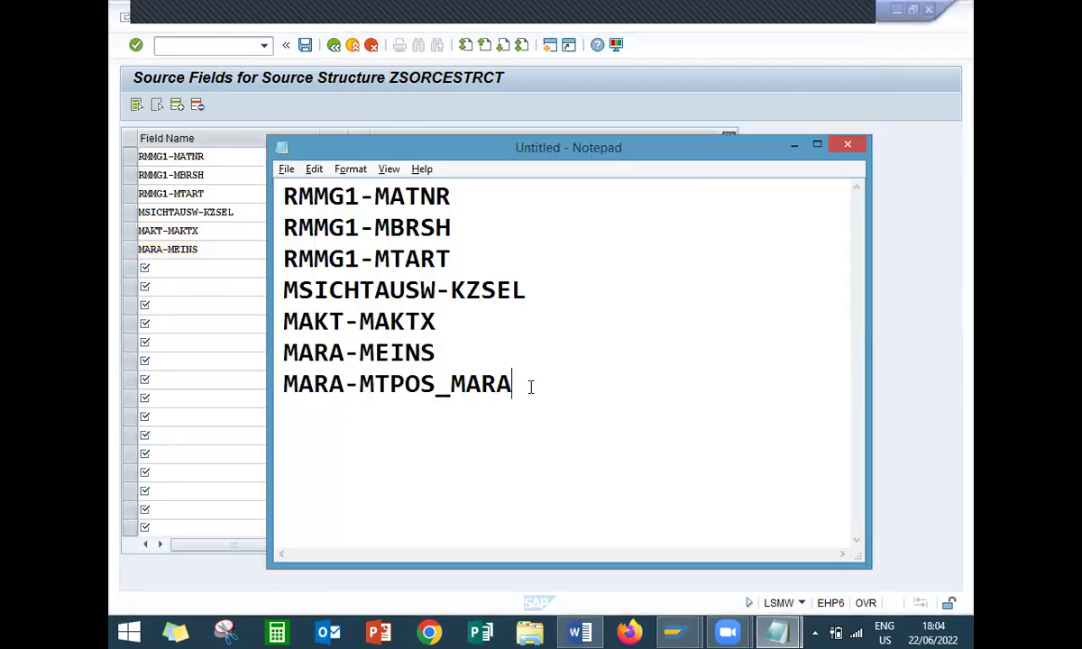
{"action": "key", "text": "shift+Home"}
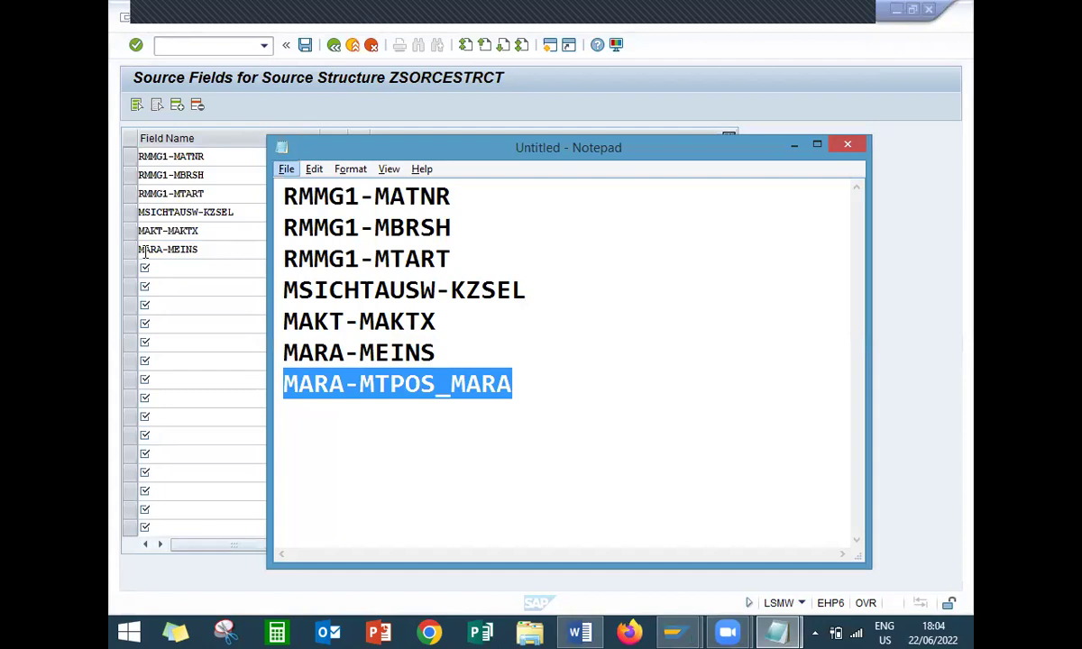
{"action": "left_click", "coordinate": [162, 273]}
{"action": "key", "text": "ctrl+v"}
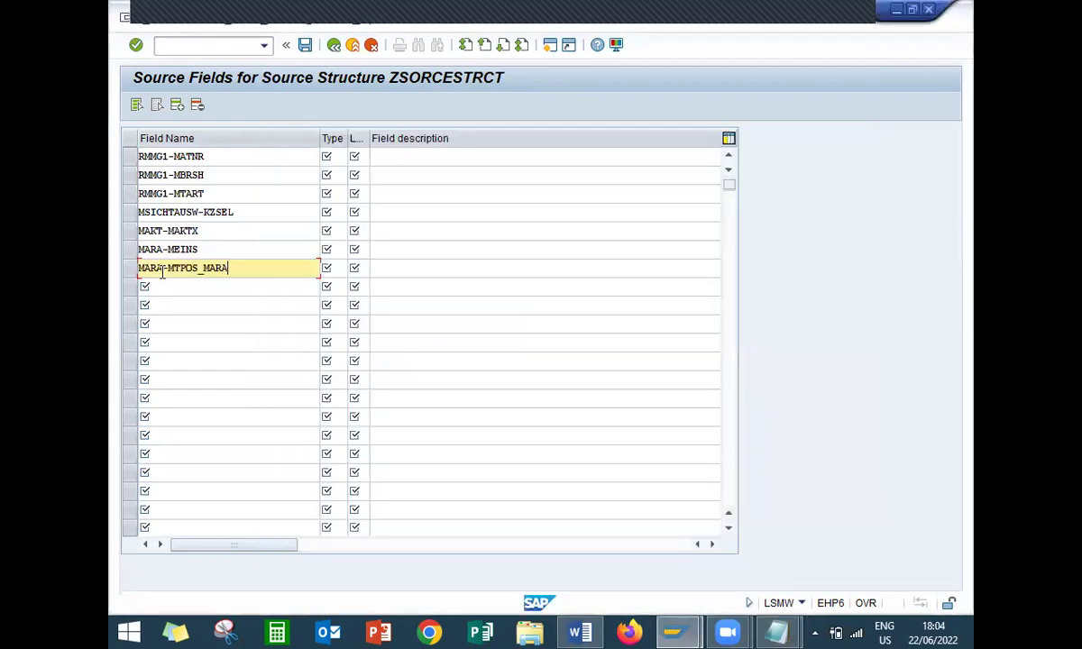
Give the source fields RMMG1-MATNR and RMMG1-MBRSH type C and length 50
{"action": "left_click", "coordinate": [306, 47]}
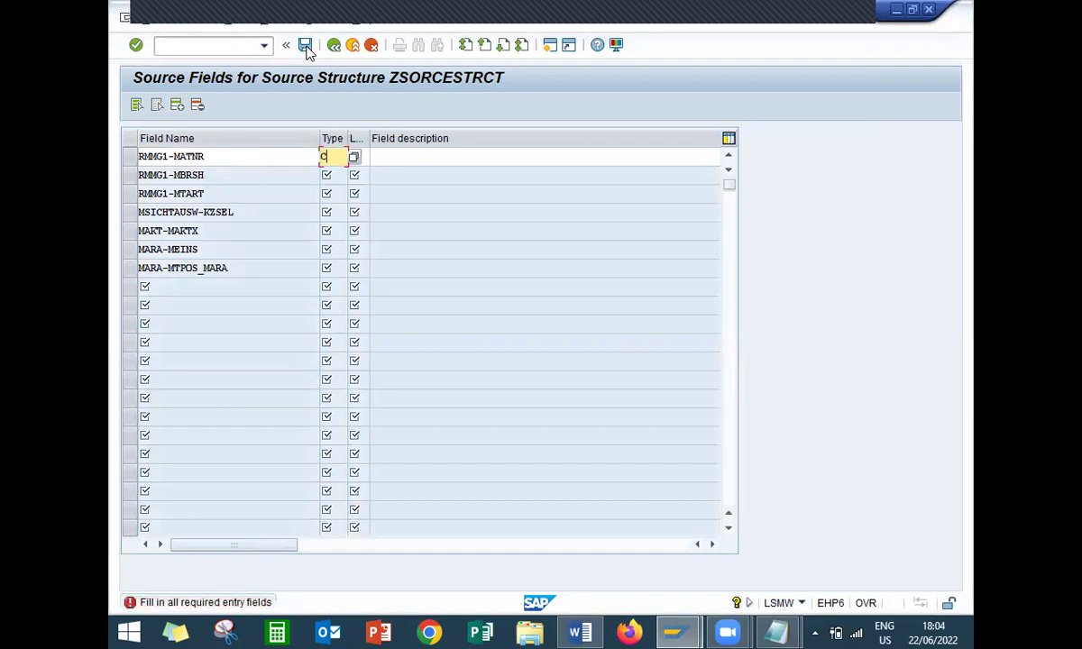
{"action": "left_click", "coordinate": [307, 49]}
{"action": "type", "text": "50"}
{"action": "left_click", "coordinate": [306, 49]}
{"action": "type", "text": "C"}
{"action": "left_click", "coordinate": [307, 49]}
{"action": "type", "text": "50"}
{"action": "left_click", "coordinate": [307, 49]}
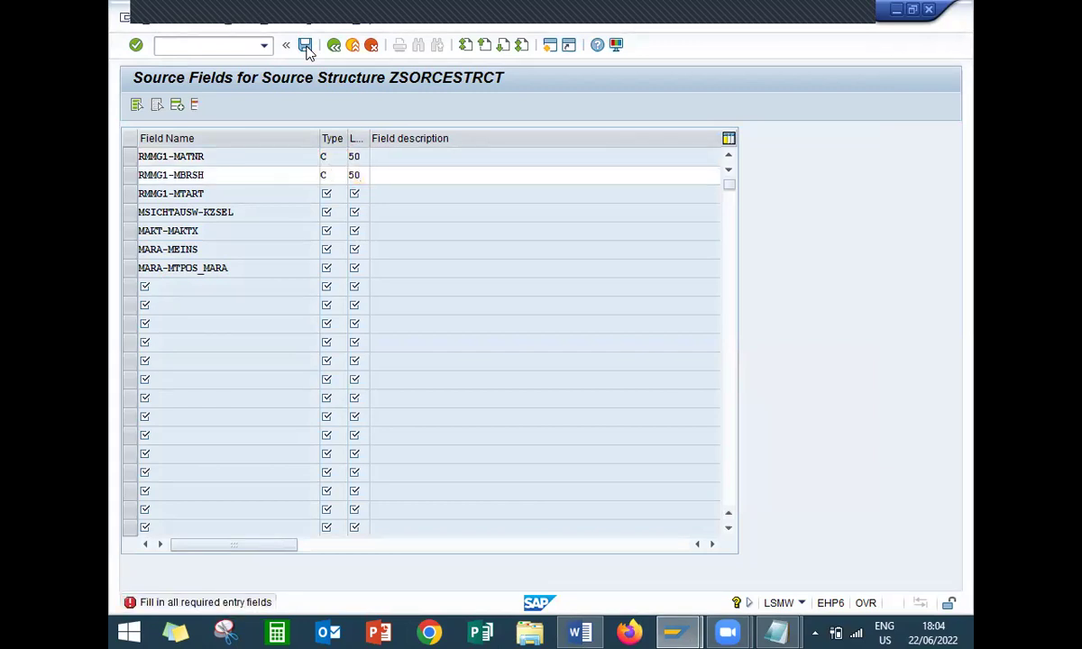
Set RMMG1-MTART to type C with length 50 and MSICHTAUSW-KZSEL to type C with length 2
{"action": "type", "text": "C"}
{"action": "left_click", "coordinate": [306, 48]}
{"action": "type", "text": "50"}
{"action": "left_click", "coordinate": [307, 48]}
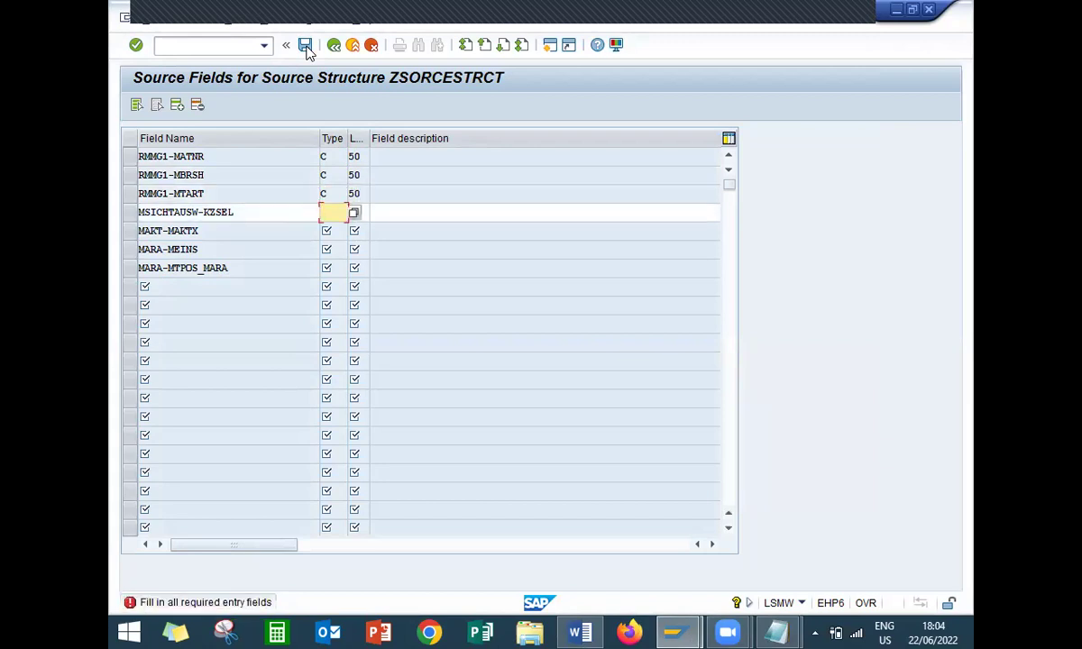
{"action": "left_click", "coordinate": [306, 48]}
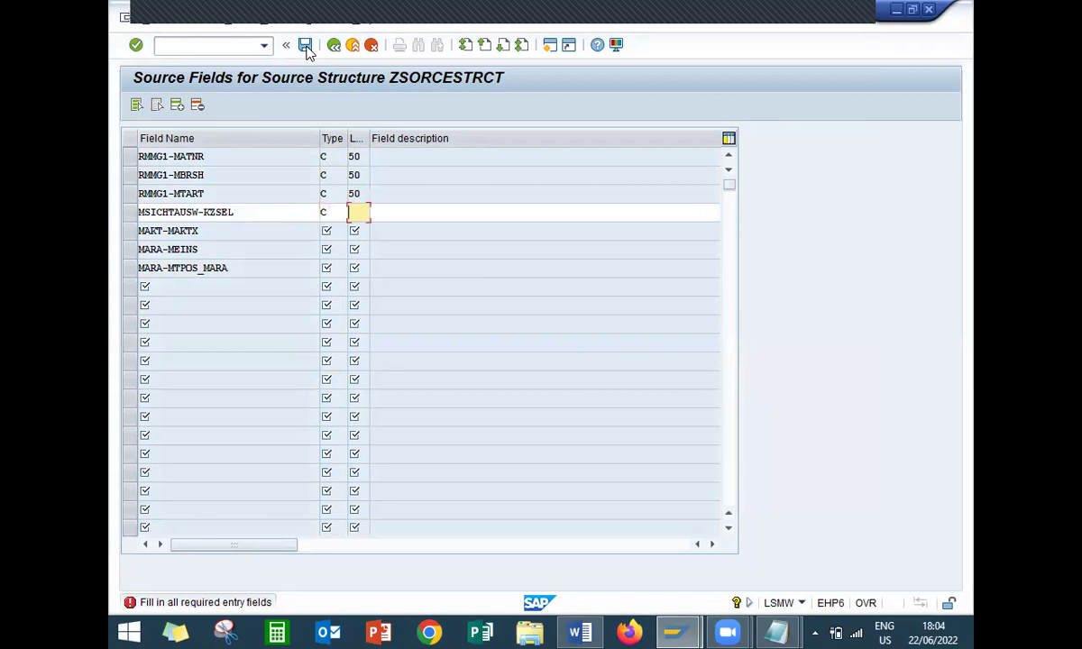
{"action": "type", "text": "2"}
{"action": "left_click", "coordinate": [306, 49]}
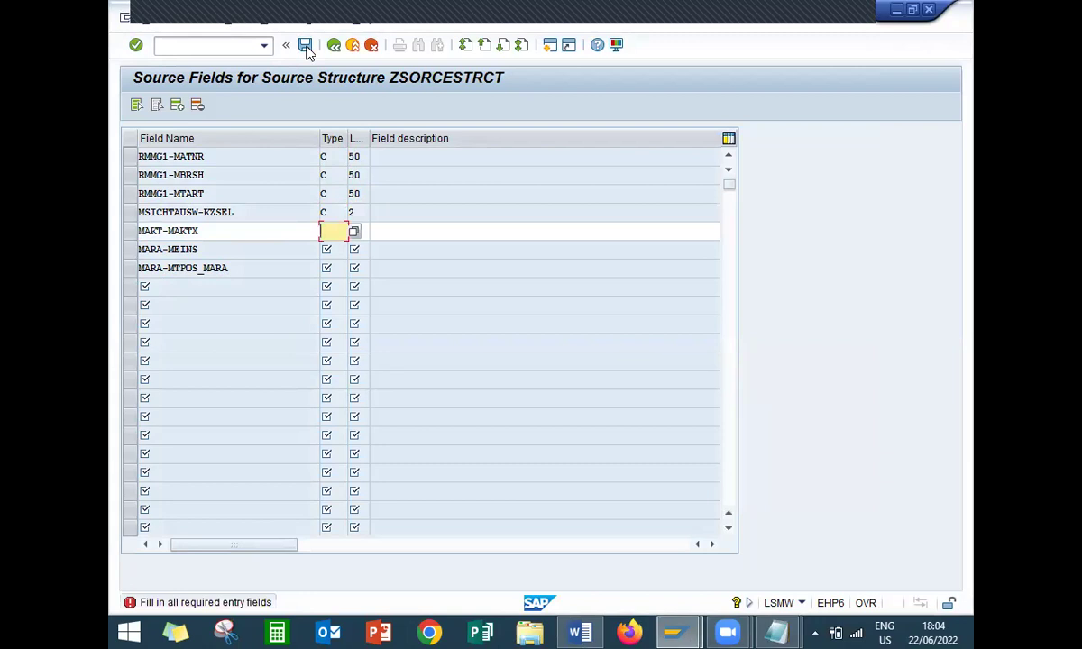
Set MAKT-MAKTX, MARA-MEINS and MARA-MTPOS_MARA to type C with length 50 and save the field table
{"action": "left_click", "coordinate": [306, 49]}
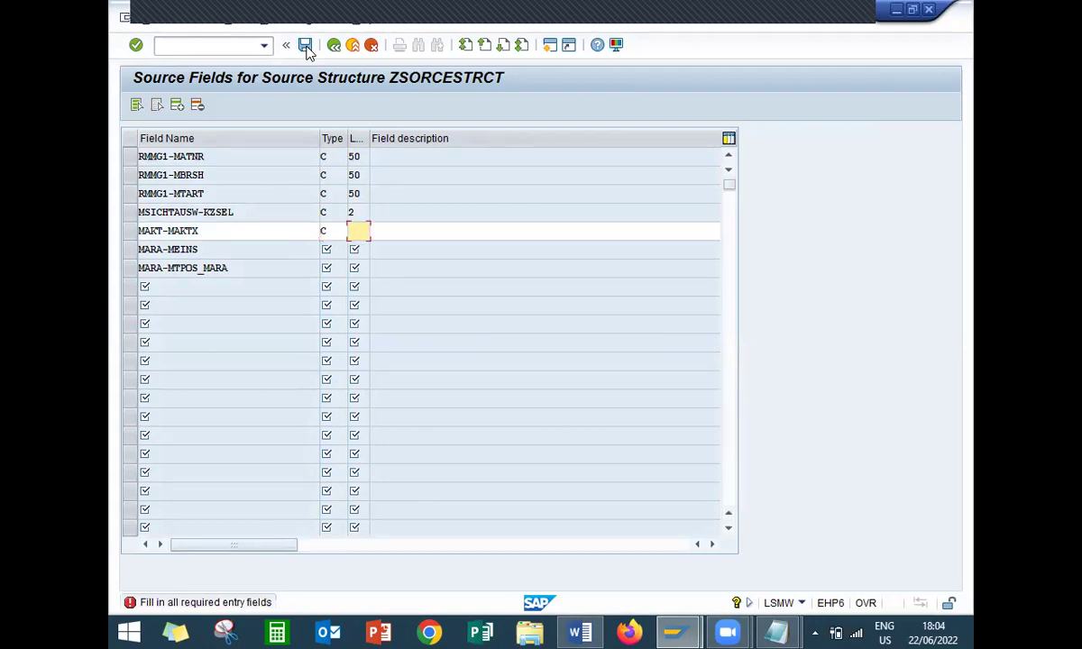
{"action": "left_click", "coordinate": [307, 49]}
{"action": "left_click", "coordinate": [307, 48]}
{"action": "type", "text": "50"}
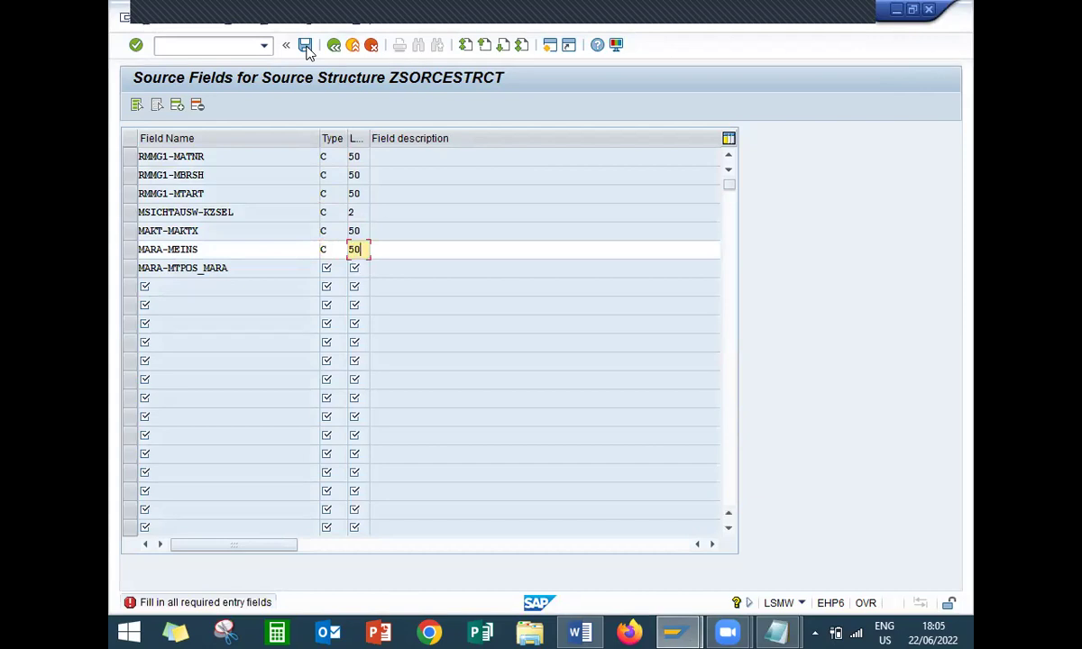
{"action": "left_click", "coordinate": [306, 49]}
{"action": "type", "text": "C"}
{"action": "left_click", "coordinate": [307, 49]}
{"action": "type", "text": "50"}
{"action": "left_click", "coordinate": [307, 49]}
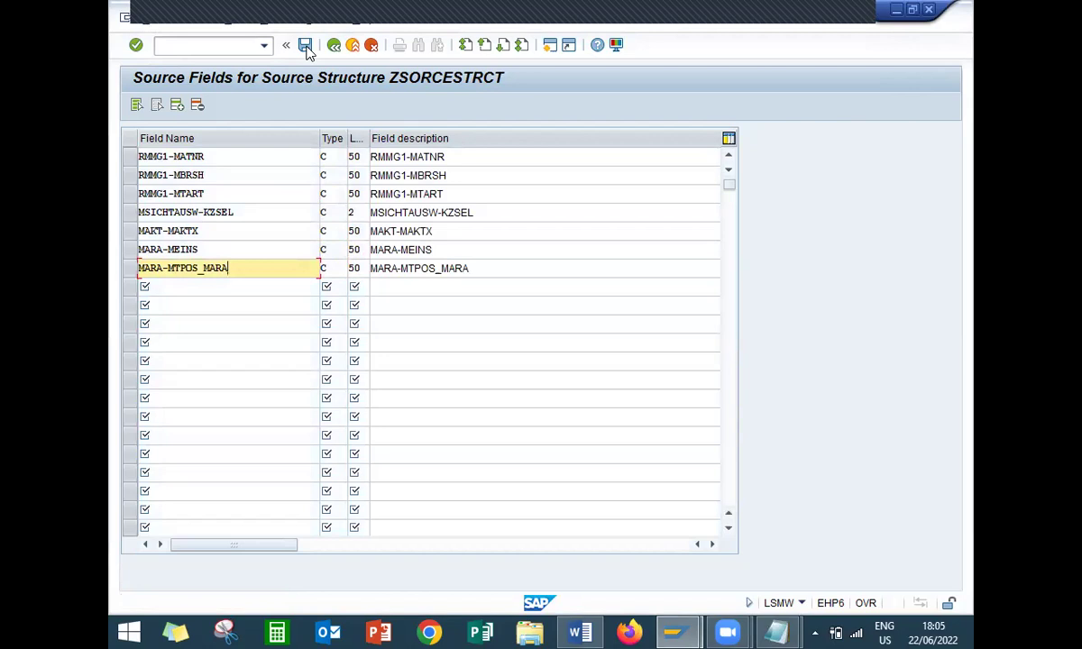
Go back to the source fields overview, save it and return to the list of process steps
{"action": "left_click", "coordinate": [332, 47]}
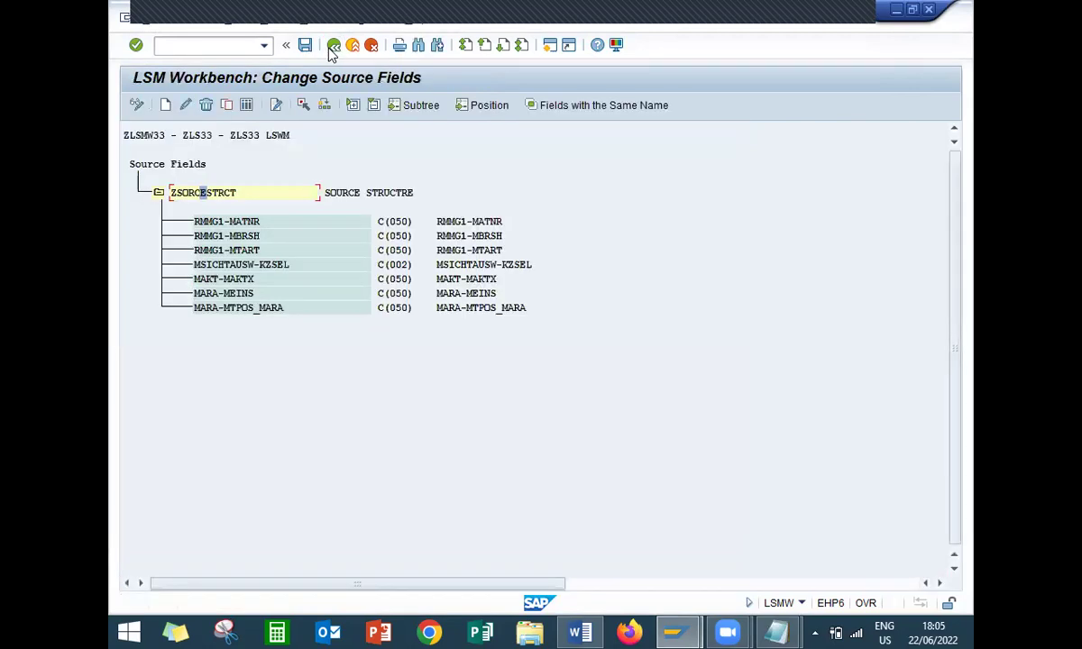
{"action": "left_click", "coordinate": [307, 44]}
{"action": "left_click", "coordinate": [333, 45]}
{"action": "left_click", "coordinate": [333, 47]}
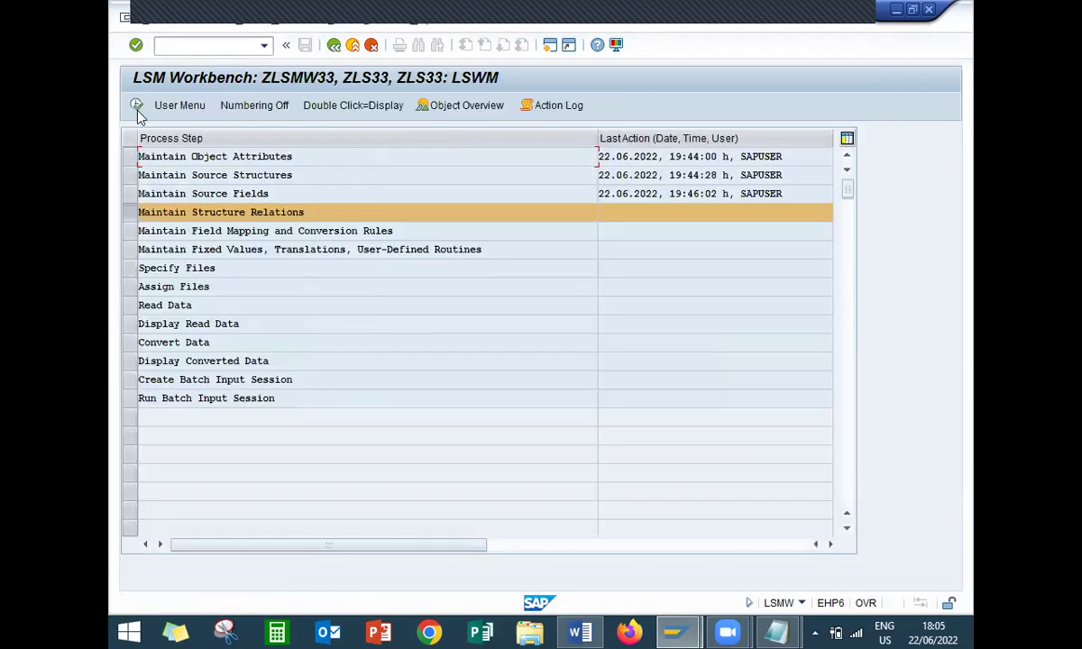
Open Maintain Structure Relations in change mode and try to create a relationship for the target structure ZLSMWREC
{"action": "left_click", "coordinate": [136, 107]}
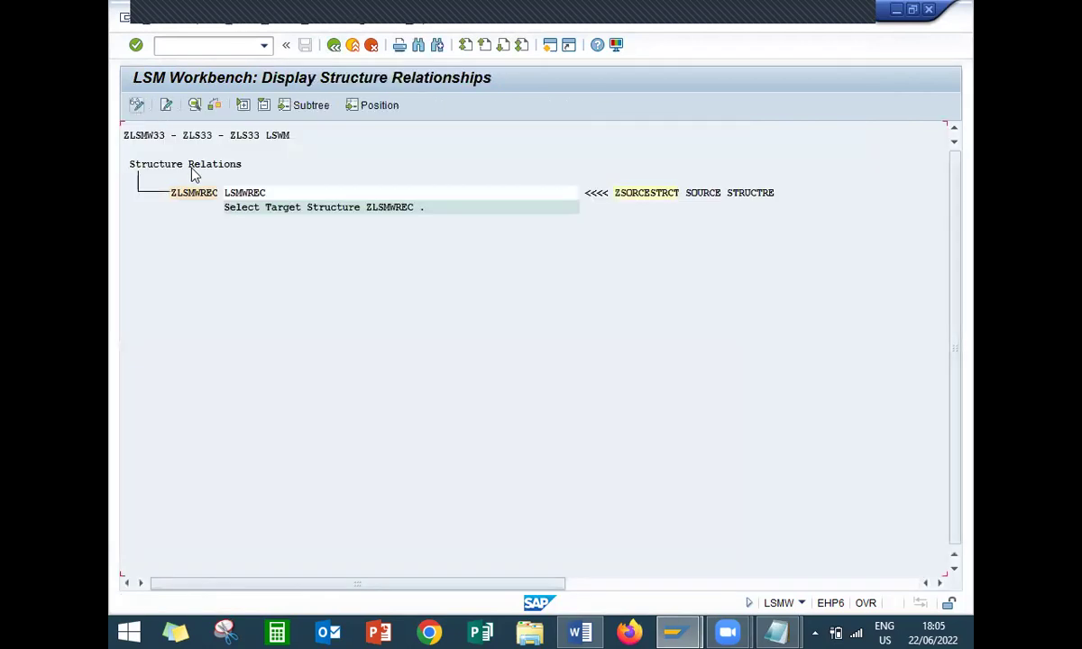
{"action": "left_click", "coordinate": [187, 195]}
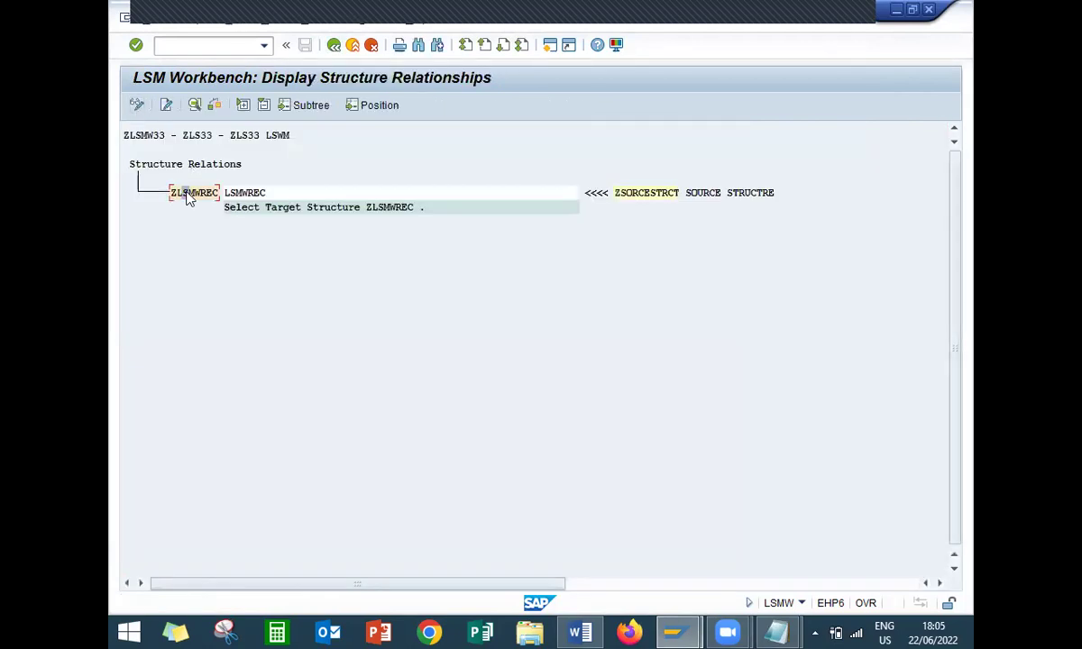
{"action": "left_click", "coordinate": [136, 105]}
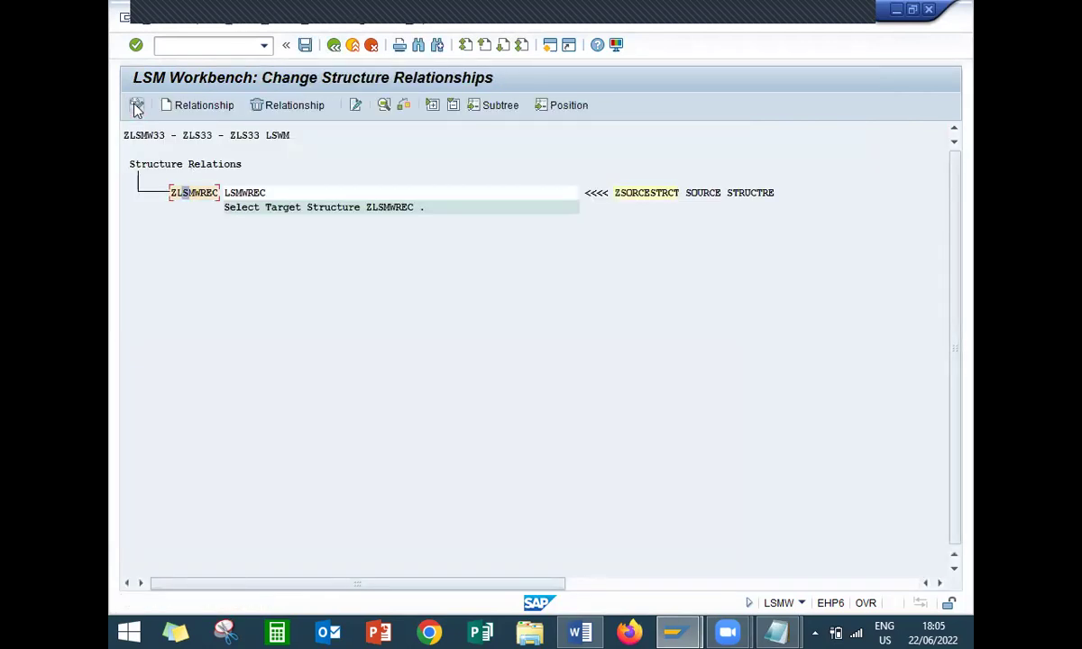
{"action": "left_click", "coordinate": [202, 107]}
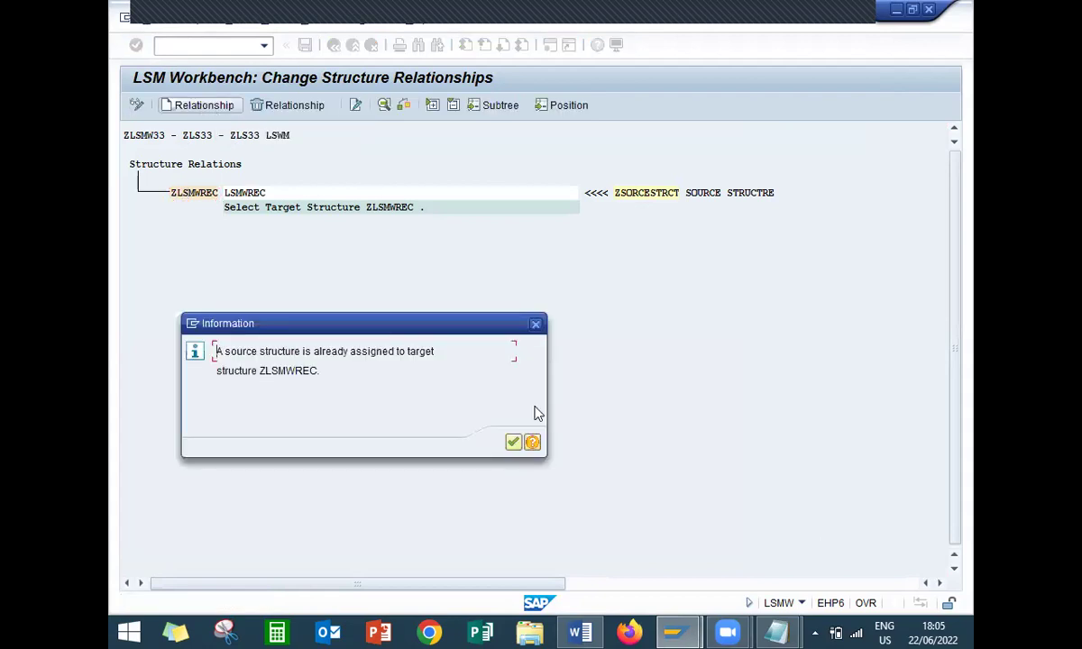
{"action": "left_click", "coordinate": [514, 443]}
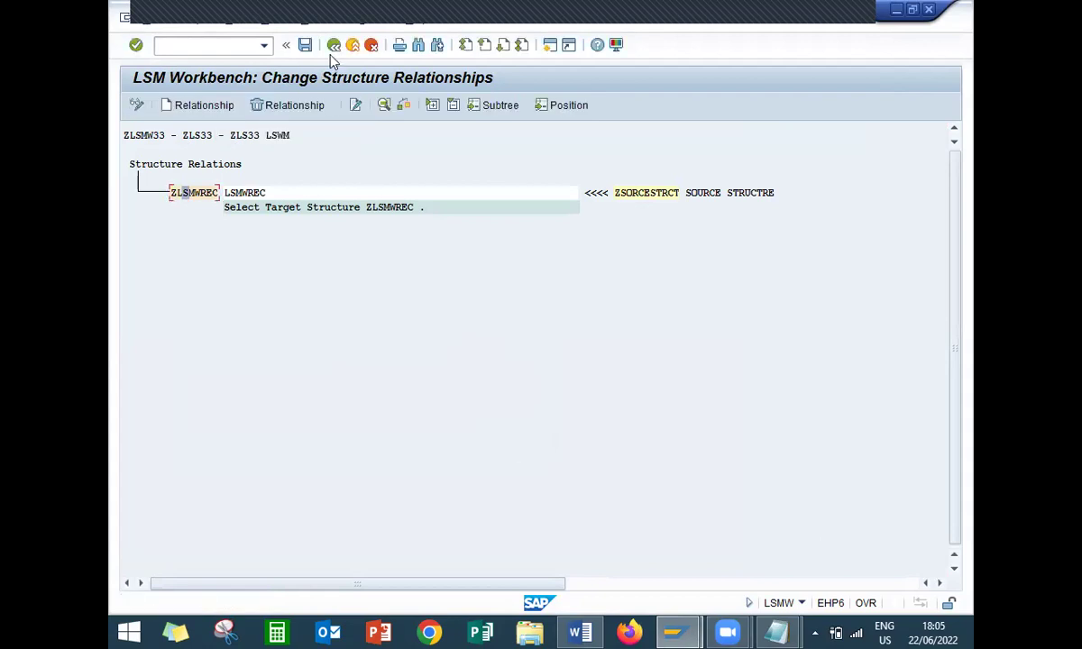
Save the structure relations and open Maintain Field Mapping and Conversion Rules in change mode
{"action": "left_click", "coordinate": [308, 47]}
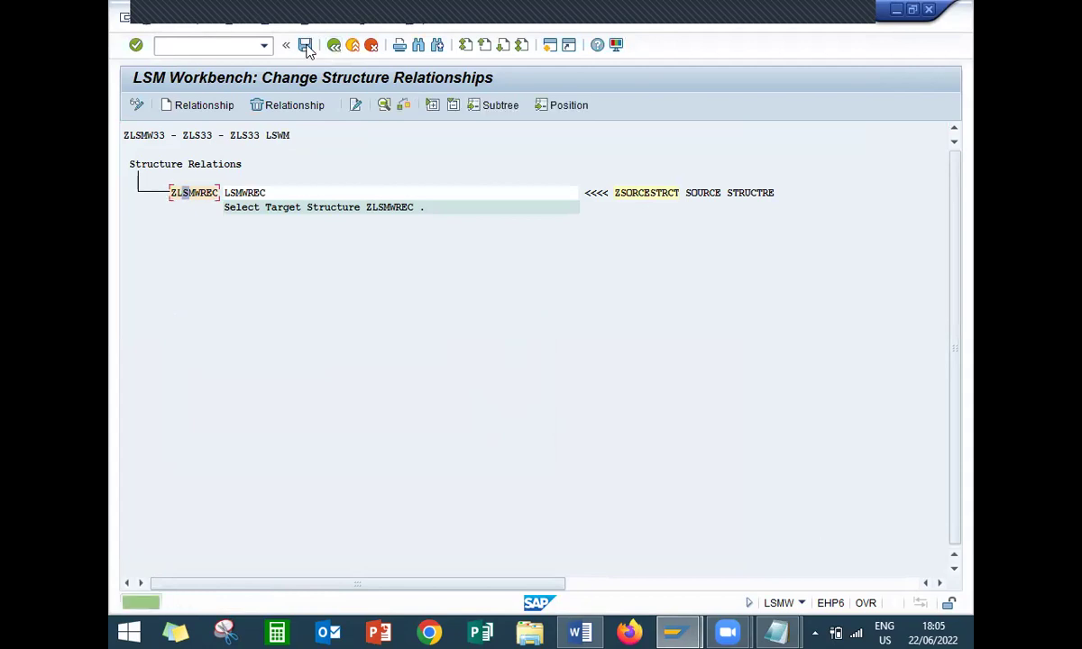
{"action": "left_click", "coordinate": [334, 46]}
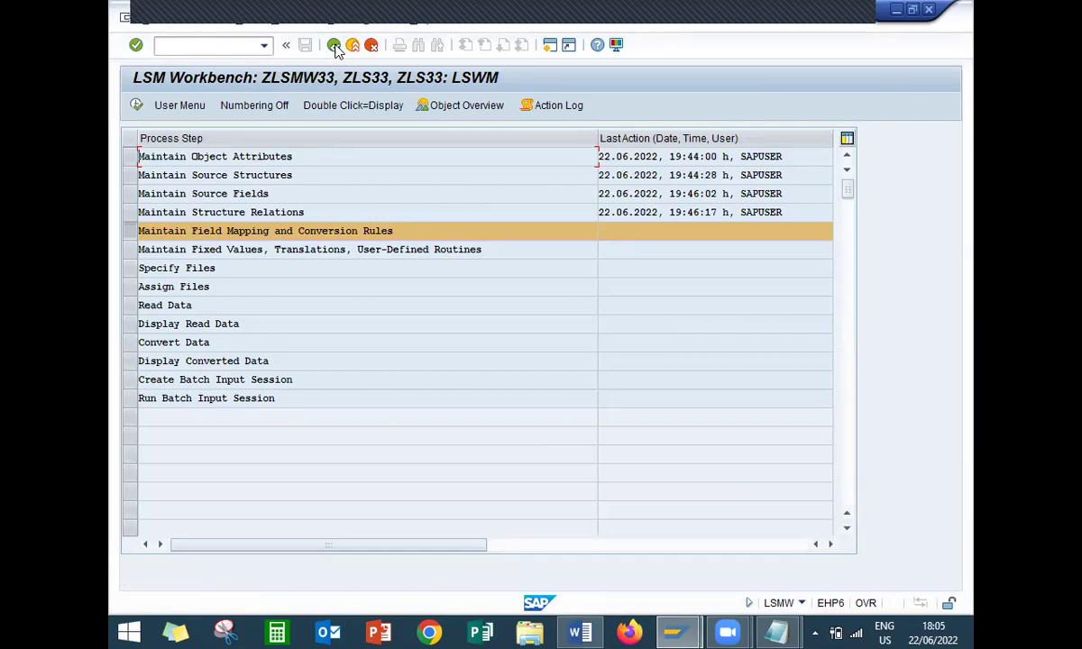
{"action": "left_click", "coordinate": [136, 106]}
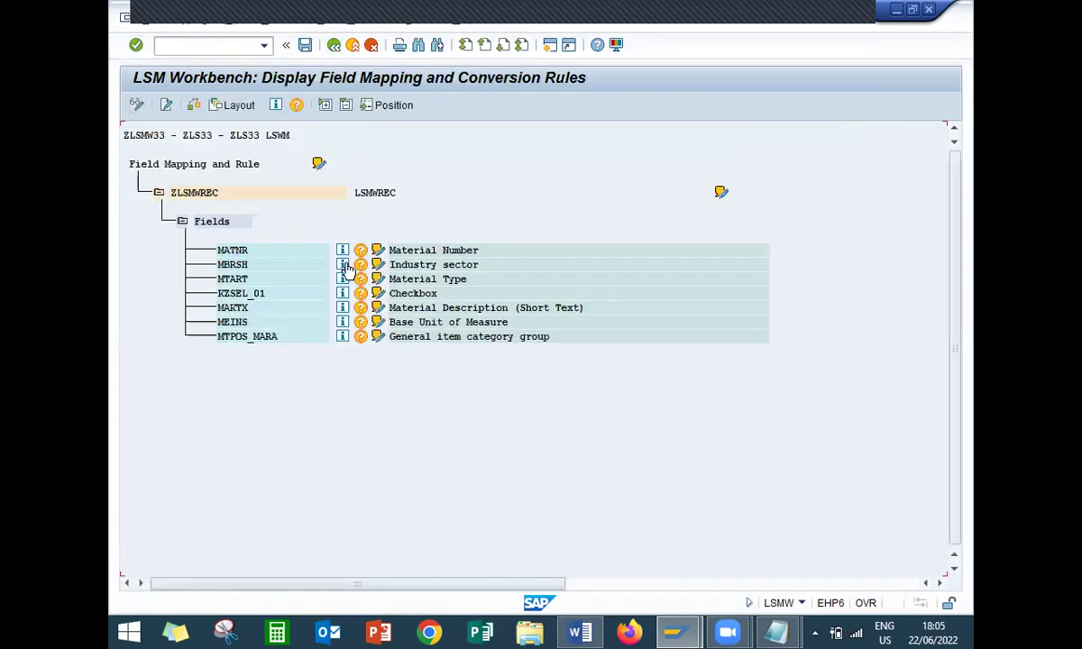
{"action": "left_click", "coordinate": [136, 106]}
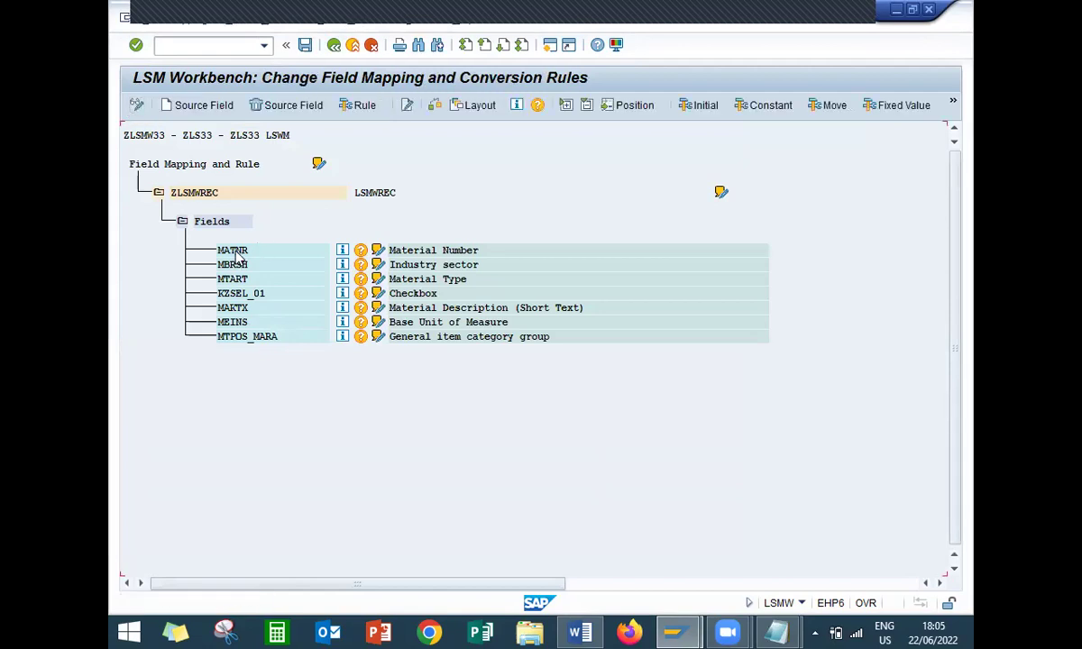
Assign the source field RMMG1-MATNR of ZSORCESTRCT to the target field MATNR
{"action": "left_click", "coordinate": [206, 106]}
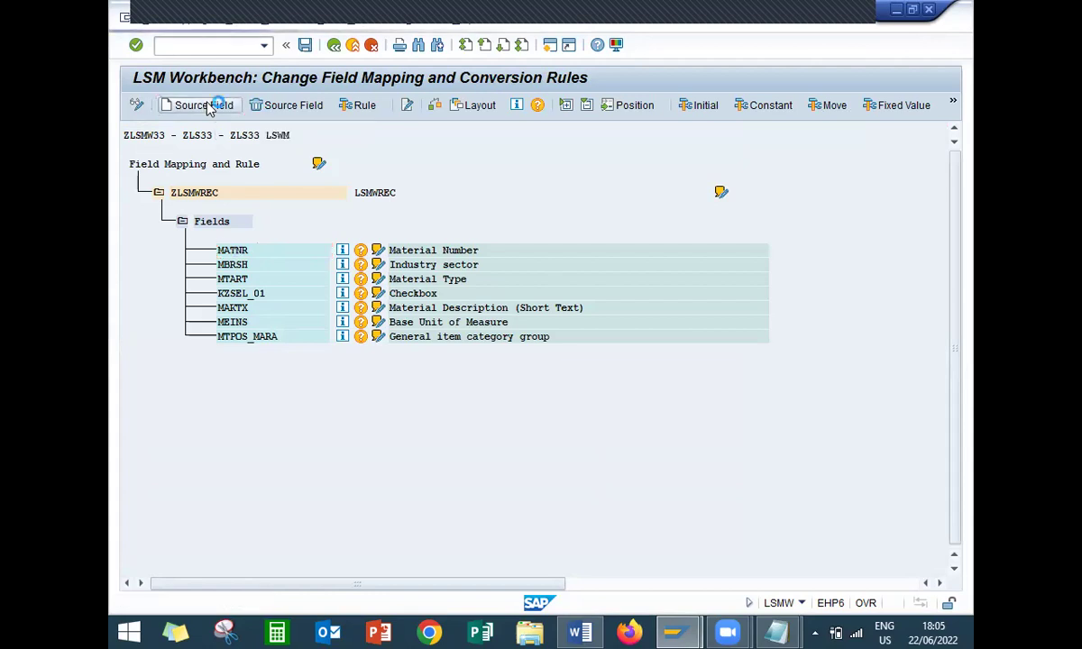
{"action": "left_click_drag", "start_coordinate": [339, 168], "coordinate": [524, 173]}
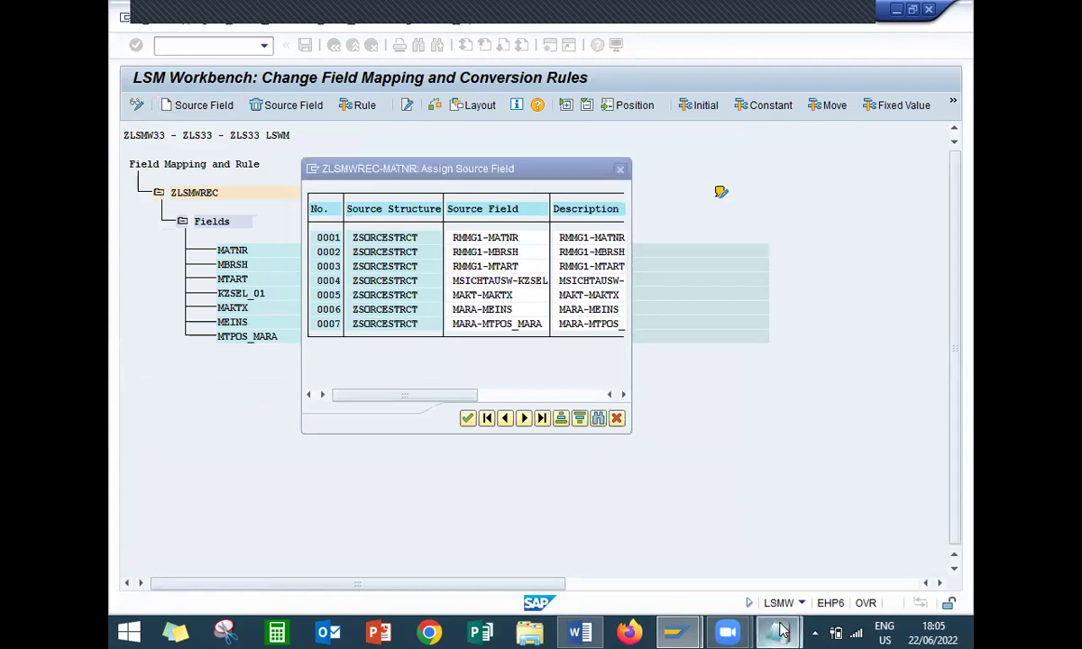
{"action": "mouse_move", "coordinate": [783, 631]}
{"action": "left_click", "coordinate": [718, 524]}
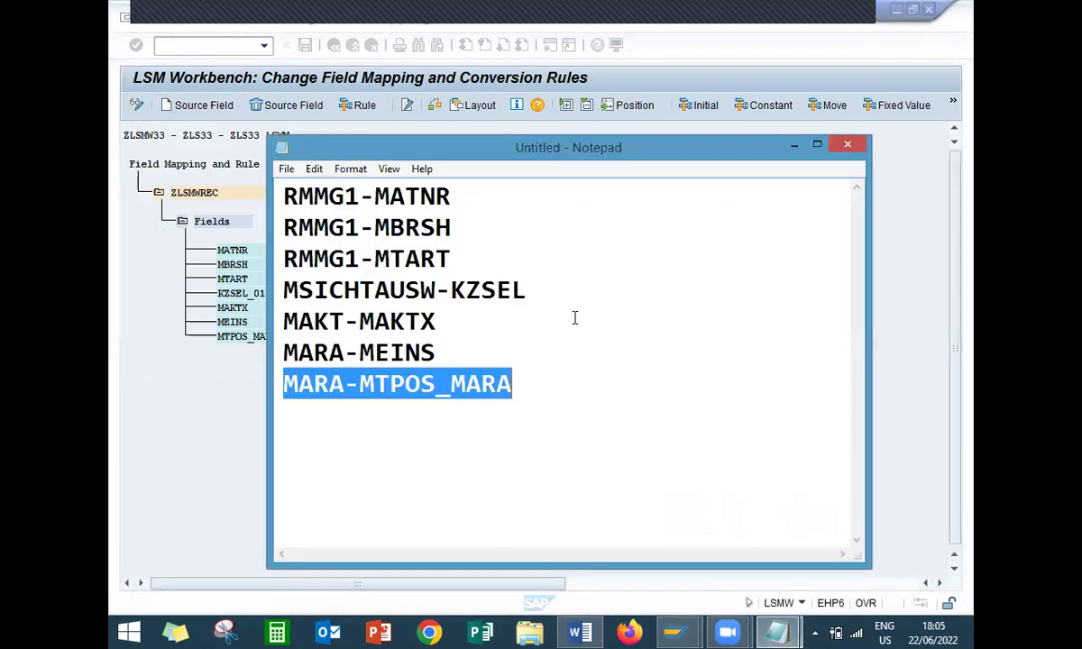
{"action": "left_click", "coordinate": [795, 147]}
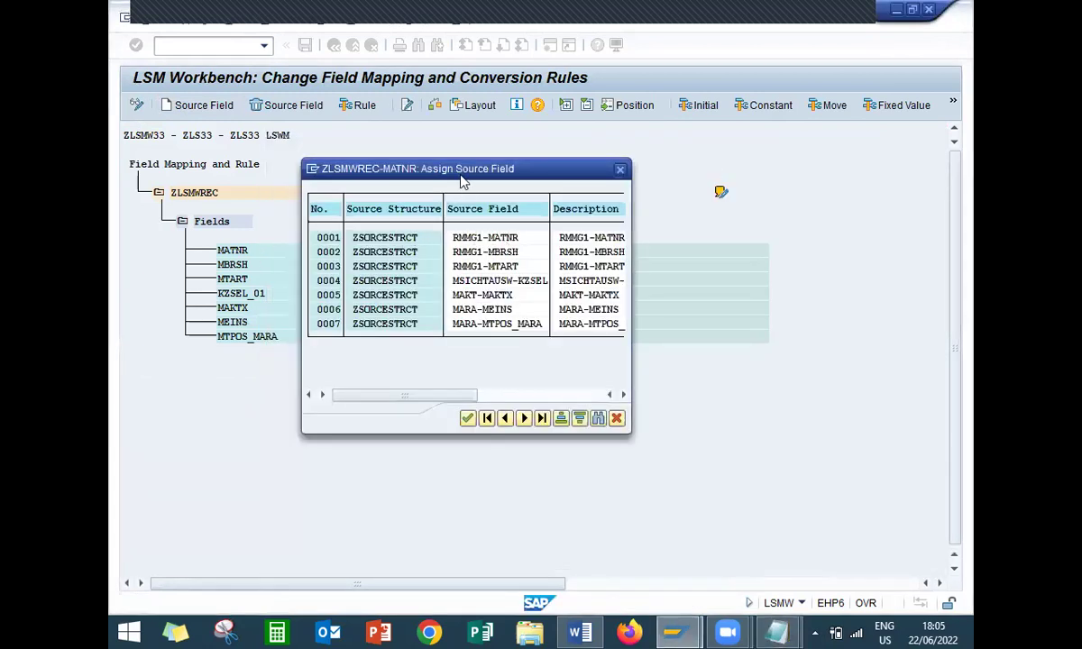
{"action": "left_click_drag", "start_coordinate": [470, 169], "coordinate": [558, 192]}
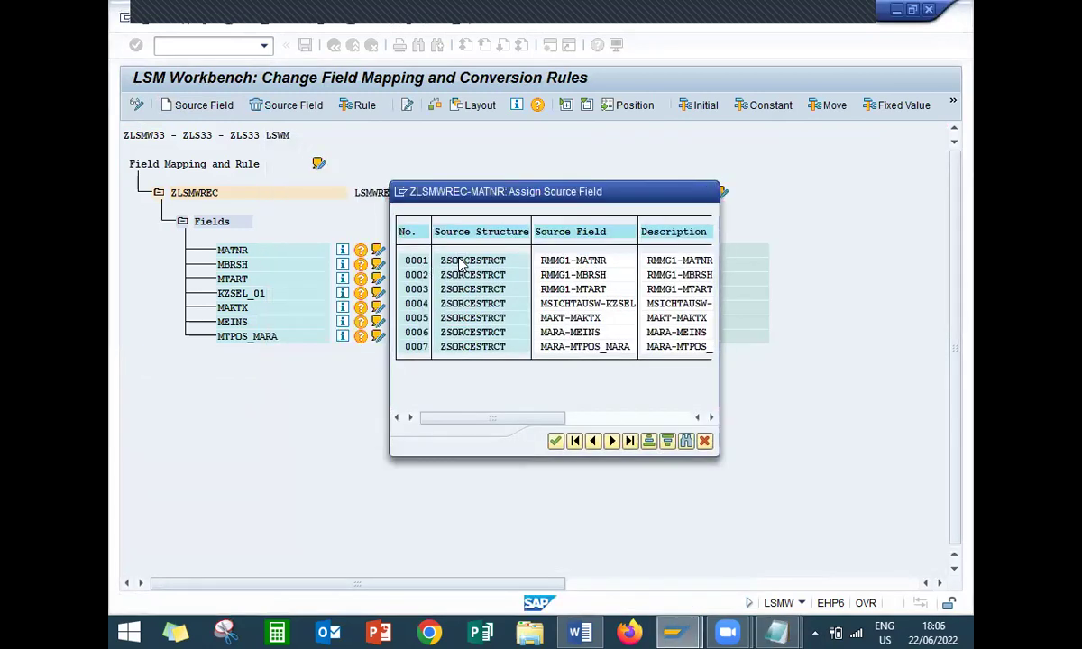
{"action": "double_click", "coordinate": [461, 264]}
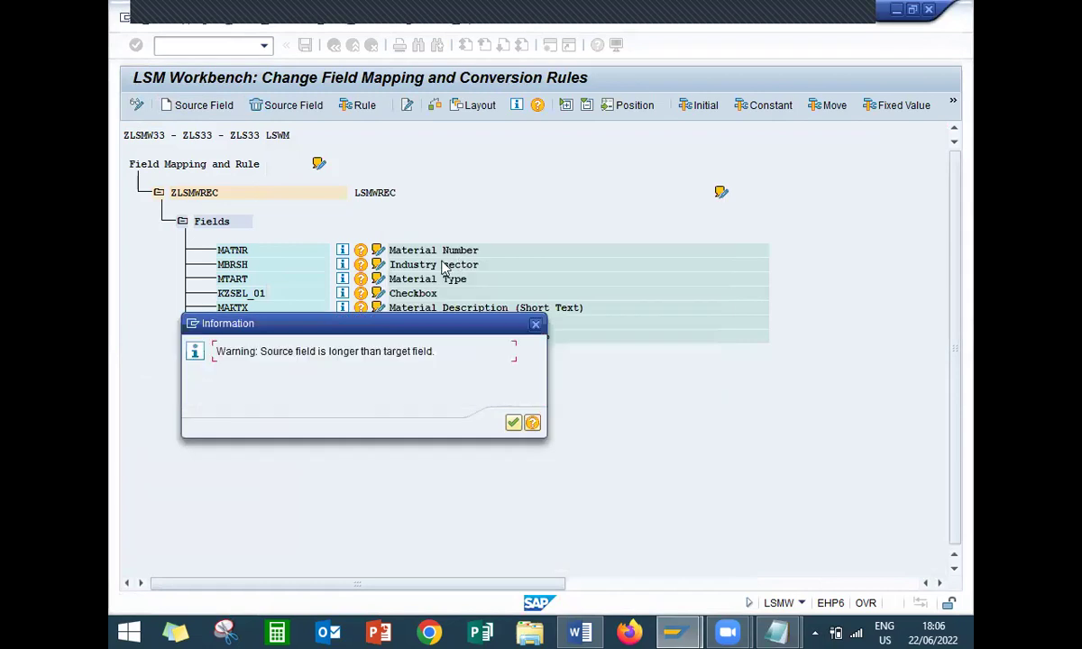
{"action": "left_click", "coordinate": [512, 424]}
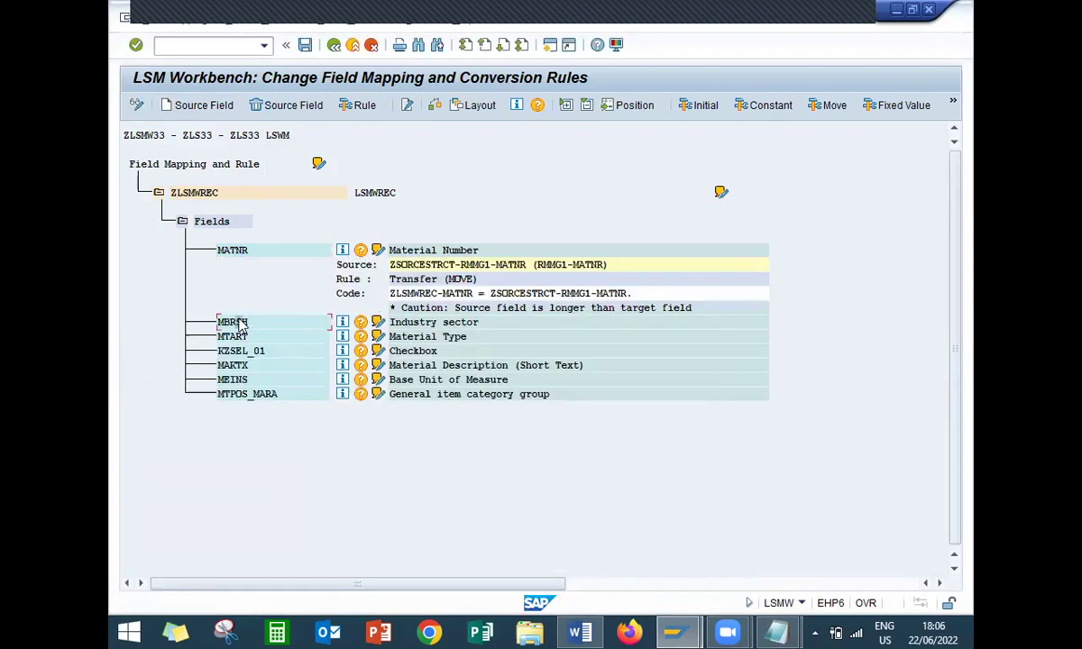
Assign the source fields RMMG1-MBRSH and RMMG1-MTART to the target fields MBRSH and MTART
{"action": "left_click", "coordinate": [183, 105]}
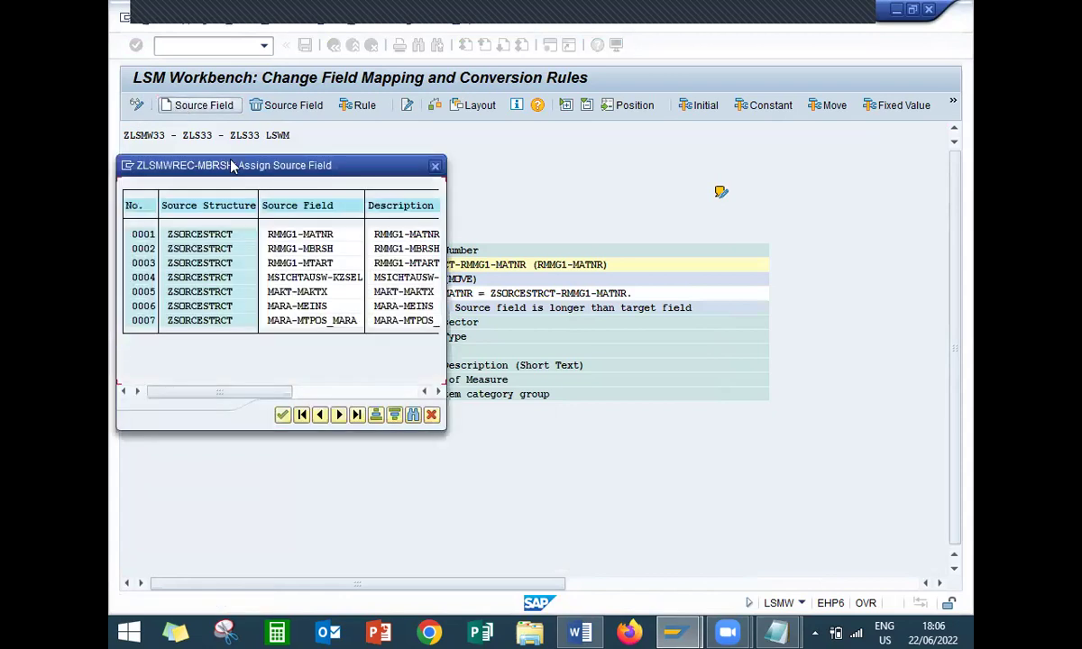
{"action": "double_click", "coordinate": [302, 255]}
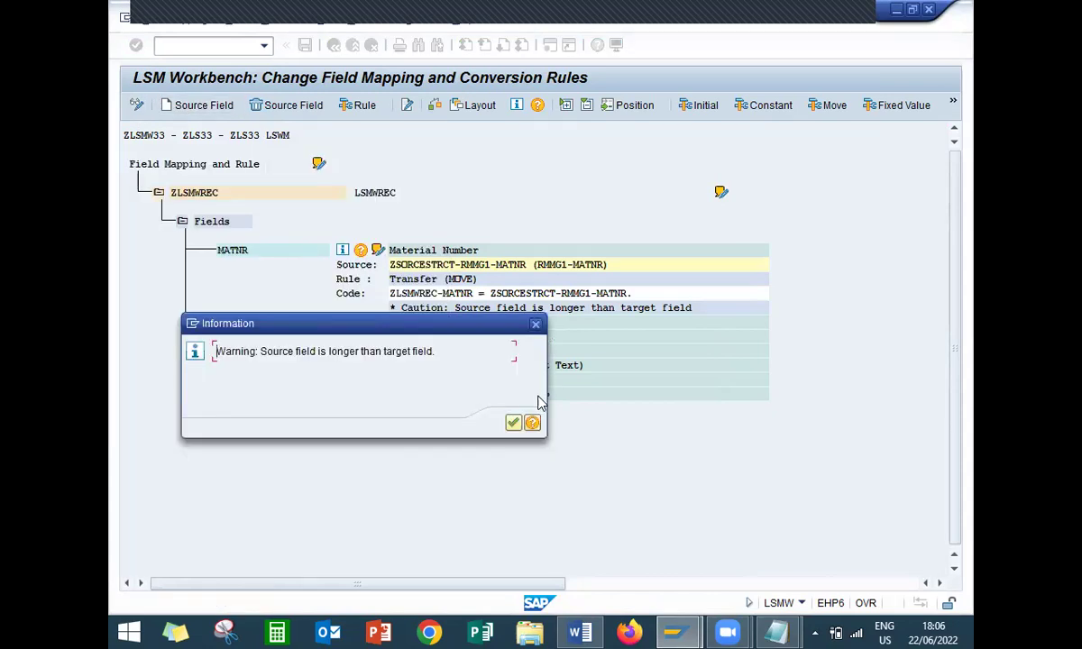
{"action": "left_click", "coordinate": [513, 423]}
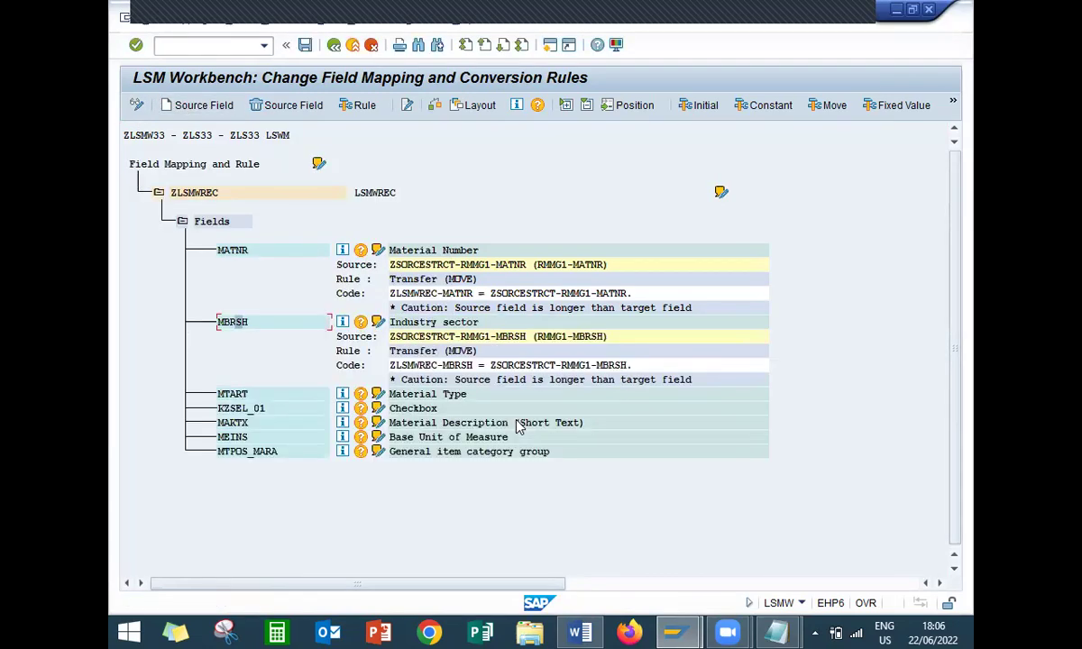
{"action": "left_click", "coordinate": [225, 397]}
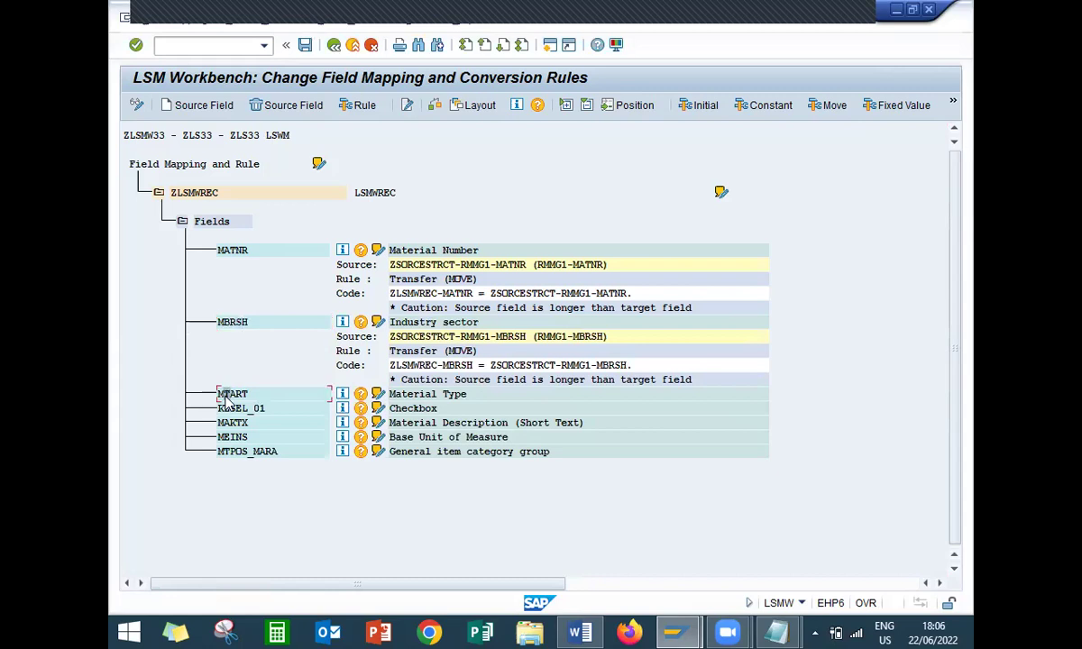
{"action": "left_click", "coordinate": [195, 105]}
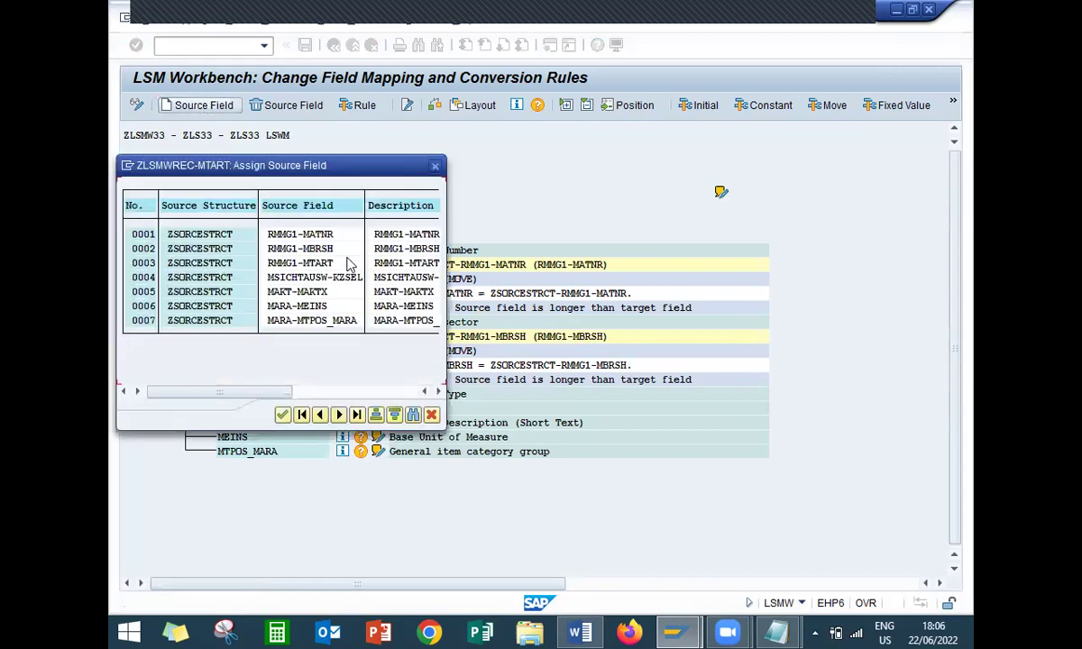
{"action": "double_click", "coordinate": [324, 264]}
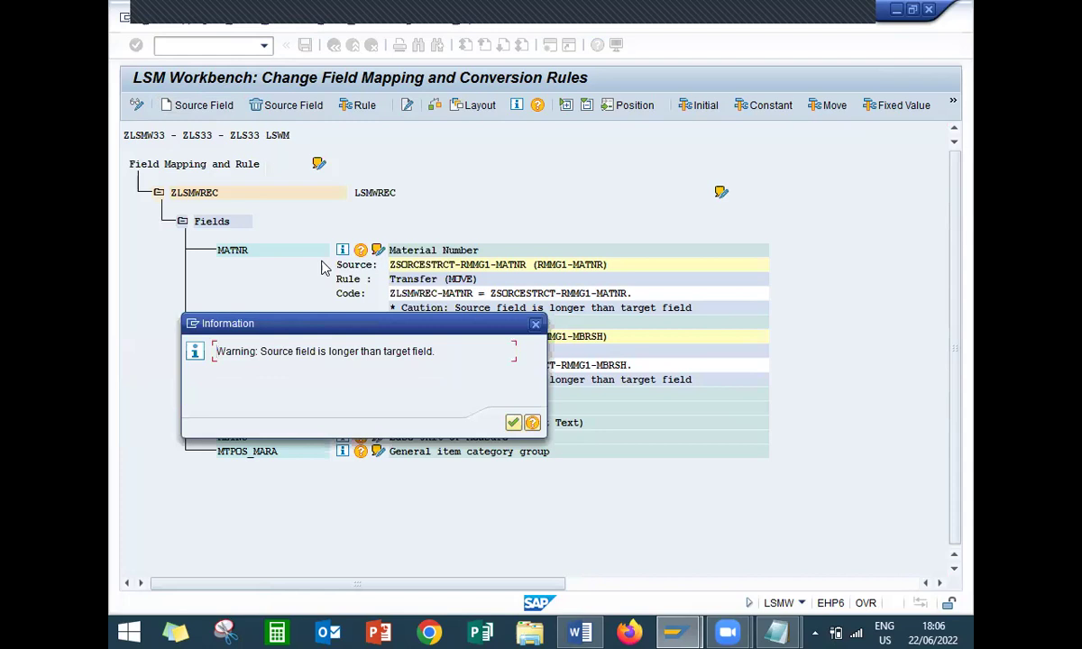
{"action": "left_click", "coordinate": [512, 423]}
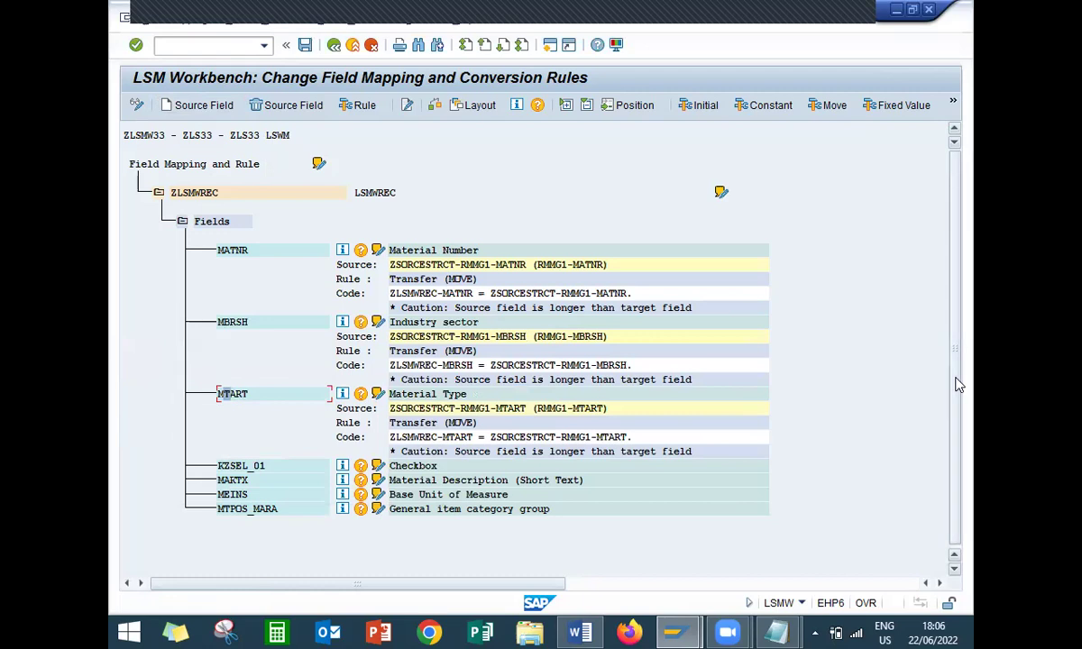
Assign MSICHTAUSW-KZSEL to the target field KZSEL_01 and MAKT-MAKTX to the target field MAKTX
{"action": "left_click", "coordinate": [252, 465]}
{"action": "left_click", "coordinate": [206, 106]}
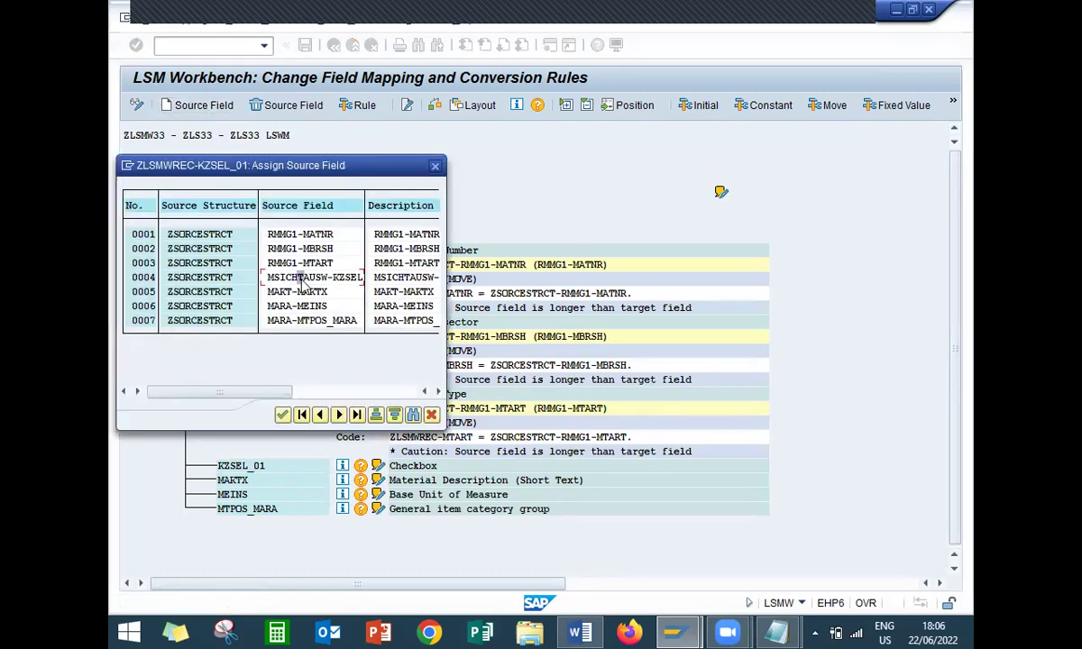
{"action": "double_click", "coordinate": [305, 286]}
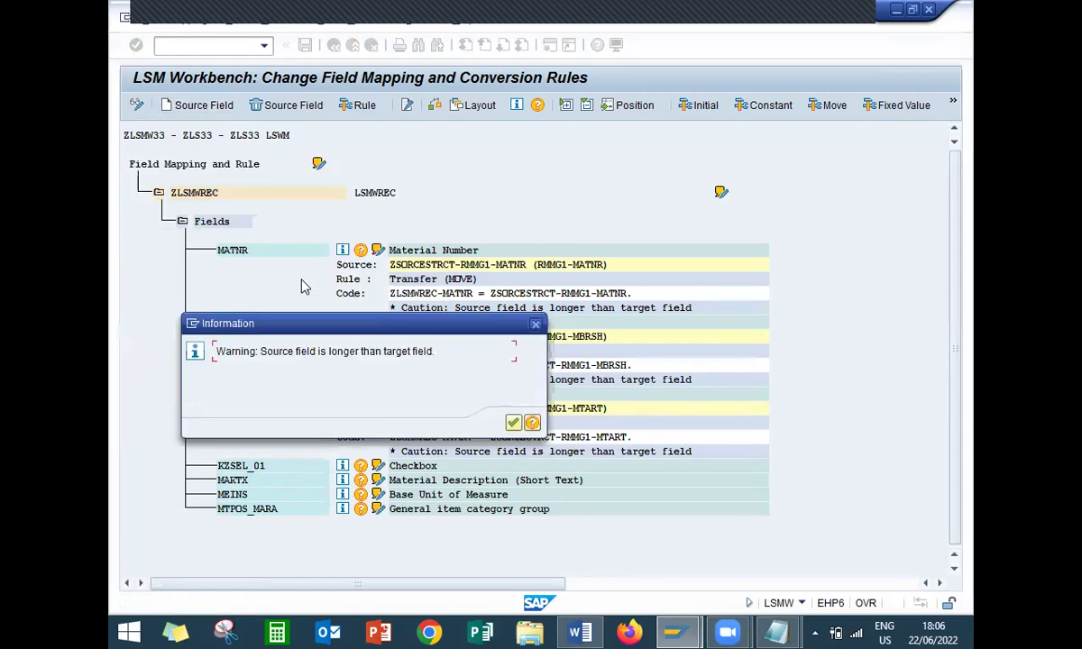
{"action": "left_click", "coordinate": [512, 424]}
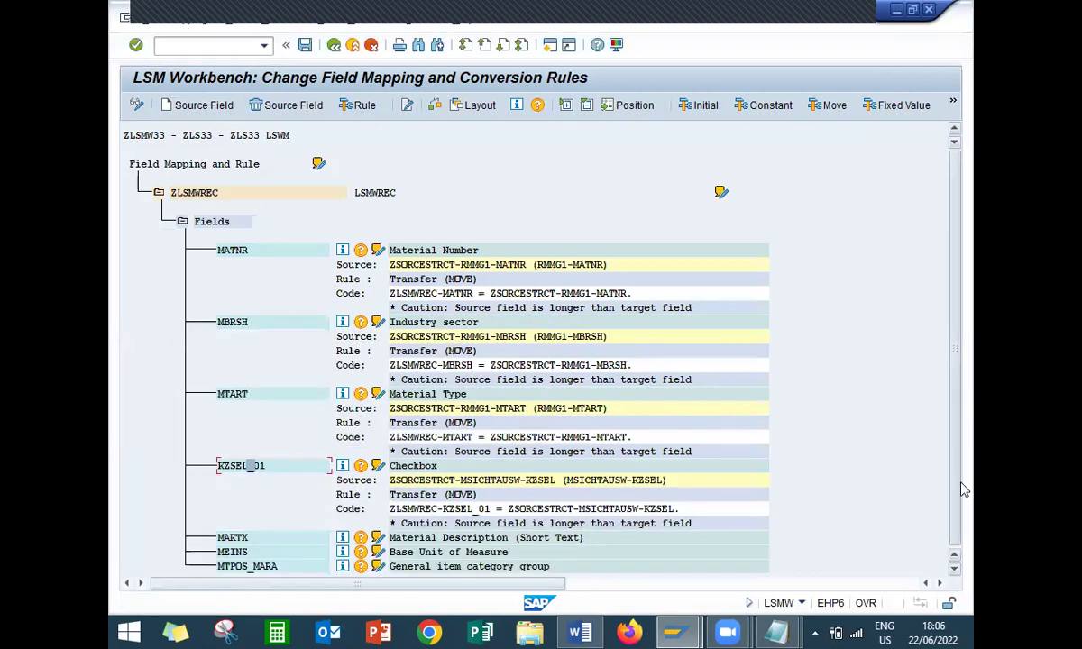
{"action": "left_click", "coordinate": [242, 538]}
{"action": "left_click", "coordinate": [203, 106]}
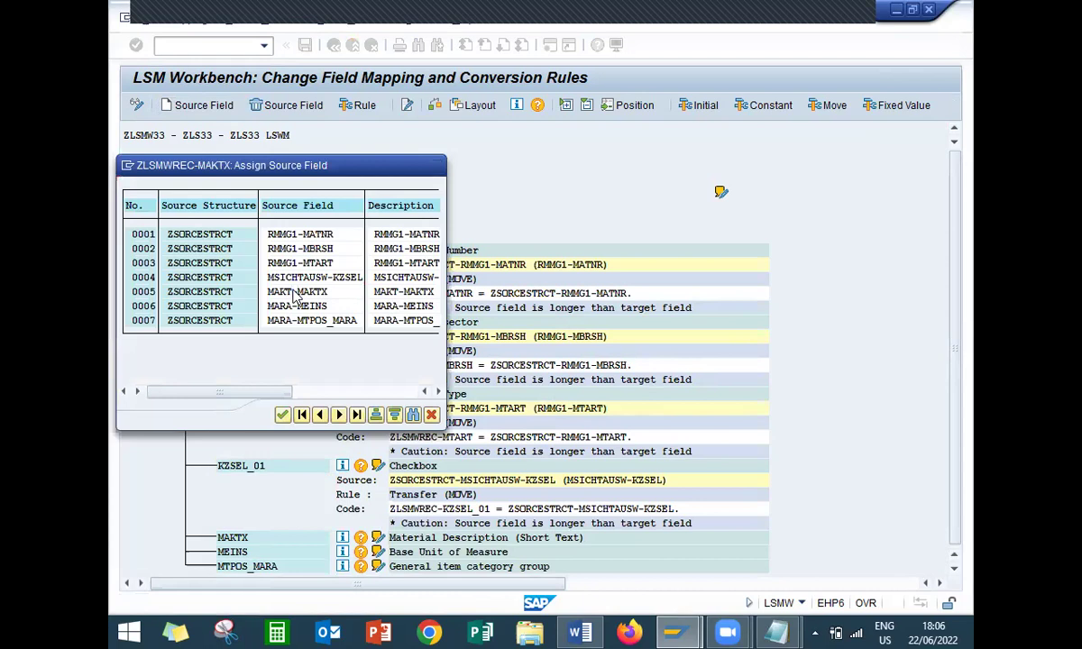
{"action": "double_click", "coordinate": [295, 294]}
{"action": "left_click", "coordinate": [514, 424]}
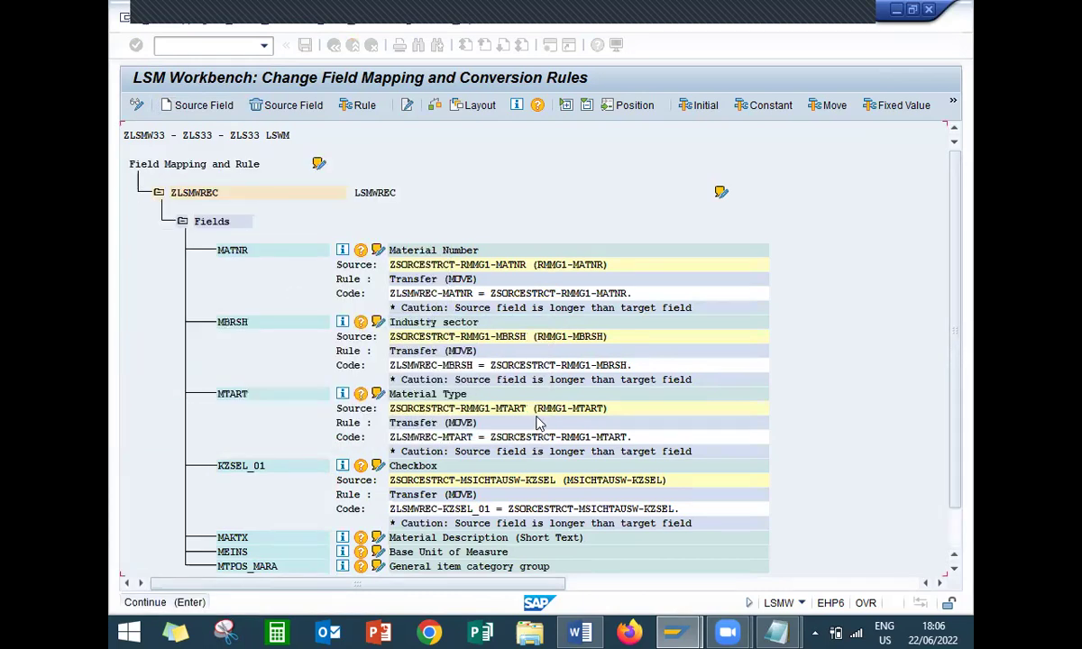
Assign MARA-MEINS to the target field MEINS and MARA-MTPOS_MARA to the target field MTPOS_MARA
{"action": "left_click", "coordinate": [954, 526]}
{"action": "left_click", "coordinate": [231, 552]}
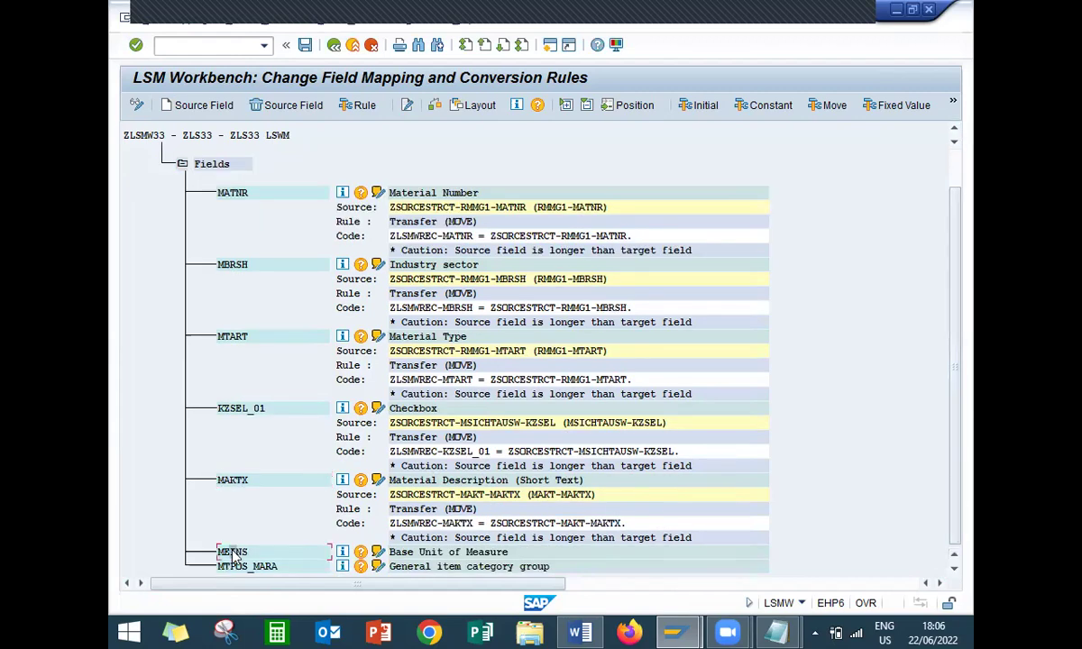
{"action": "left_click", "coordinate": [191, 107]}
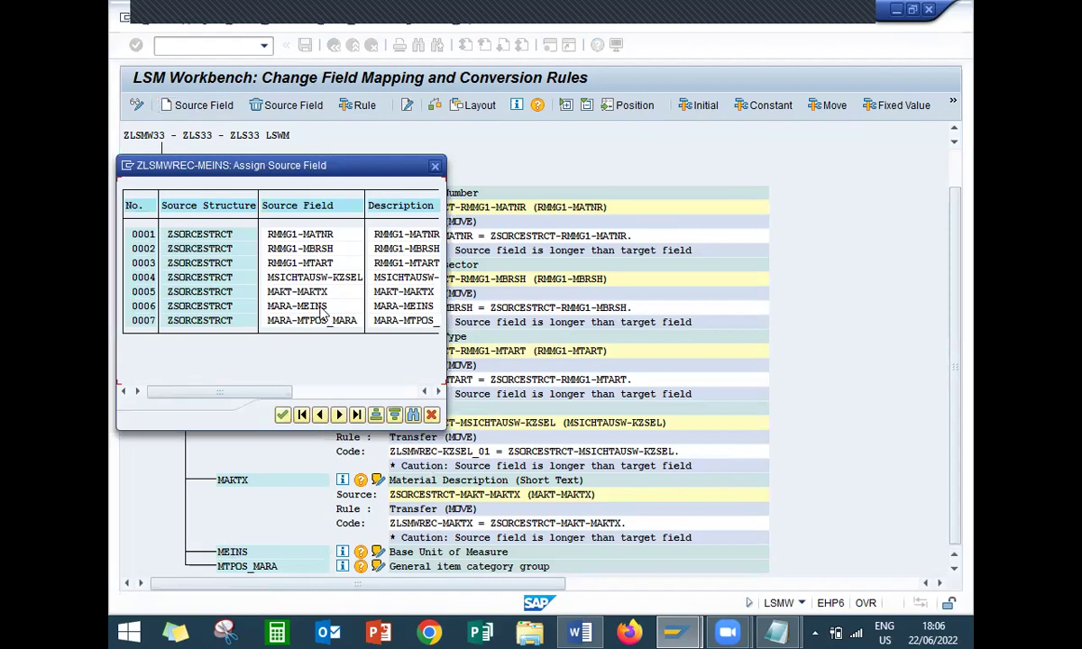
{"action": "double_click", "coordinate": [311, 306]}
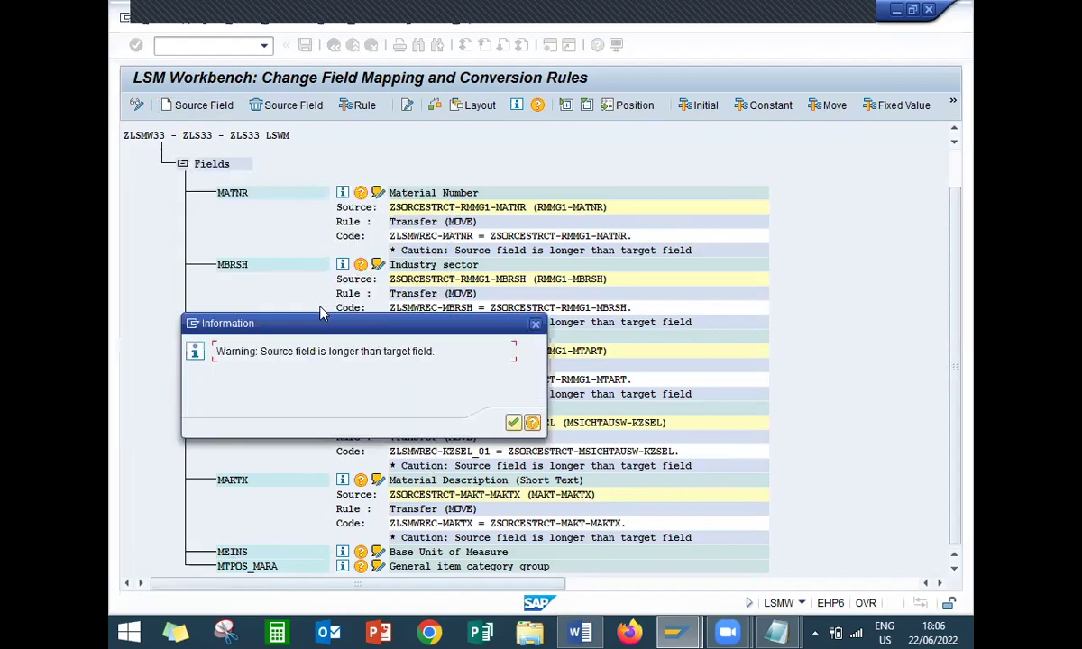
{"action": "left_click", "coordinate": [512, 424]}
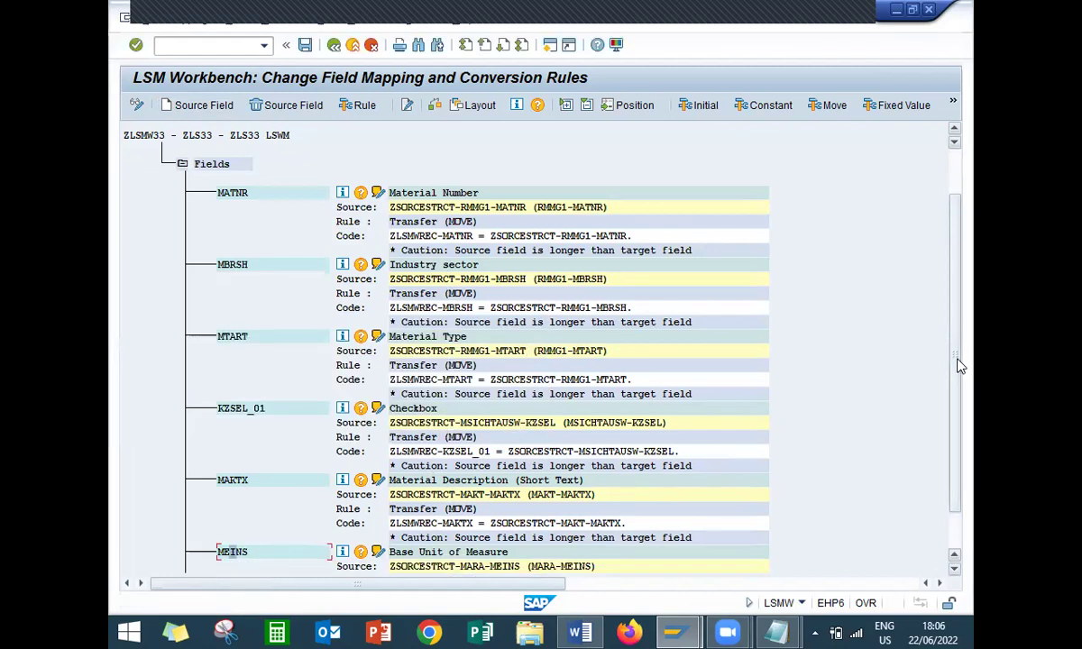
{"action": "scroll", "coordinate": [954, 451], "scroll_direction": "down", "scroll_amount": 2}
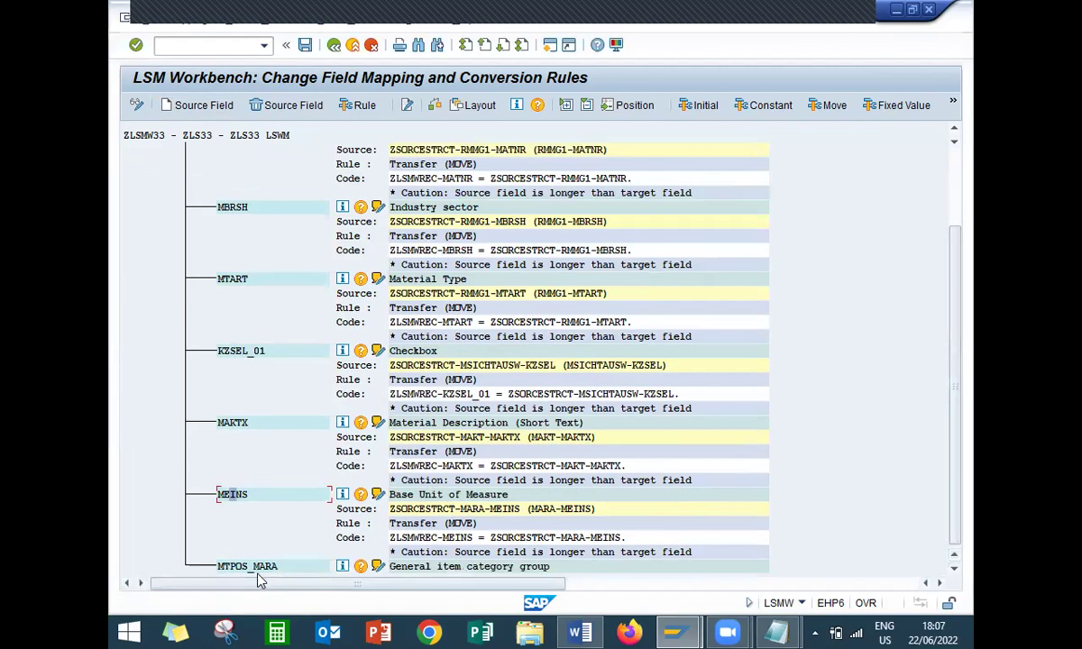
{"action": "left_click", "coordinate": [261, 570]}
{"action": "left_click", "coordinate": [207, 106]}
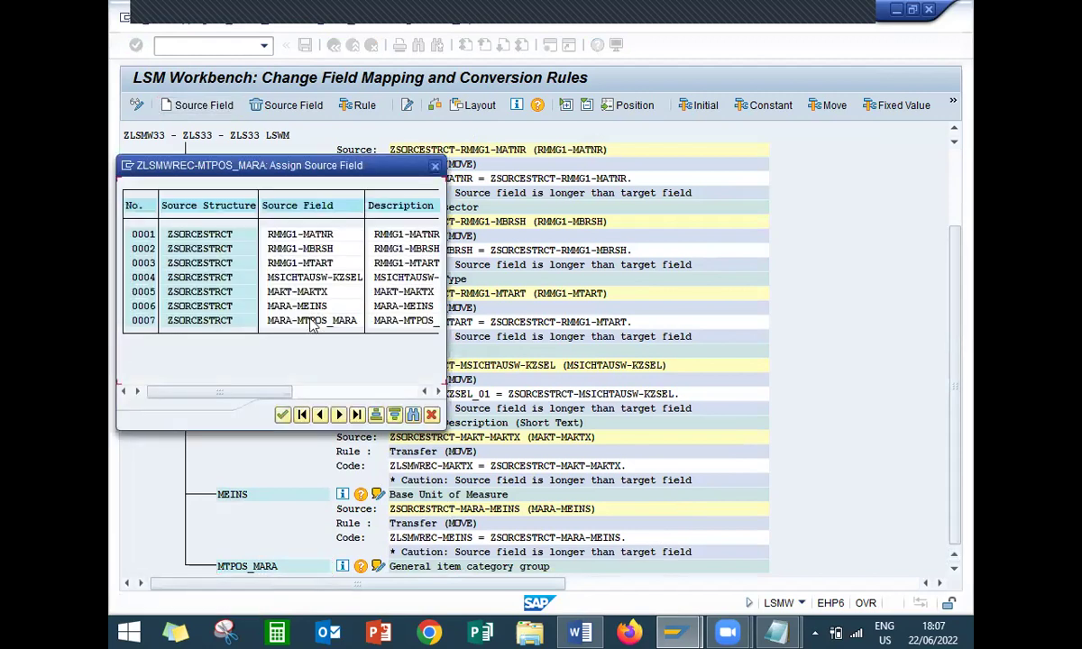
{"action": "double_click", "coordinate": [311, 323]}
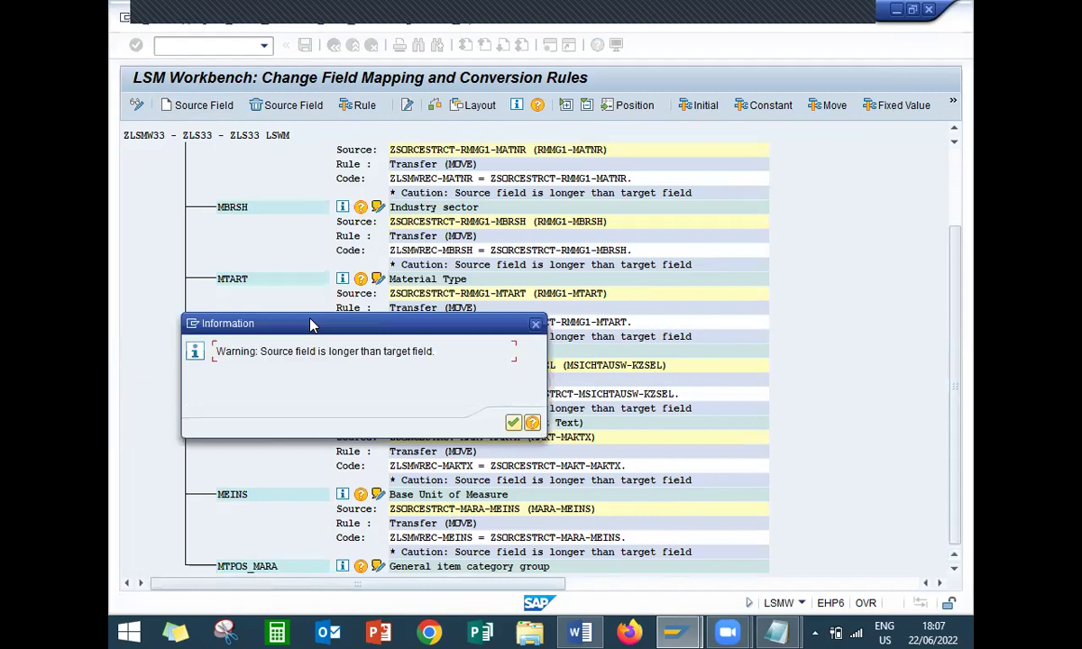
{"action": "left_click", "coordinate": [512, 423]}
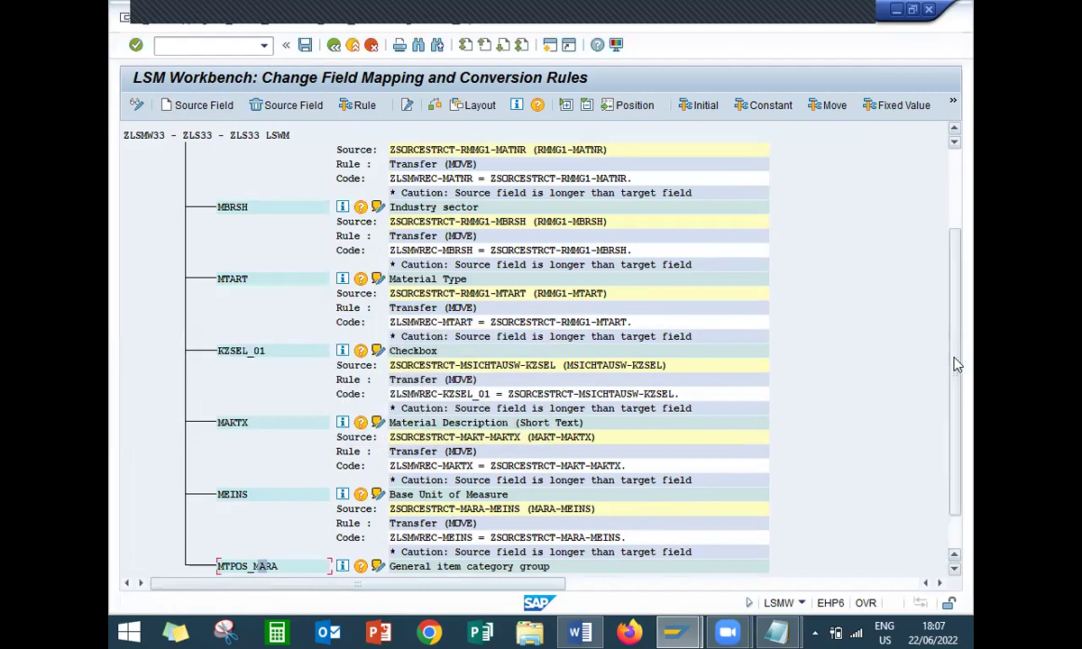
{"action": "scroll", "coordinate": [954, 416], "scroll_direction": "down", "scroll_amount": 1}
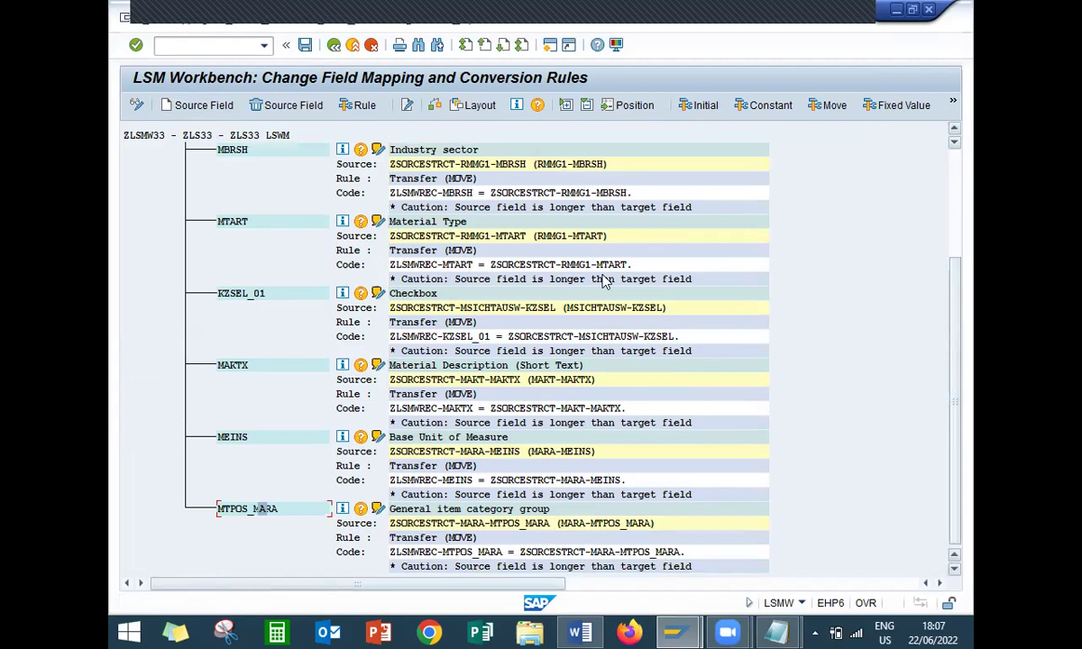
Save the field mapping and open Maintain Fixed Values, Translations, User-Defined Routines
{"action": "left_click", "coordinate": [305, 47]}
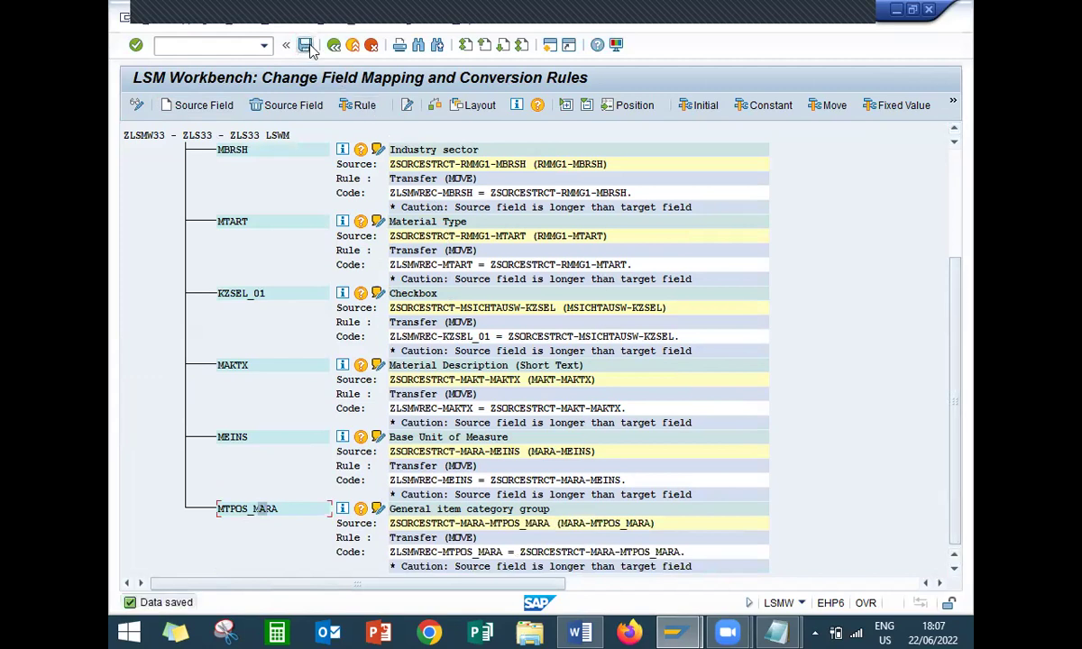
{"action": "left_click", "coordinate": [333, 45]}
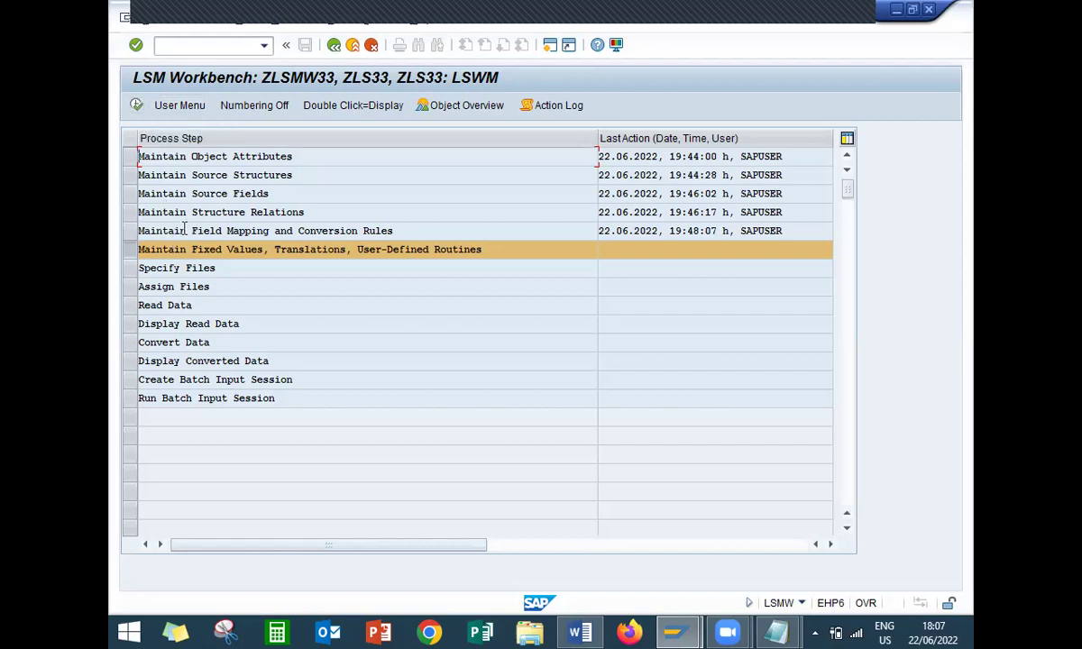
{"action": "left_click", "coordinate": [136, 105]}
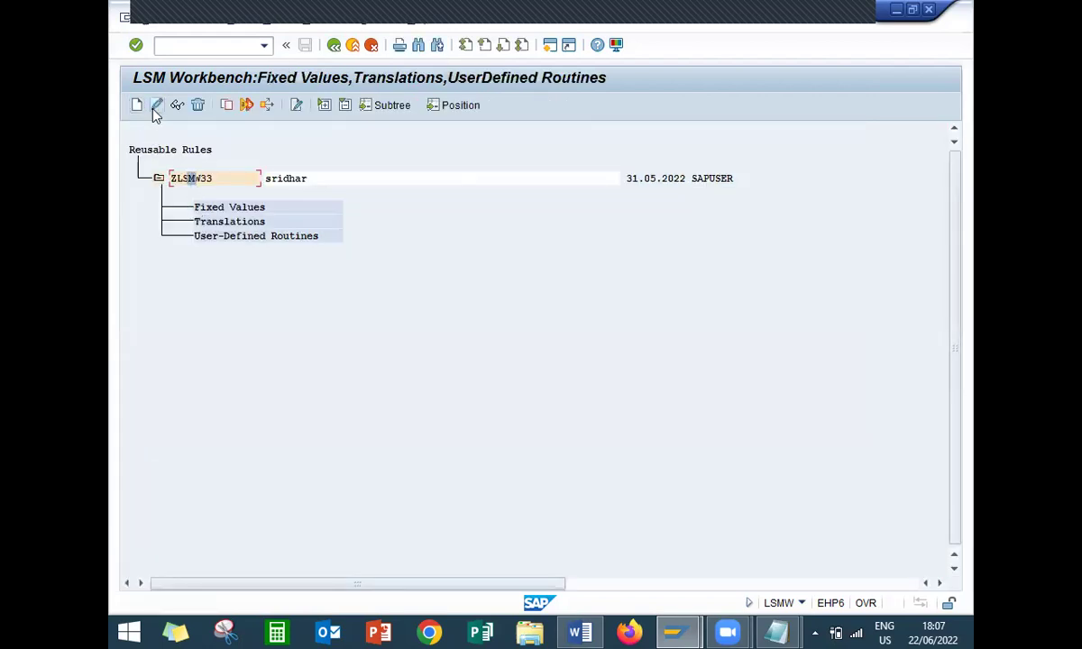
Change the description of project ZLSMW33 to FIXED FIELDS and return to the list of process steps
{"action": "left_click", "coordinate": [155, 106]}
{"action": "left_click", "coordinate": [390, 242]}
{"action": "key", "text": "BackSpace"}
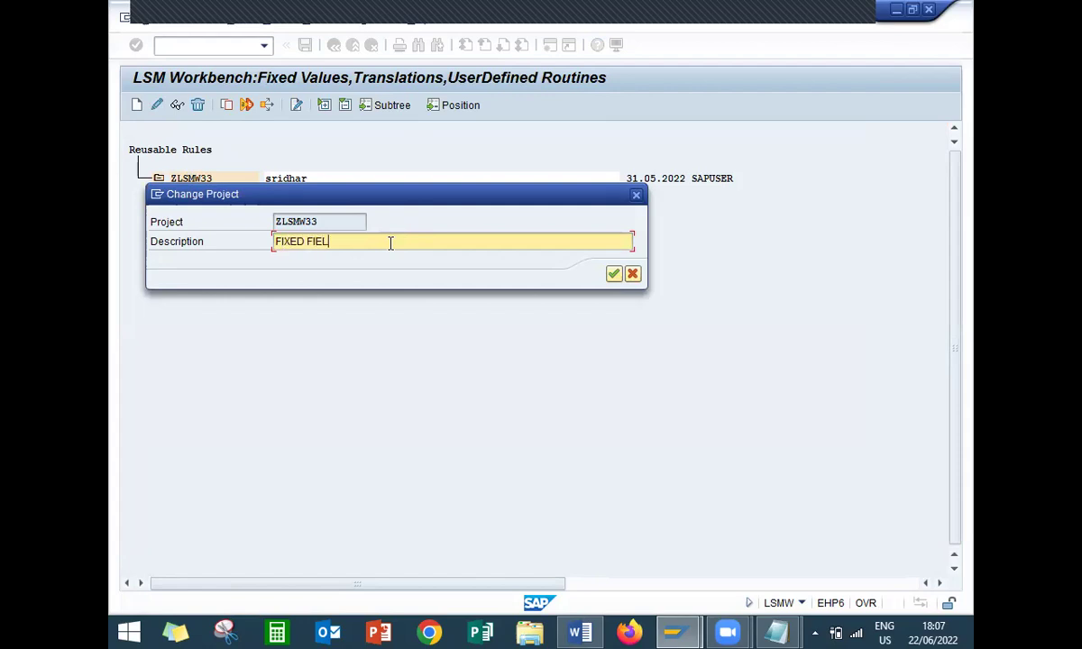
{"action": "left_click", "coordinate": [615, 274]}
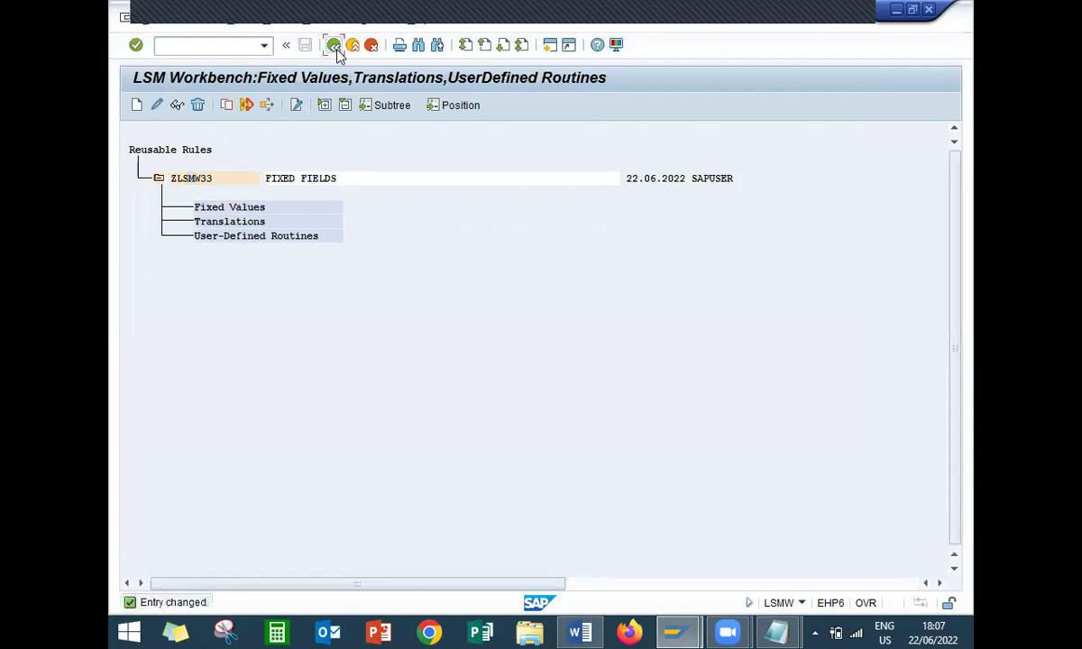
{"action": "left_click", "coordinate": [335, 48]}
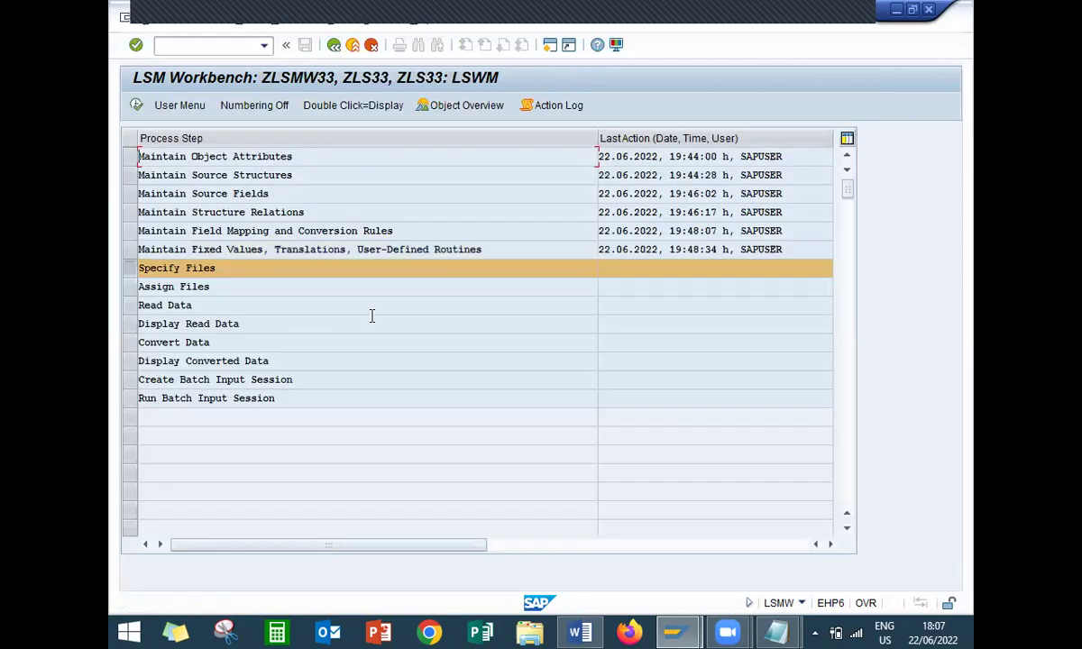
Switch to the Notepad file with the material data row and change its material number to Y451
{"action": "mouse_move", "coordinate": [775, 631]}
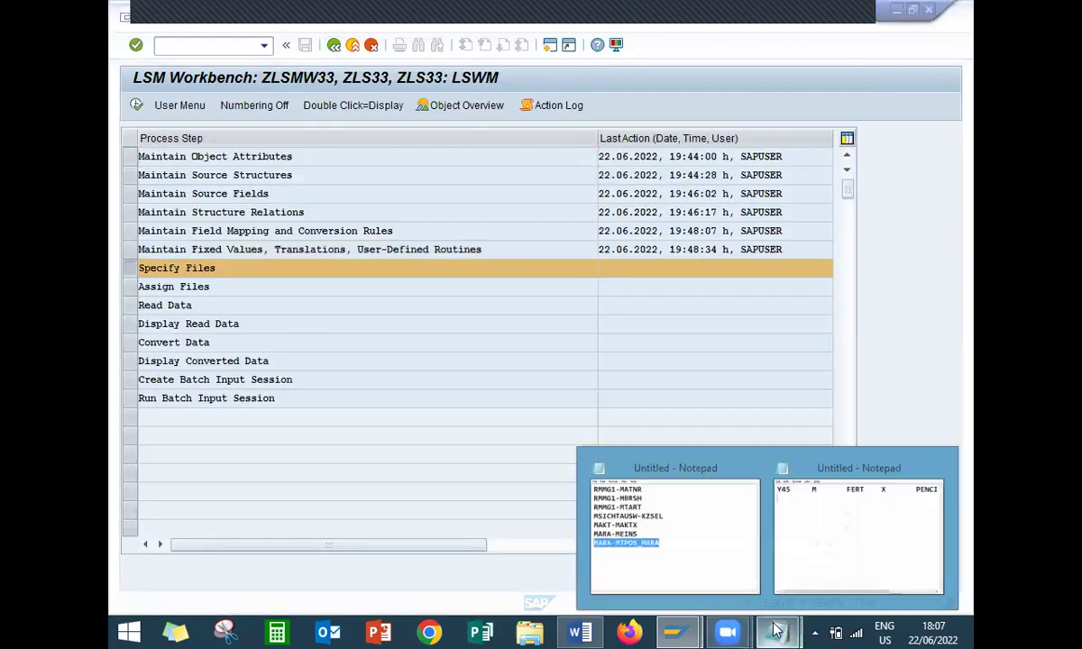
{"action": "left_click", "coordinate": [860, 527]}
{"action": "key", "text": "ctrl+Home"}
{"action": "key", "text": "Right"}
{"action": "key", "text": "Right"}
{"action": "type", "text": "1"}
{"action": "key", "text": "Down"}
Copy the Y451 material row and paste it four times on the lines below
{"action": "key", "text": "Up"}
{"action": "key", "text": "shift+End"}
{"action": "key", "text": "ctrl+c"}
{"action": "key", "text": "Down"}
{"action": "key", "text": "ctrl+v"}
{"action": "key", "text": "Return"}
{"action": "key", "text": "ctrl+v"}
{"action": "key", "text": "Return"}
{"action": "key", "text": "ctrl+v"}
{"action": "key", "text": "Return"}
{"action": "key", "text": "ctrl+v"}
{"action": "key", "text": "Return"}
Give the copied rows their own material numbers, starting with Y452 and Y453
{"action": "key", "text": "Up"}
{"action": "key", "text": "Up"}
{"action": "key", "text": "Up"}
{"action": "key", "text": "Up"}
{"action": "key", "text": "Up"}
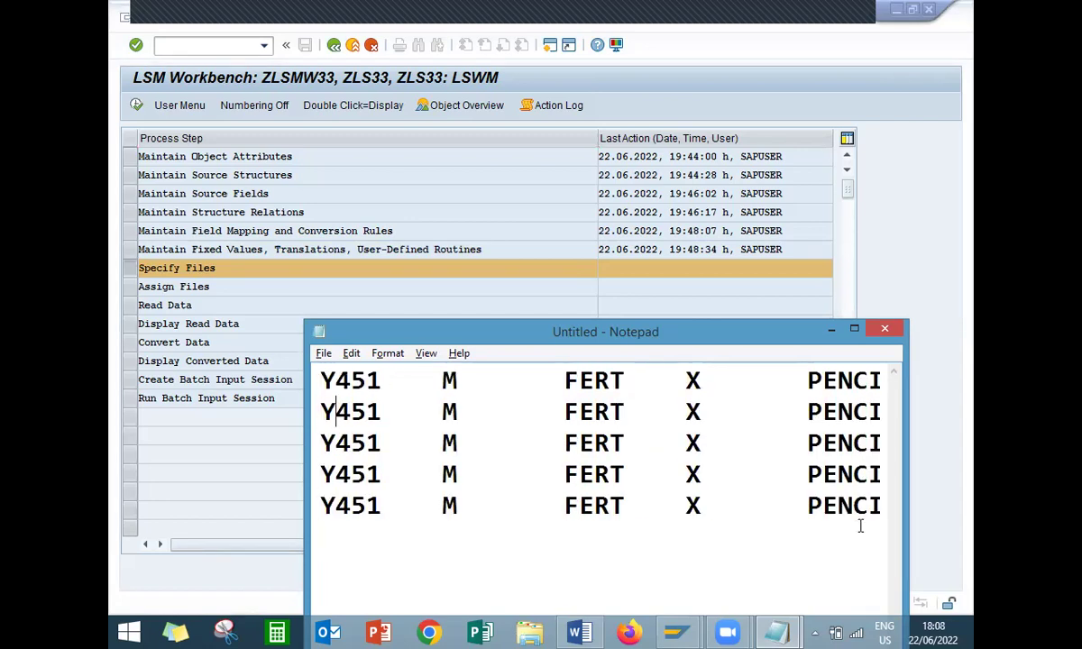
{"action": "key", "text": "Right"}
{"action": "key", "text": "BackSpace"}
{"action": "type", "text": "2"}
{"action": "key", "text": "Down"}
{"action": "key", "text": "BackSpace"}
{"action": "type", "text": "3"}
{"action": "key", "text": "Down"}
{"action": "key", "text": "BackSpace"}
{"action": "type", "text": "3"}
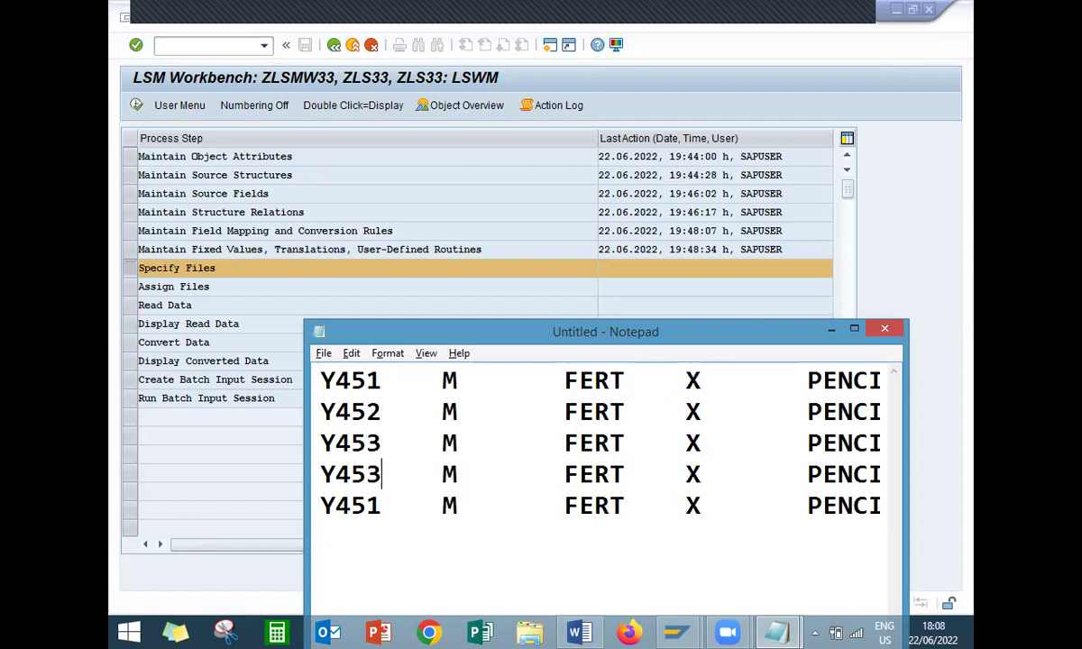
{"action": "key", "text": "BackSpace"}
{"action": "type", "text": "5"}
Replace the material description PENCIL in the second row with BAG
{"action": "left_click_drag", "start_coordinate": [771, 332], "coordinate": [692, 142]}
{"action": "left_click_drag", "start_coordinate": [587, 548], "coordinate": [760, 547]}
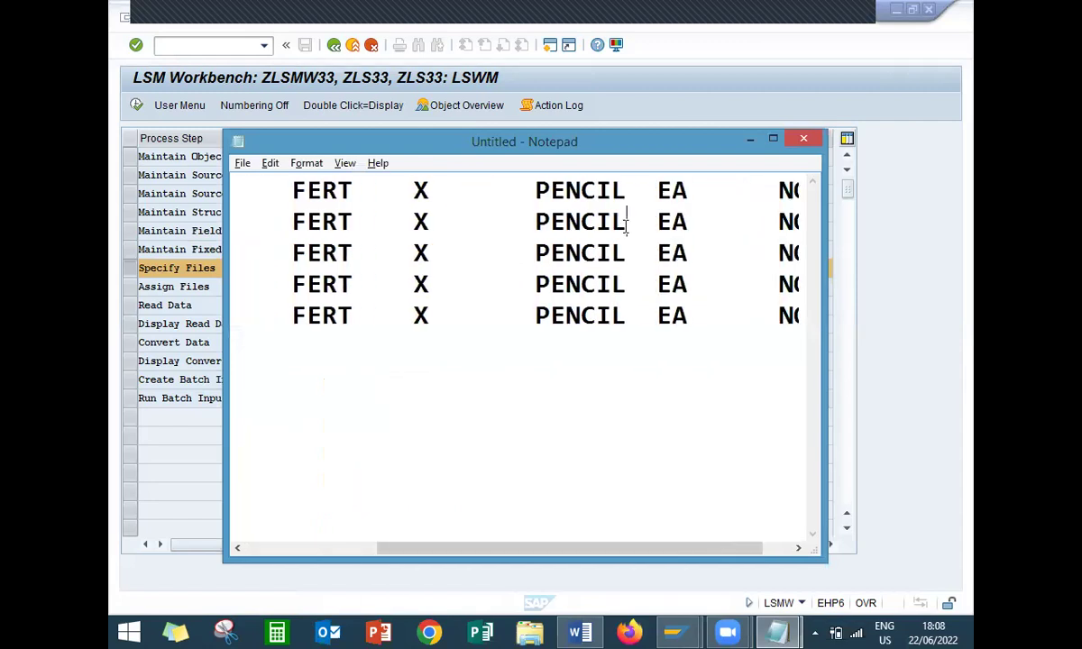
{"action": "left_click", "coordinate": [625, 225]}
{"action": "key", "text": "BackSpace"}
{"action": "key", "text": "BackSpace"}
{"action": "key", "text": "BackSpace"}
{"action": "key", "text": "BackSpace"}
{"action": "key", "text": "BackSpace"}
{"action": "key", "text": "BackSpace"}
{"action": "type", "text": "BAD"}
{"action": "key", "text": "BackSpace"}
{"action": "type", "text": "G"}
Replace the material description PENCIL in the third row with BOX
{"action": "key", "text": "Down"}
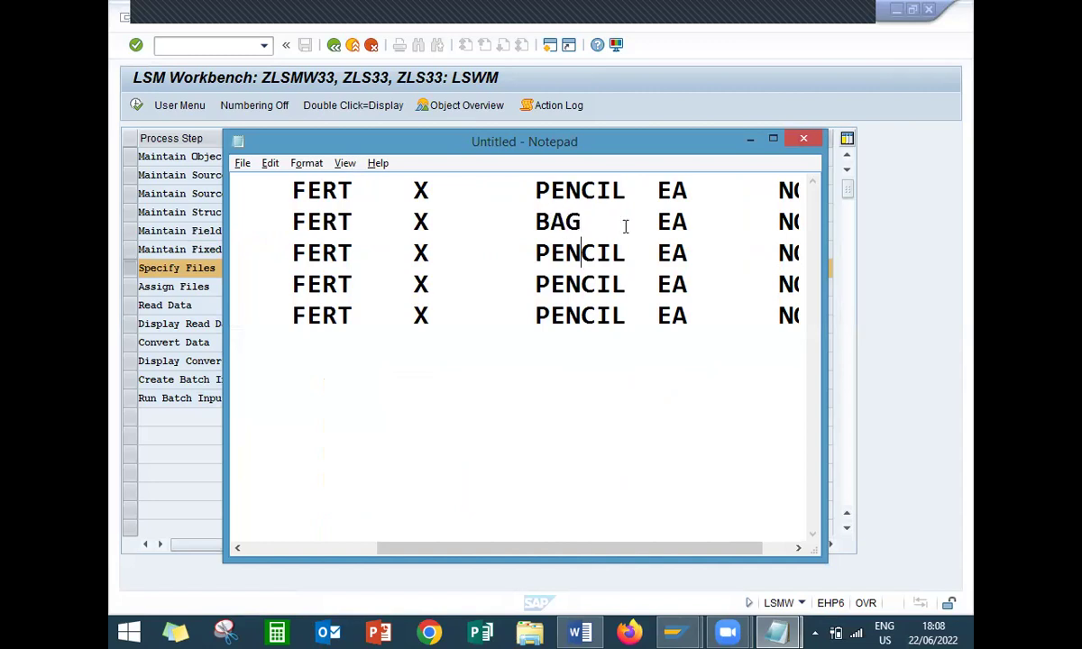
{"action": "key", "text": "Right"}
{"action": "key", "text": "Right"}
{"action": "key", "text": "BackSpace"}
{"action": "key", "text": "BackSpace"}
{"action": "key", "text": "BackSpace"}
{"action": "key", "text": "BackSpace"}
{"action": "key", "text": "BackSpace"}
{"action": "key", "text": "BackSpace"}
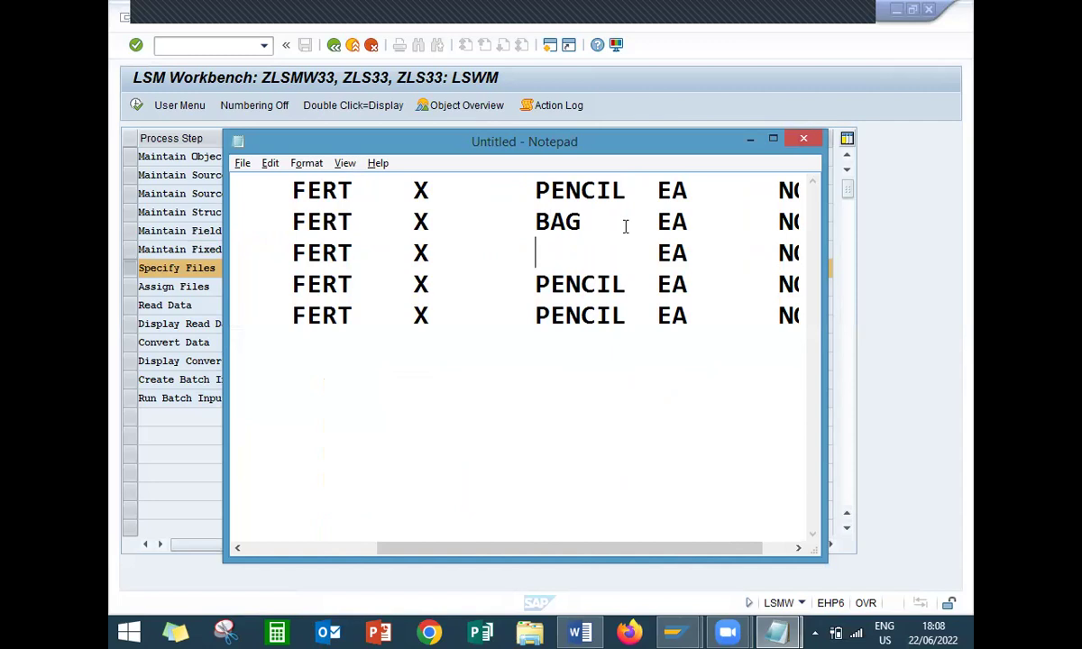
{"action": "type", "text": "BOX"}
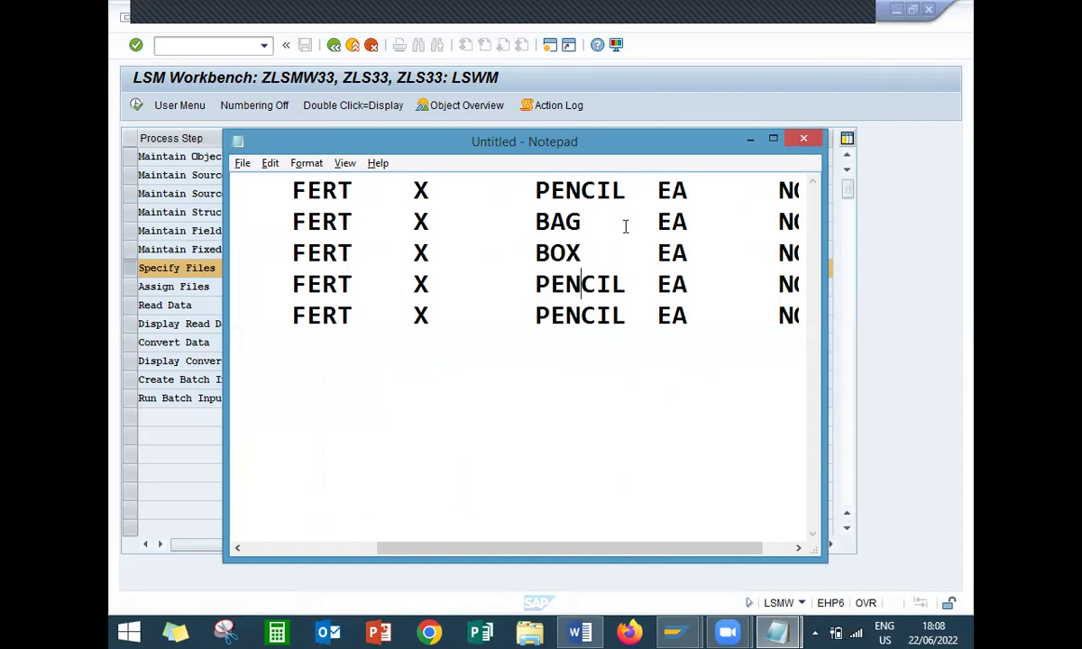
Replace the material description PENCIL in the fourth row with CAP
{"action": "key", "text": "Down"}
{"action": "key", "text": "Right"}
{"action": "key", "text": "Right"}
{"action": "key", "text": "Right"}
{"action": "key", "text": "BackSpace"}
{"action": "key", "text": "BackSpace"}
{"action": "key", "text": "BackSpace"}
{"action": "key", "text": "BackSpace"}
{"action": "key", "text": "BackSpace"}
{"action": "key", "text": "BackSpace"}
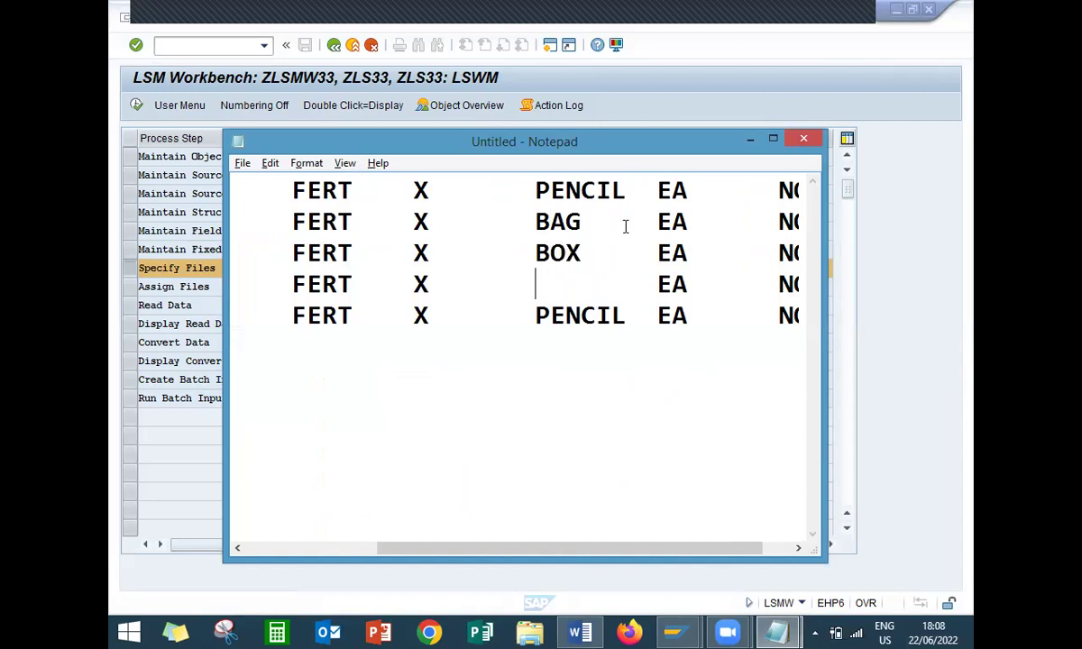
{"action": "type", "text": "CAP"}
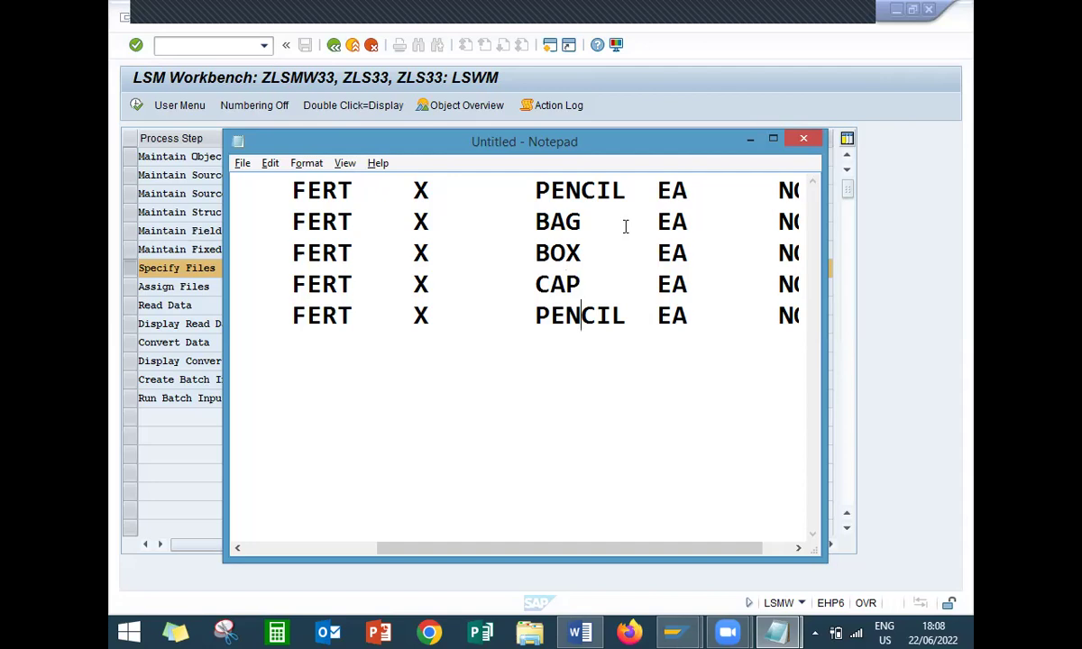
Replace the material description PENCIL in the fifth row with PURSE
{"action": "key", "text": "BackSpace"}
{"action": "key", "text": "BackSpace"}
{"action": "key", "text": "BackSpace"}
{"action": "key", "text": "BackSpace"}
{"action": "key", "text": "BackSpace"}
{"action": "key", "text": "BackSpace"}
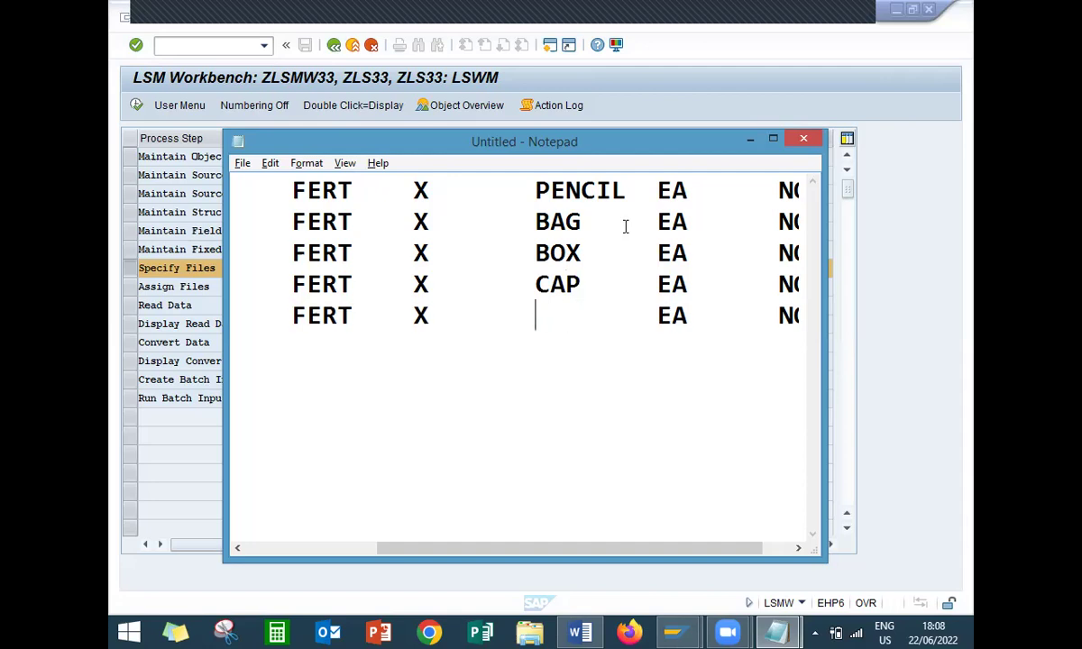
{"action": "type", "text": "PURSE"}
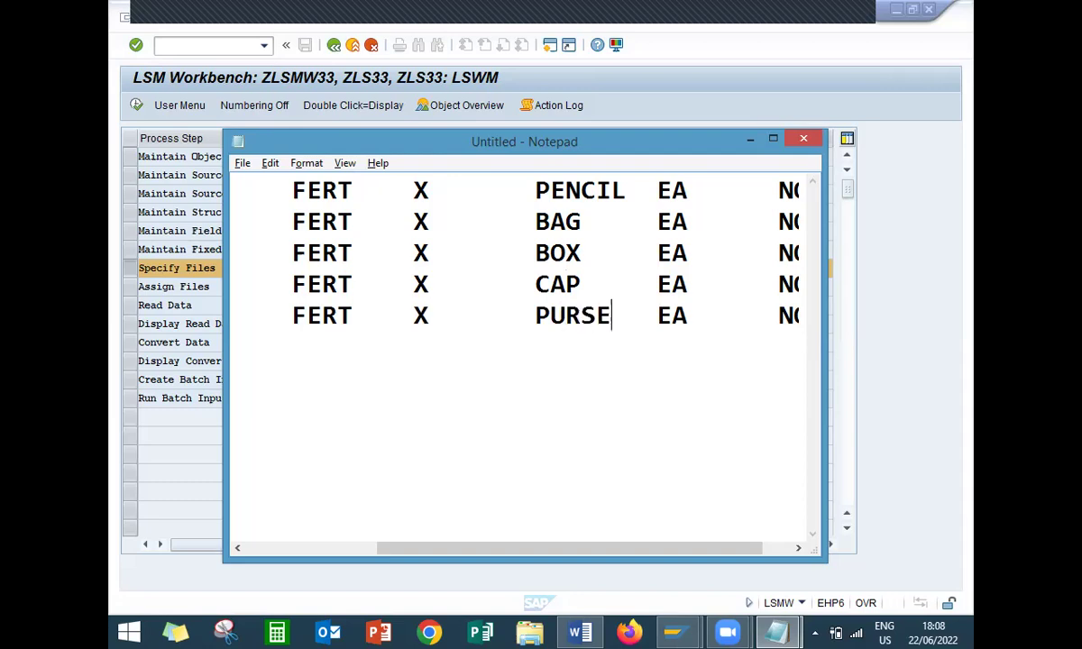
Save the data file on the Desktop as LSMW_23 and return to the LSMW process steps in SAP
{"action": "key", "text": "ctrl+s"}
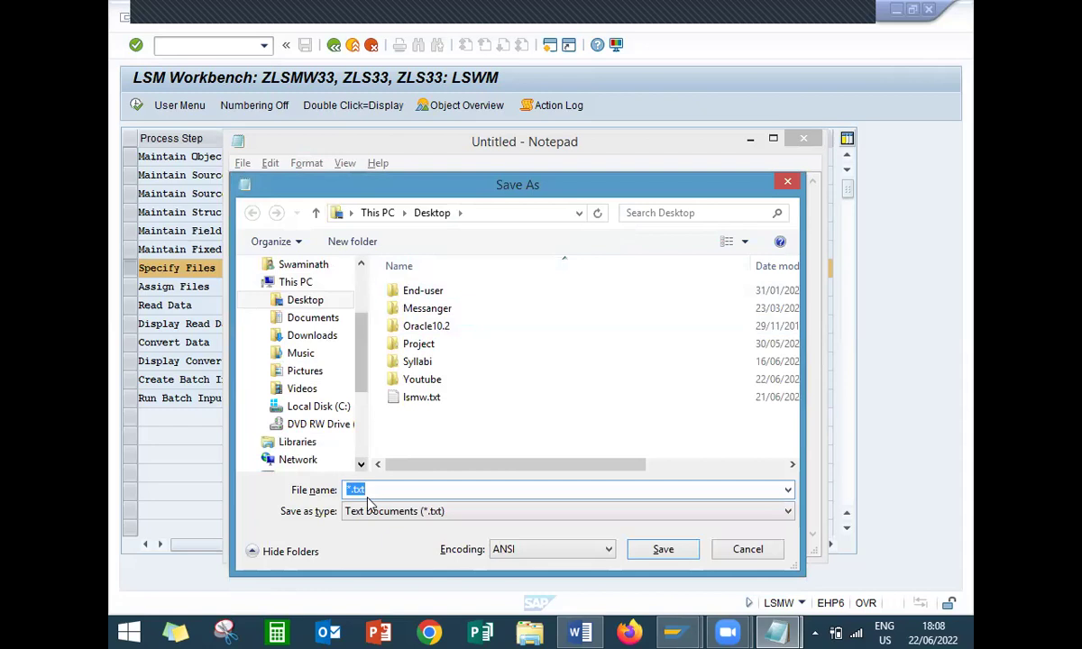
{"action": "type", "text": "lSMW"}
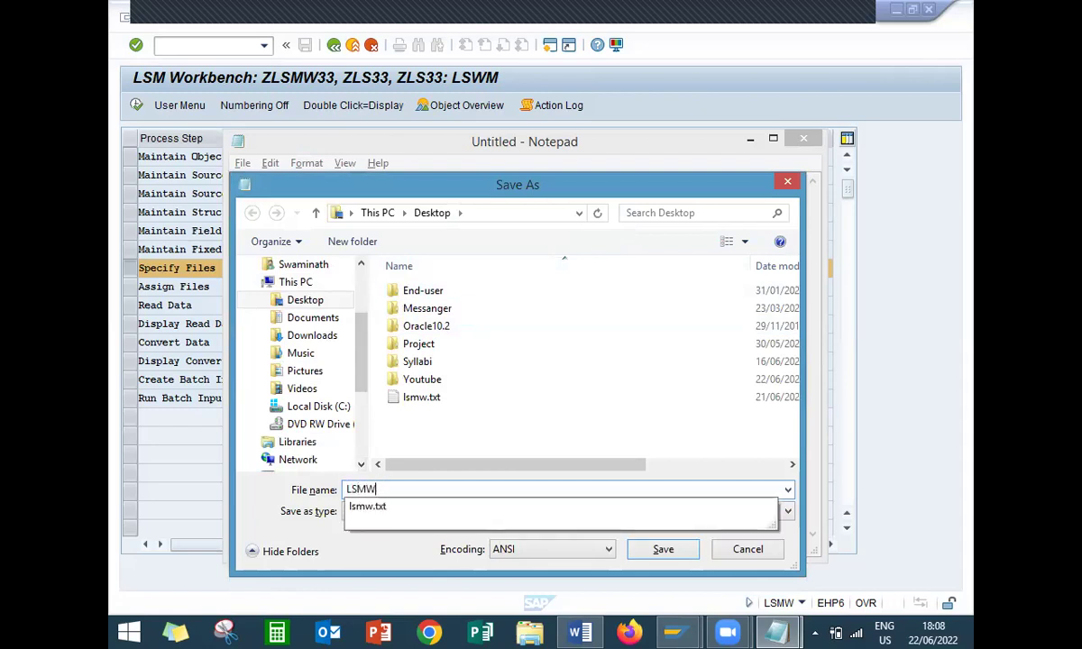
{"action": "type", "text": "_23"}
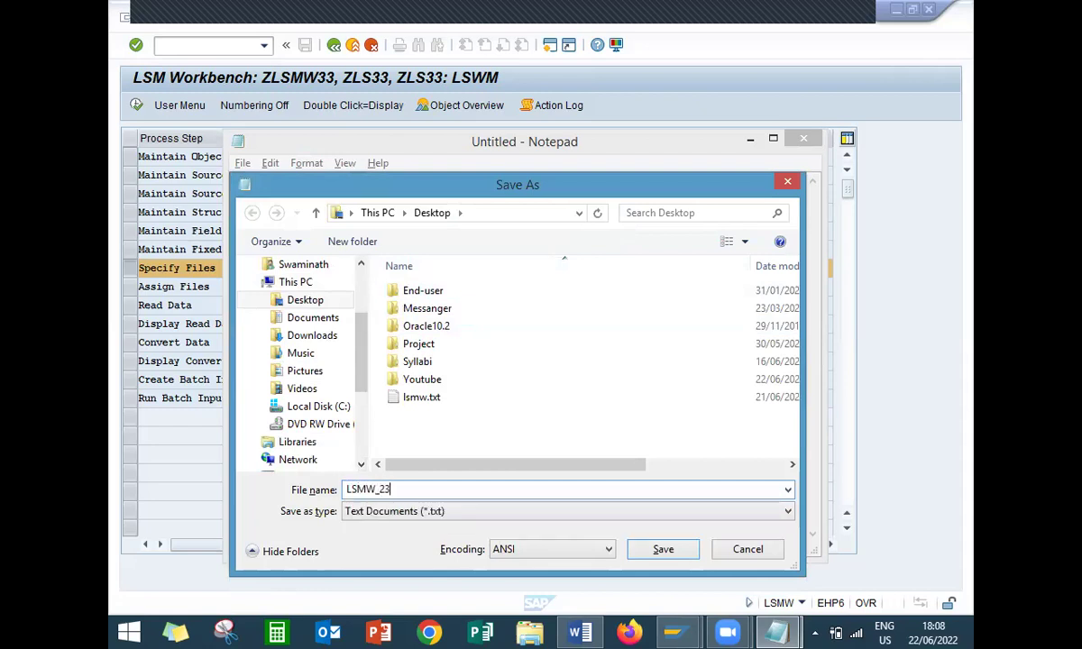
{"action": "left_click", "coordinate": [665, 550]}
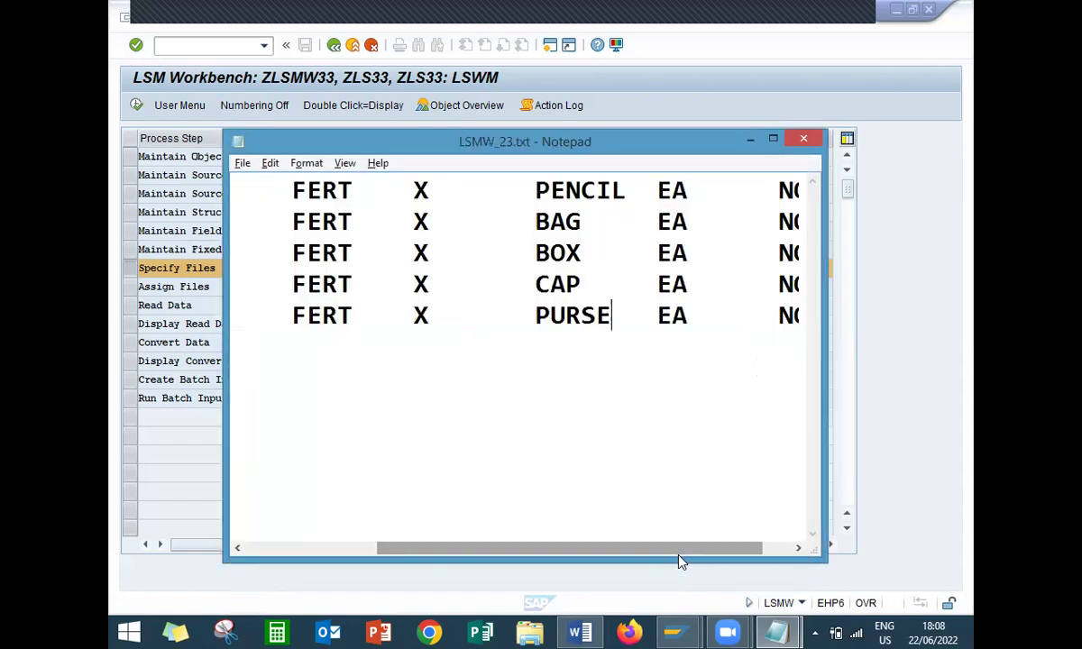
{"action": "left_click", "coordinate": [747, 138]}
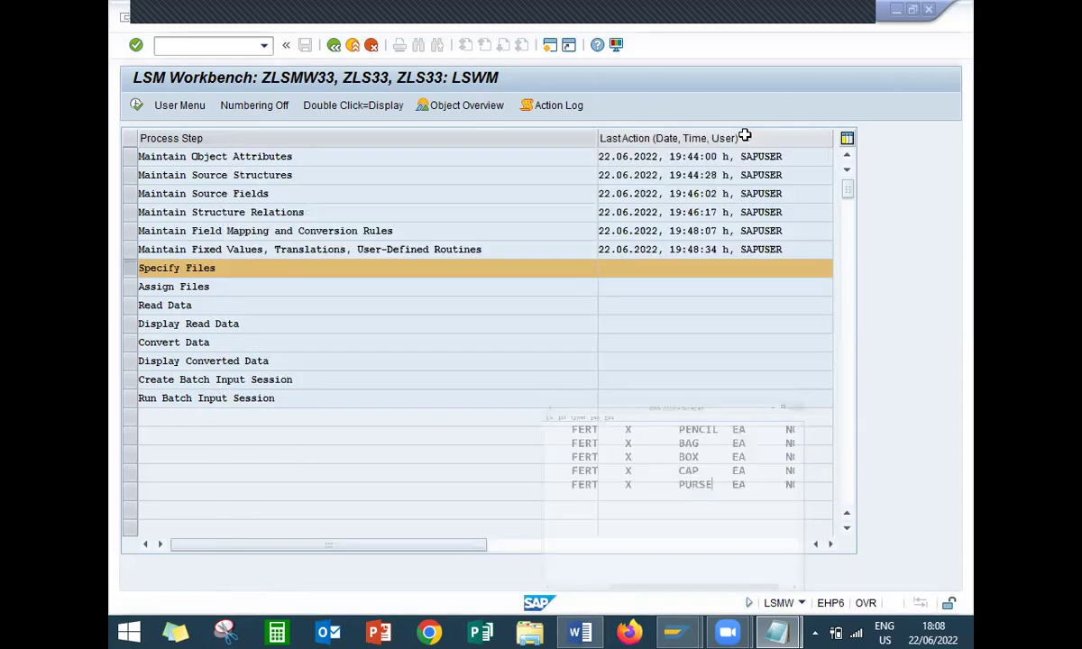
Open Specify Files in change mode and add LSMW_23.txt from the Desktop as the legacy data file on the PC
{"action": "left_click", "coordinate": [138, 106]}
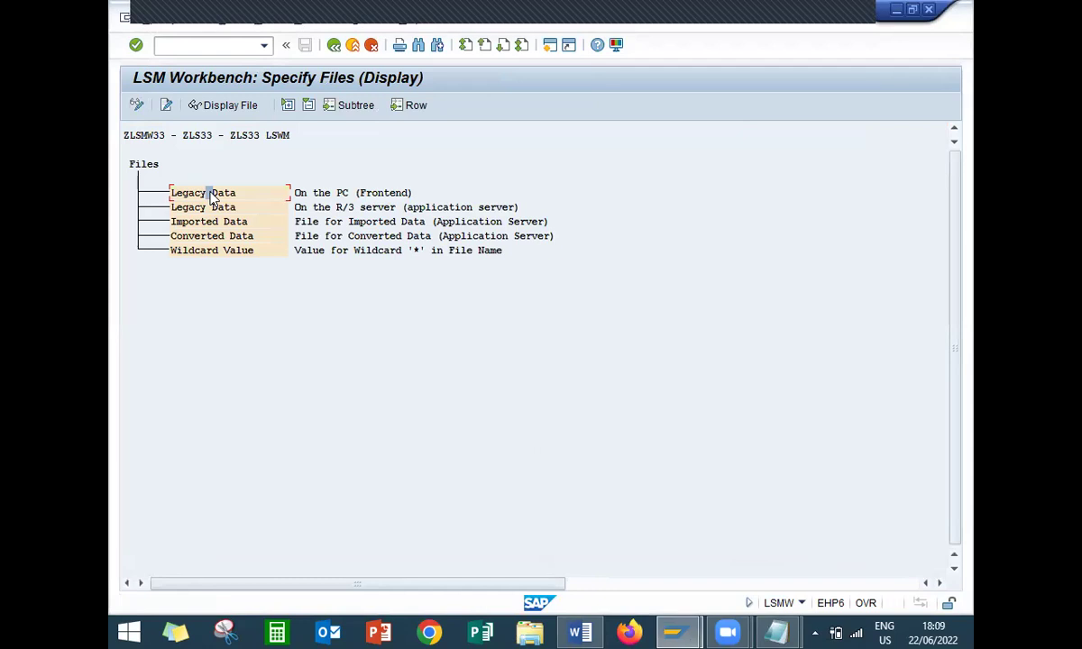
{"action": "left_click", "coordinate": [138, 106]}
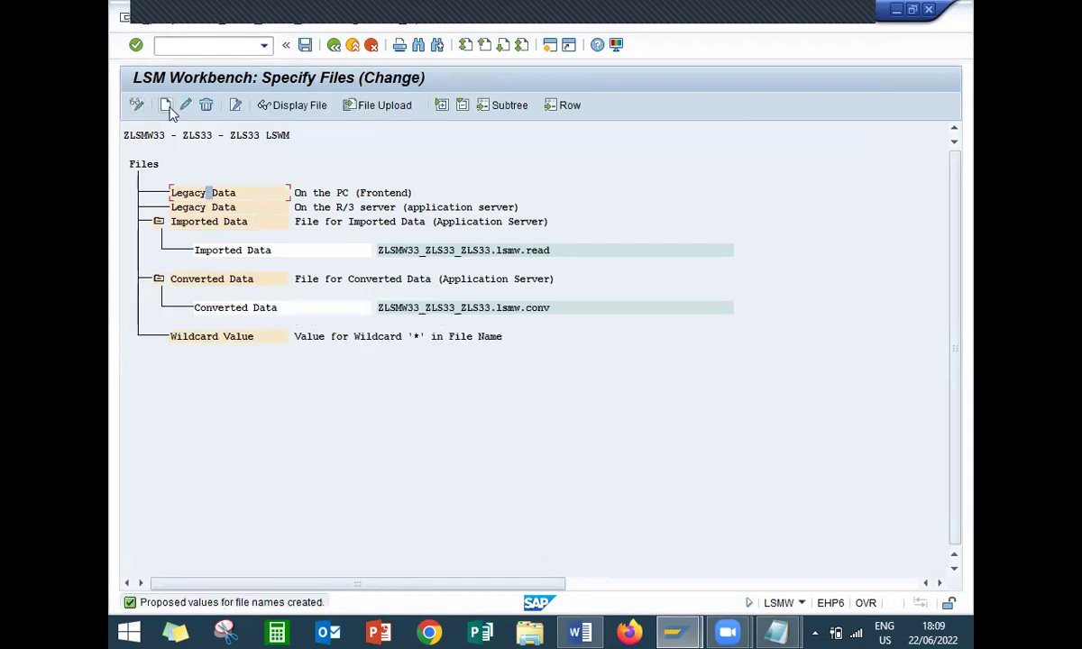
{"action": "left_click", "coordinate": [167, 106]}
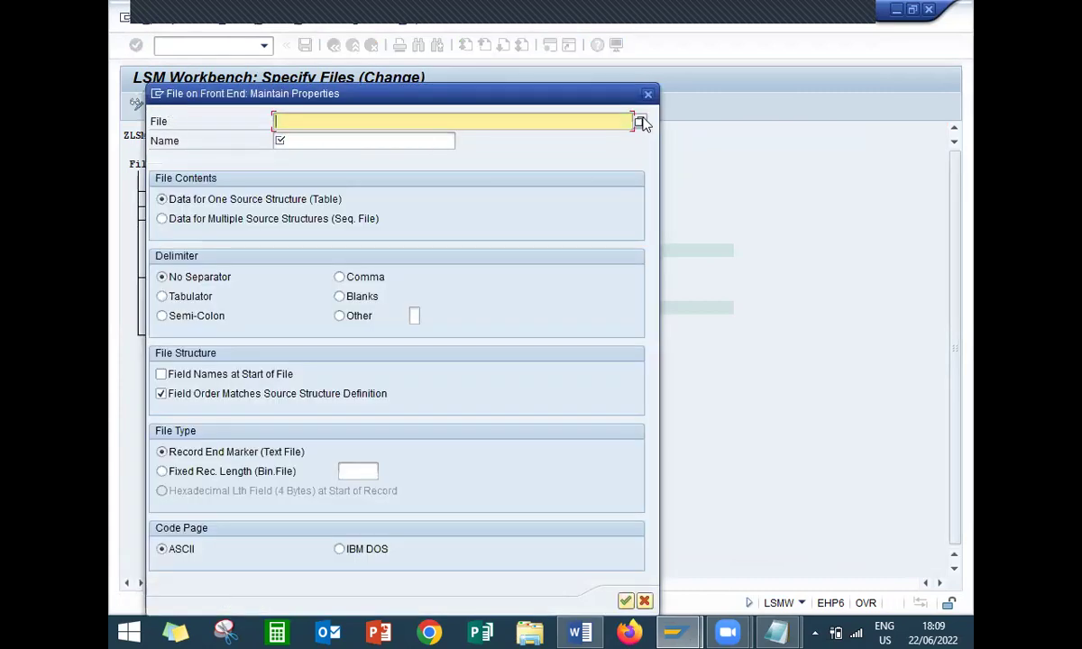
{"action": "left_click", "coordinate": [639, 123]}
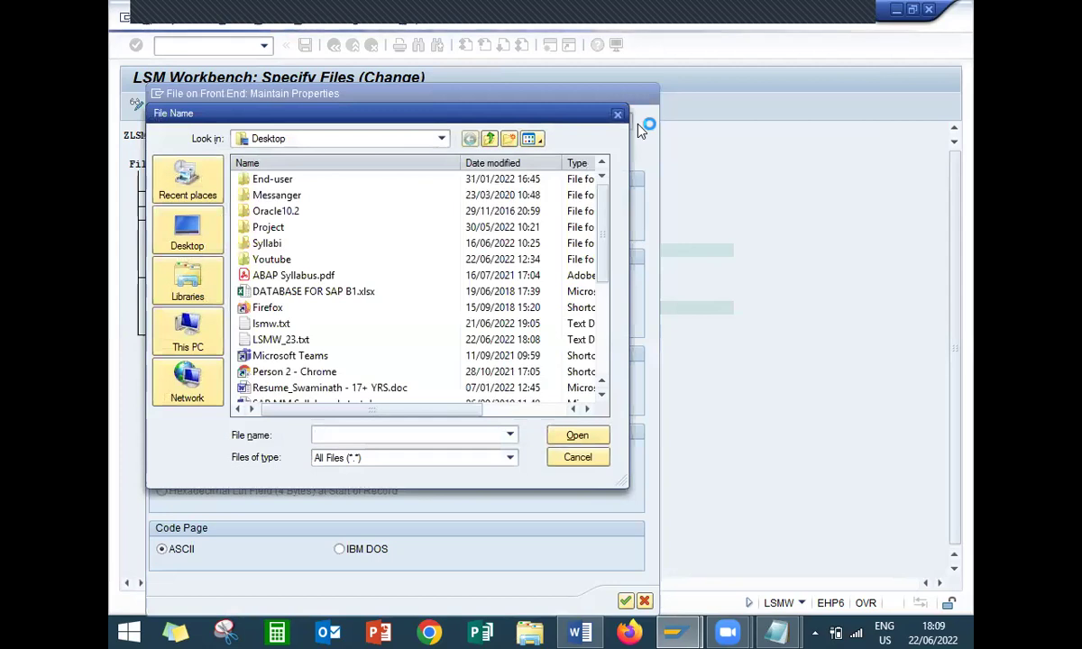
{"action": "scroll", "coordinate": [600, 325], "scroll_direction": "down", "scroll_amount": 3}
{"action": "scroll", "coordinate": [600, 324], "scroll_direction": "down", "scroll_amount": 2}
{"action": "scroll", "coordinate": [606, 307], "scroll_direction": "up", "scroll_amount": 1}
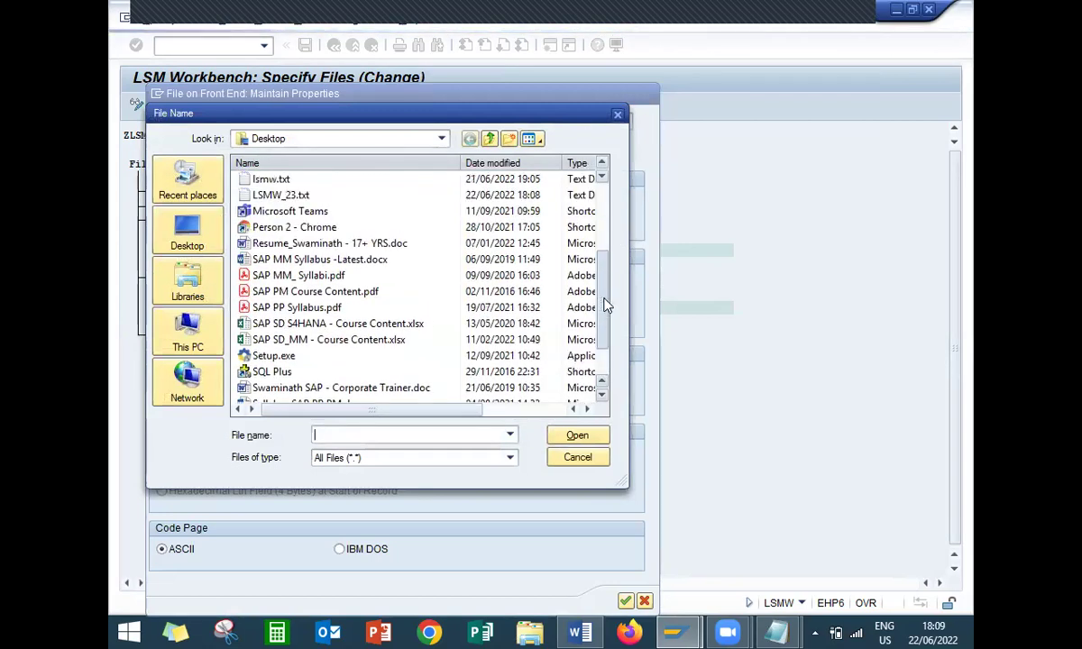
{"action": "scroll", "coordinate": [604, 305], "scroll_direction": "up", "scroll_amount": 1}
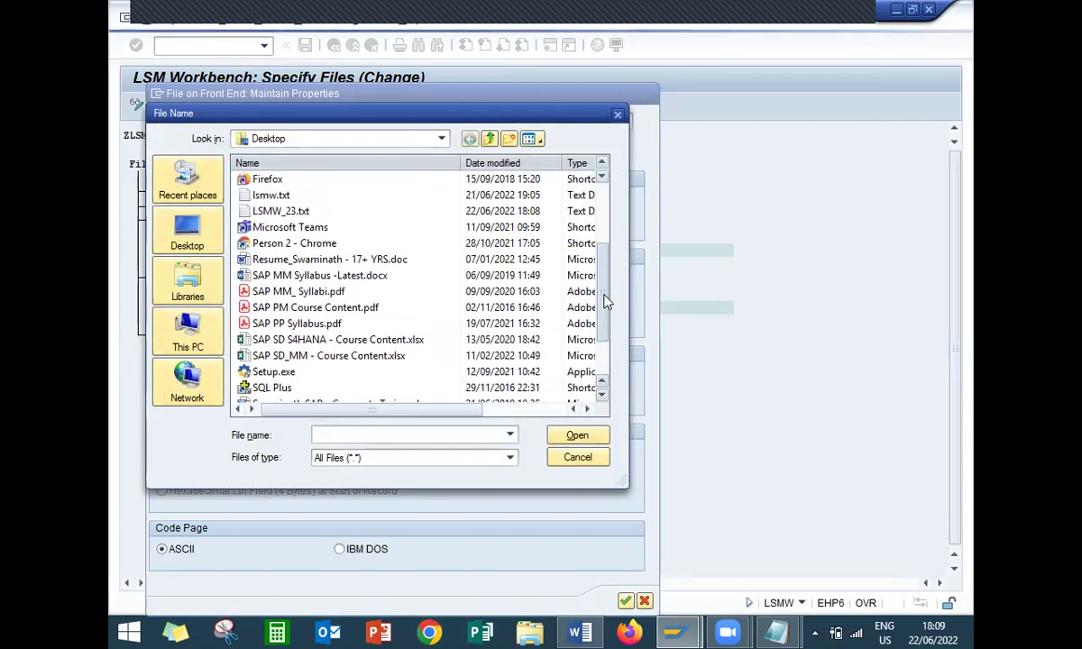
{"action": "double_click", "coordinate": [271, 211]}
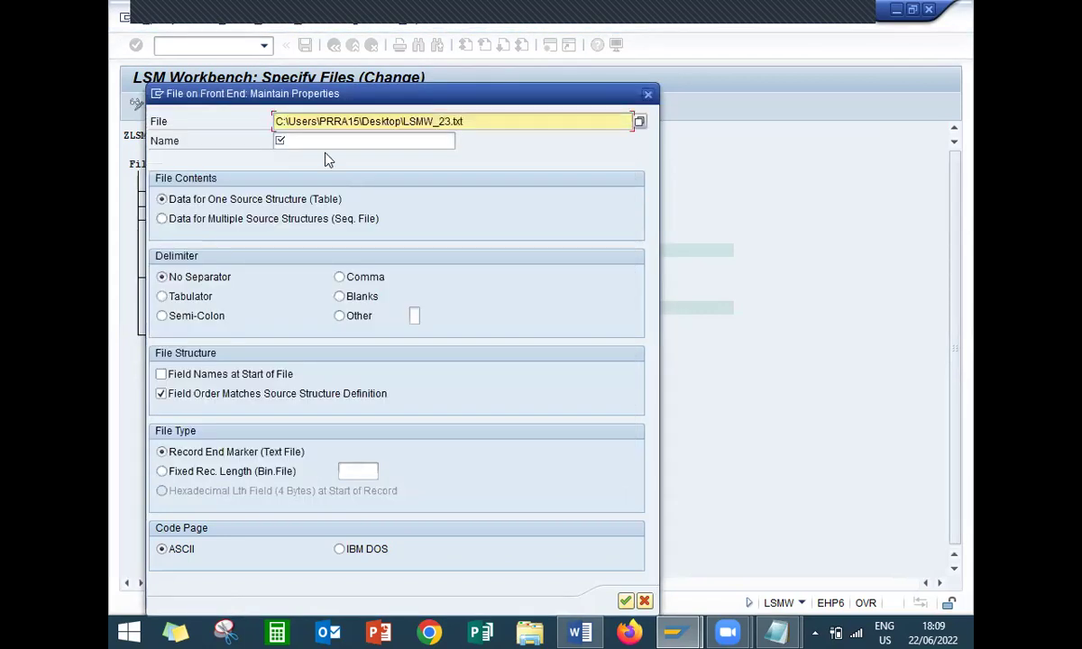
Name the legacy data file LSMW LEARN2WIN and set its delimiter to Tabulator
{"action": "left_click", "coordinate": [335, 145]}
{"action": "type", "text": "LS"}
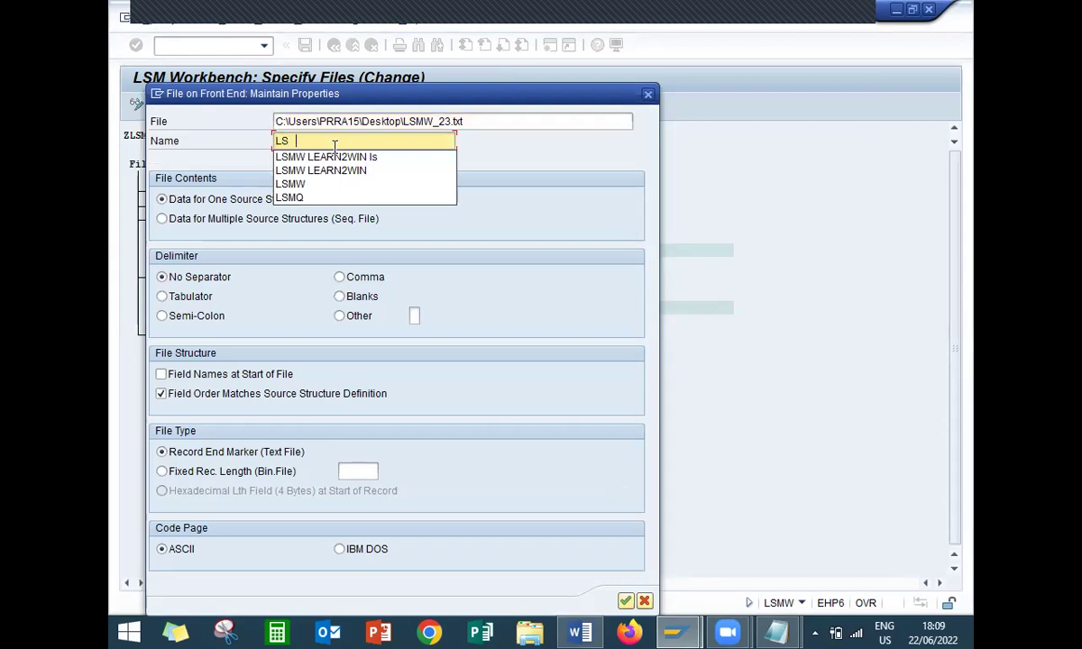
{"action": "type", "text": "M"}
{"action": "key", "text": "Down"}
{"action": "key", "text": "Return"}
{"action": "key", "text": "BackSpace"}
{"action": "key", "text": "BackSpace"}
{"action": "key", "text": "BackSpace"}
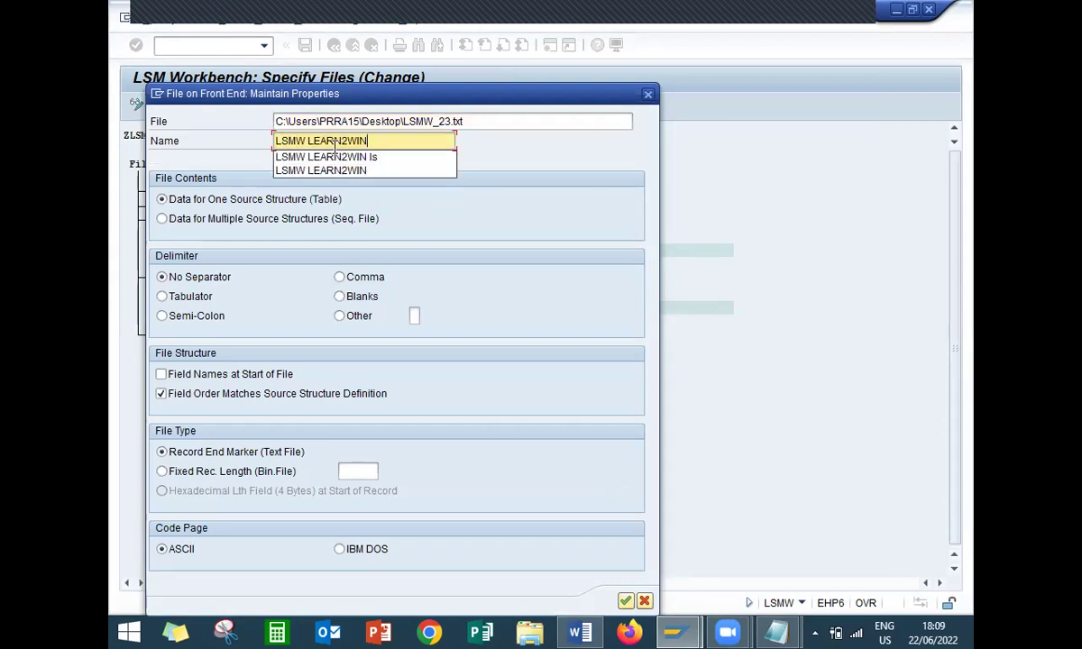
{"action": "left_click", "coordinate": [556, 175]}
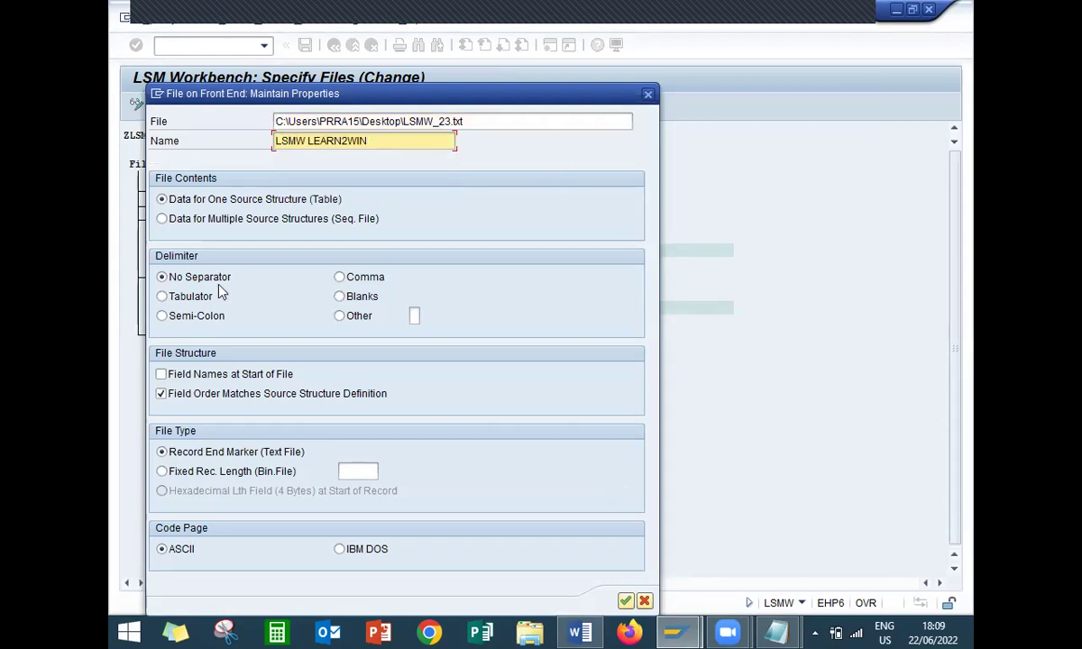
{"action": "left_click", "coordinate": [160, 298]}
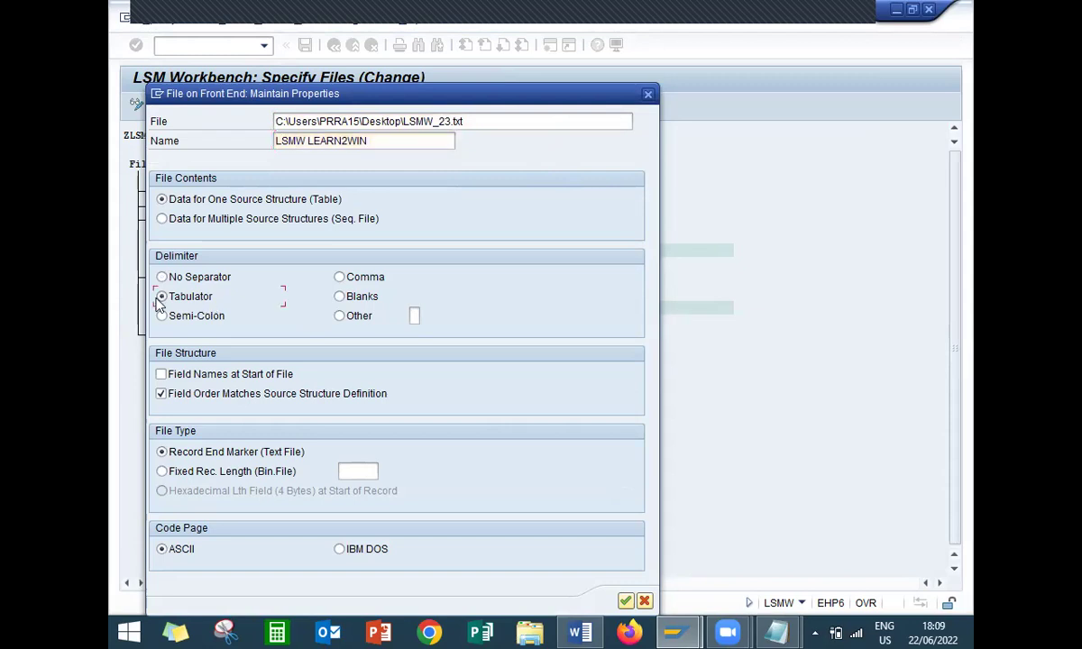
Switch to Notepad and examine how the columns in LSMW_23.txt are separated, then return to the file properties in SAP
{"action": "left_click", "coordinate": [780, 631]}
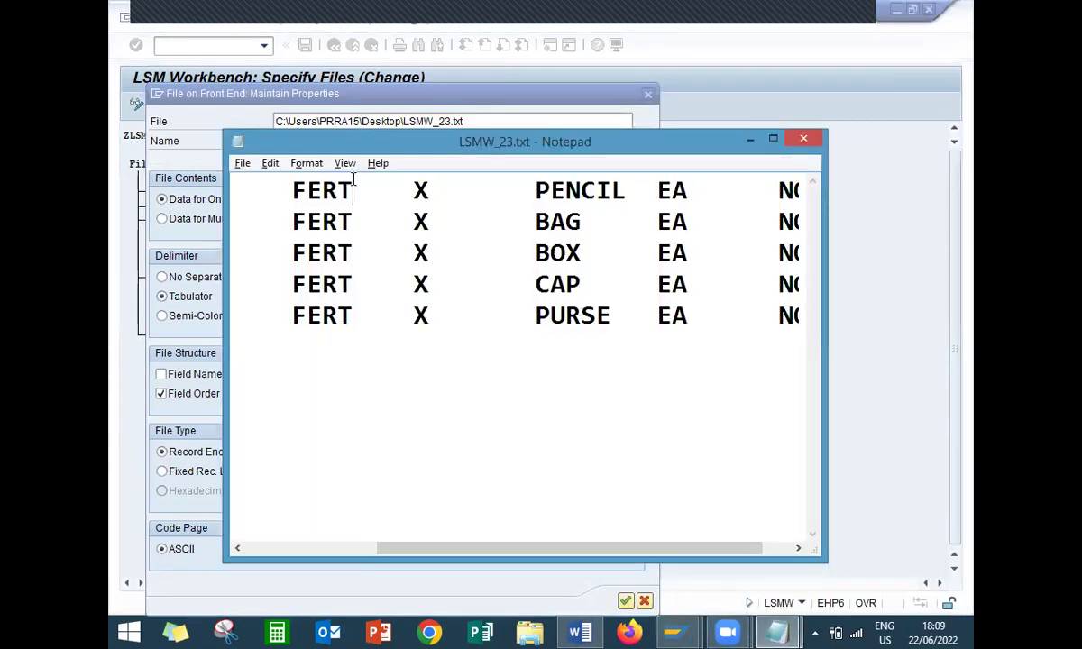
{"action": "key", "text": "Left"}
{"action": "key", "text": "Left"}
{"action": "key", "text": "Left"}
{"action": "key", "text": "Home"}
{"action": "key", "text": "Right"}
{"action": "key", "text": "Right"}
{"action": "key", "text": "Right"}
{"action": "key", "text": "Right"}
{"action": "key", "text": "Right"}
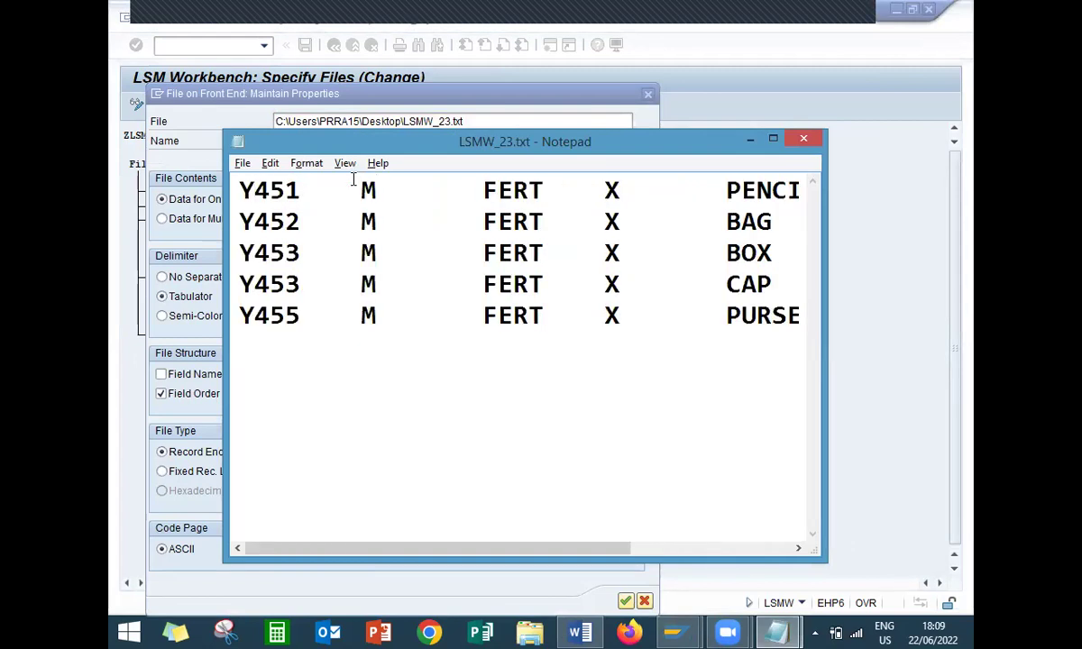
{"action": "left_click", "coordinate": [751, 141]}
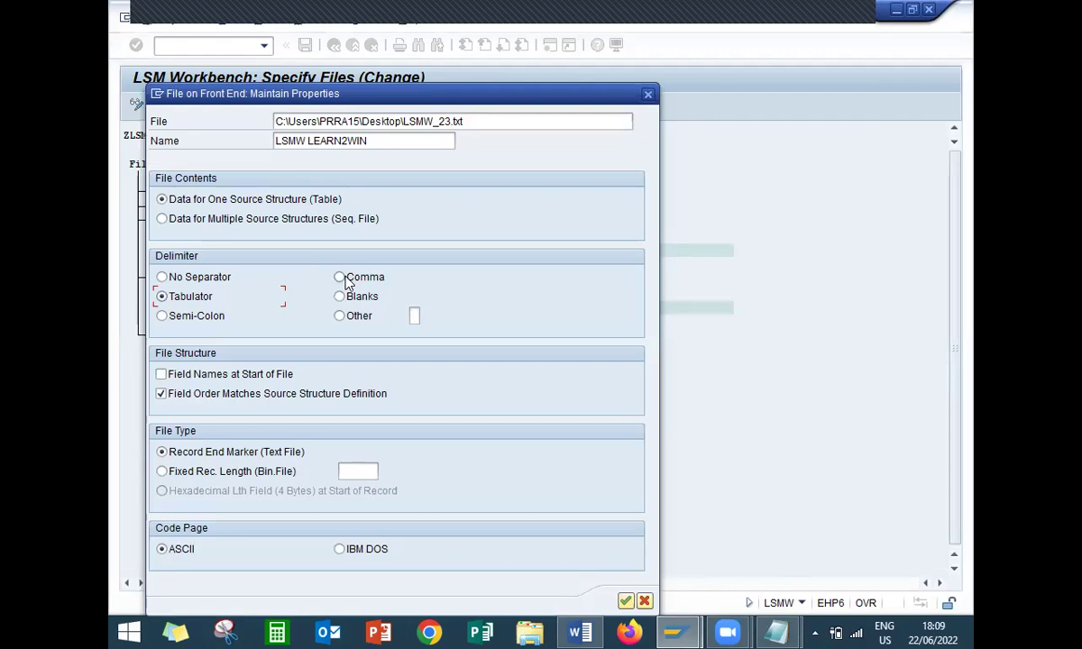
Confirm the legacy file properties, save the file specification and return to the process steps
{"action": "left_click", "coordinate": [625, 602]}
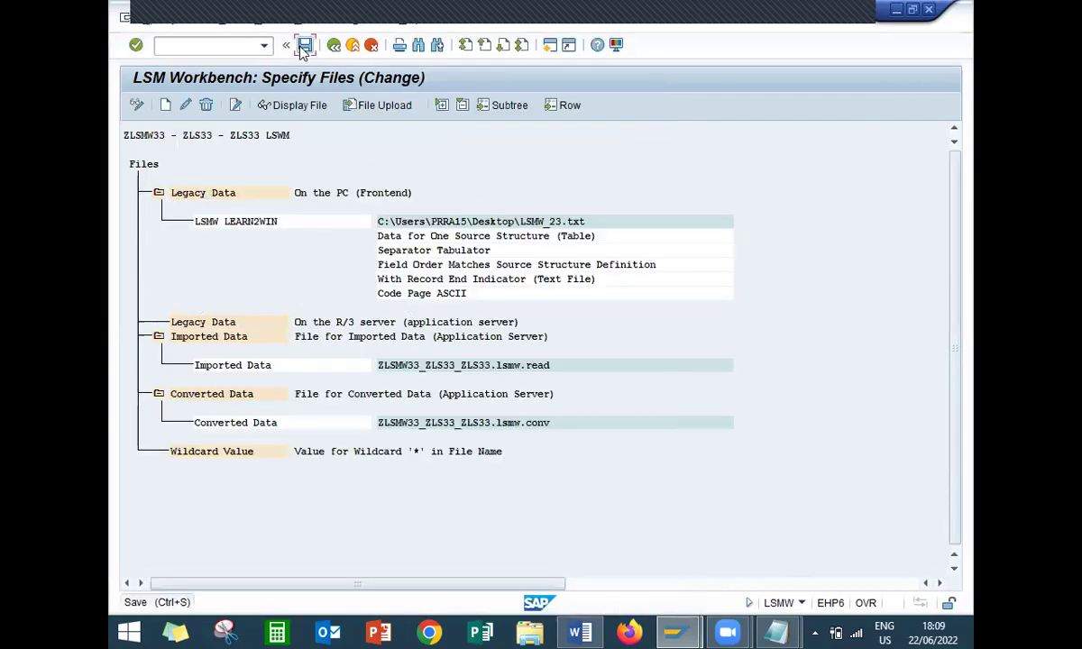
{"action": "left_click", "coordinate": [338, 50]}
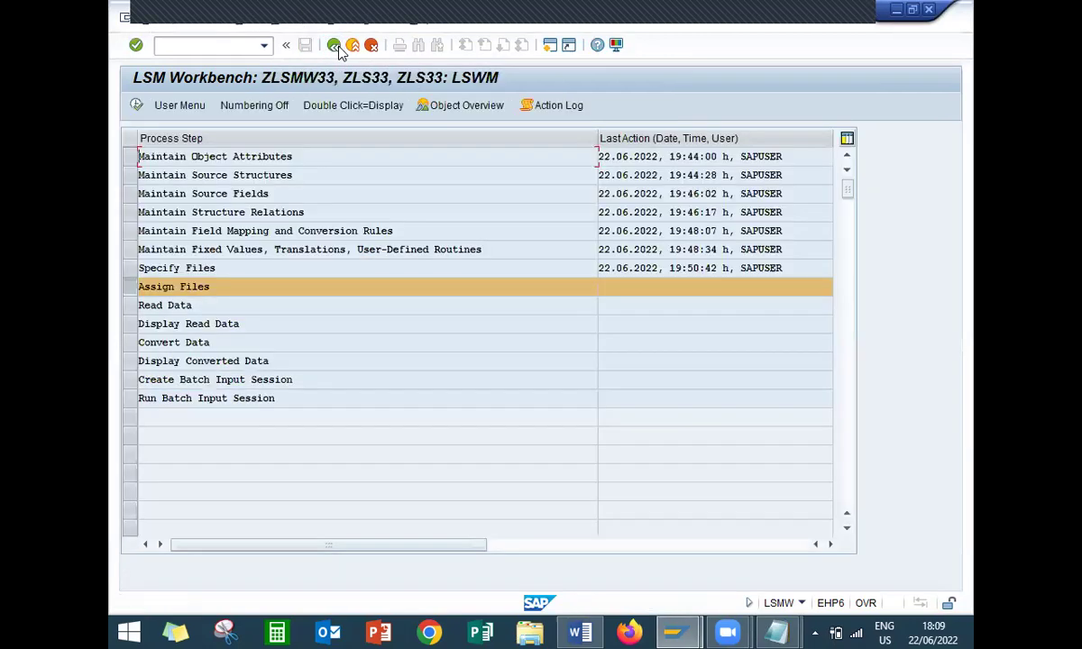
Open Assign Files in change mode, try to create a file assignment for source structure ZSORCESTRCT, and save
{"action": "left_click", "coordinate": [137, 105]}
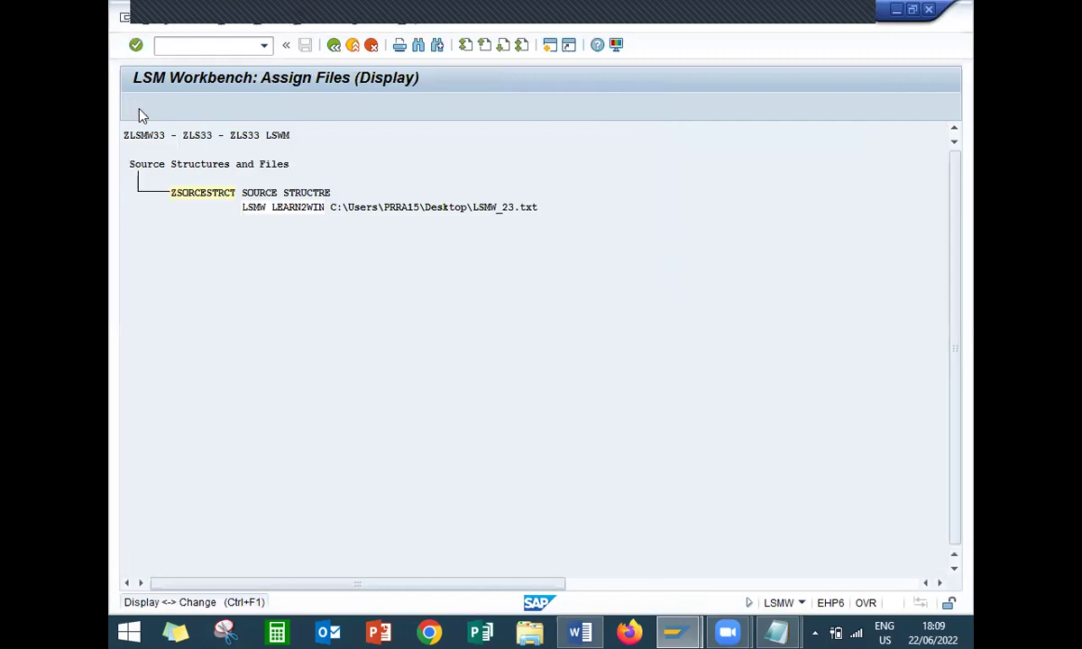
{"action": "left_click", "coordinate": [137, 106]}
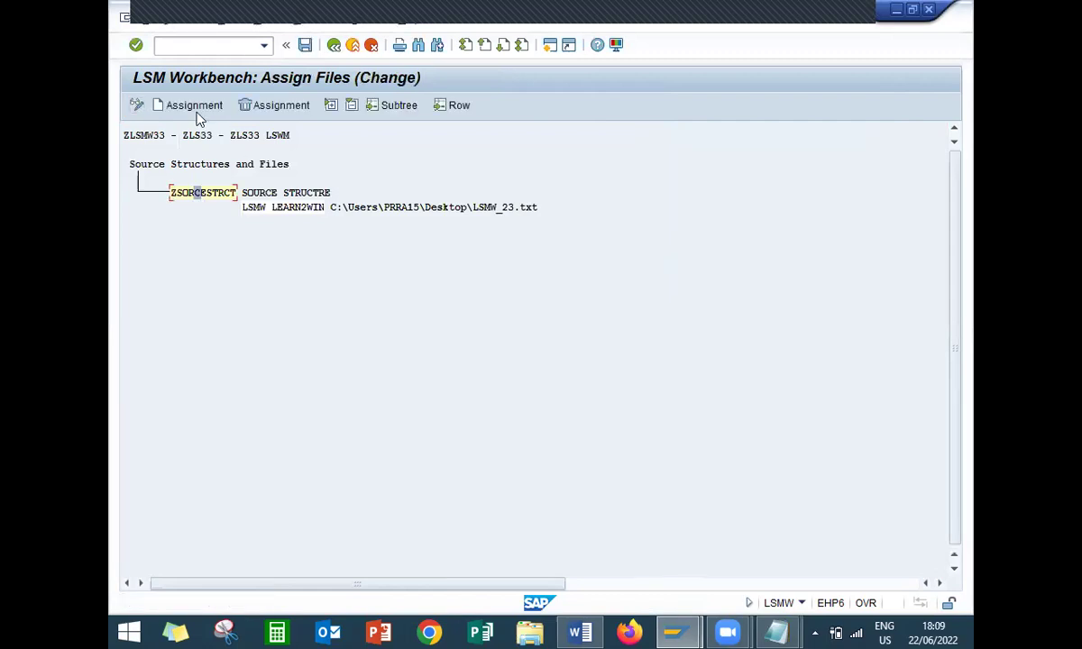
{"action": "left_click", "coordinate": [192, 105]}
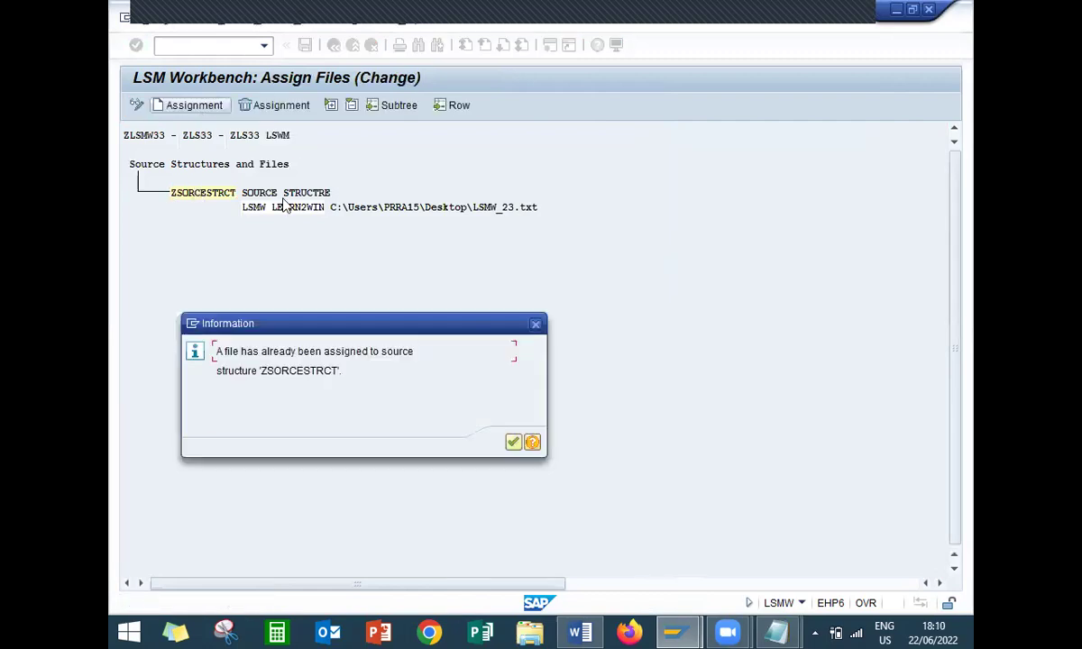
{"action": "left_click", "coordinate": [513, 442]}
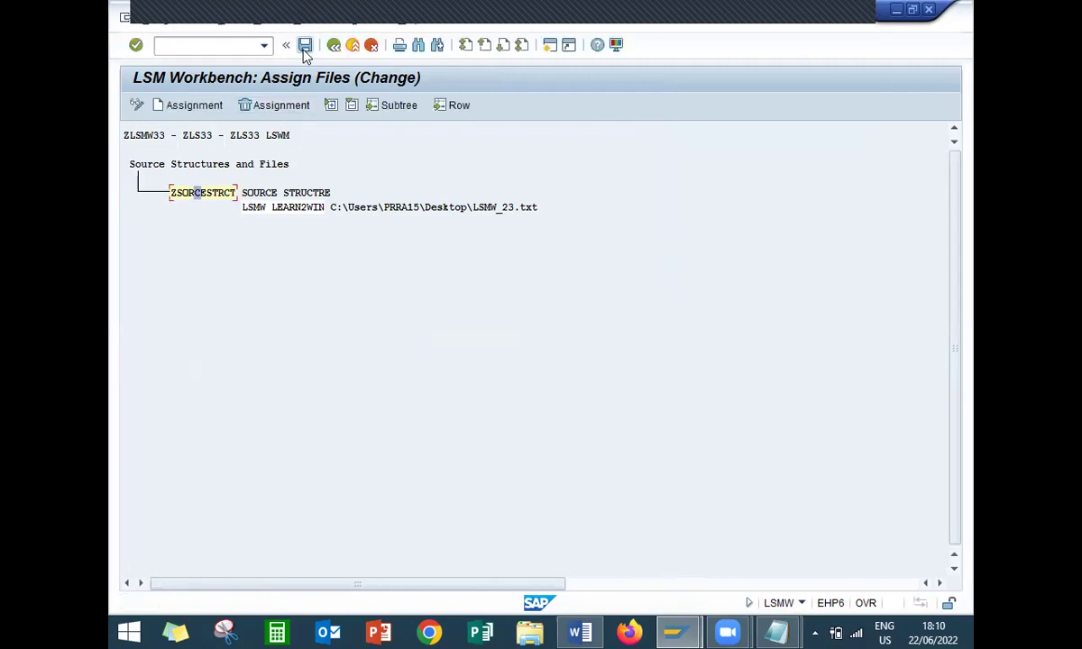
{"action": "left_click", "coordinate": [334, 50]}
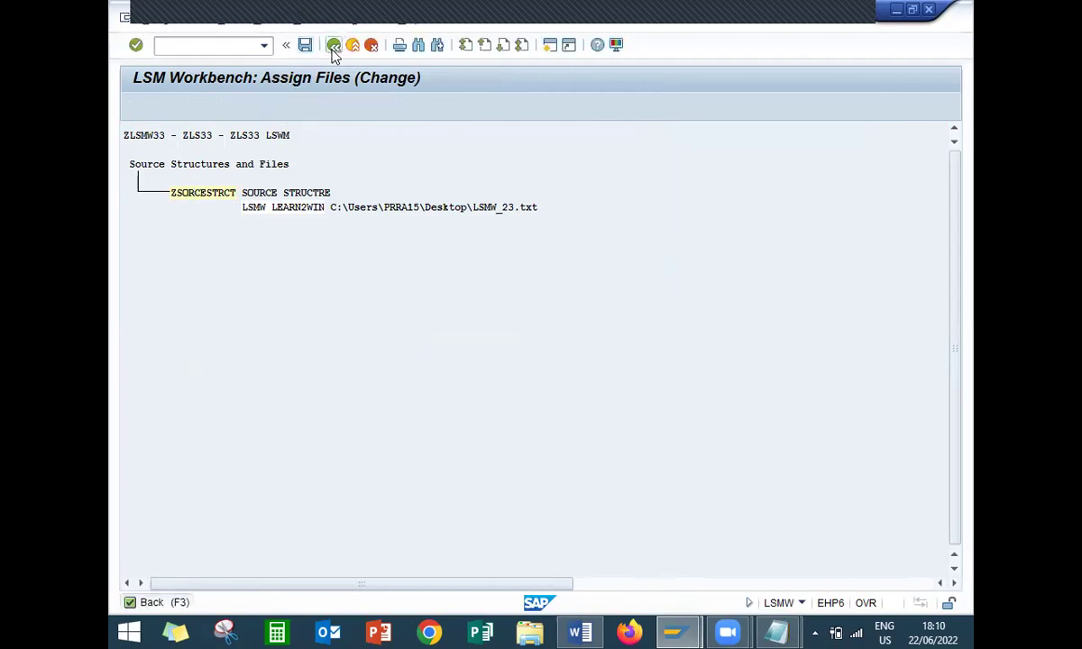
Run Read Data for all transactions, allowing SAP access to LSMW_23.txt and remembering that decision
{"action": "left_click", "coordinate": [135, 106]}
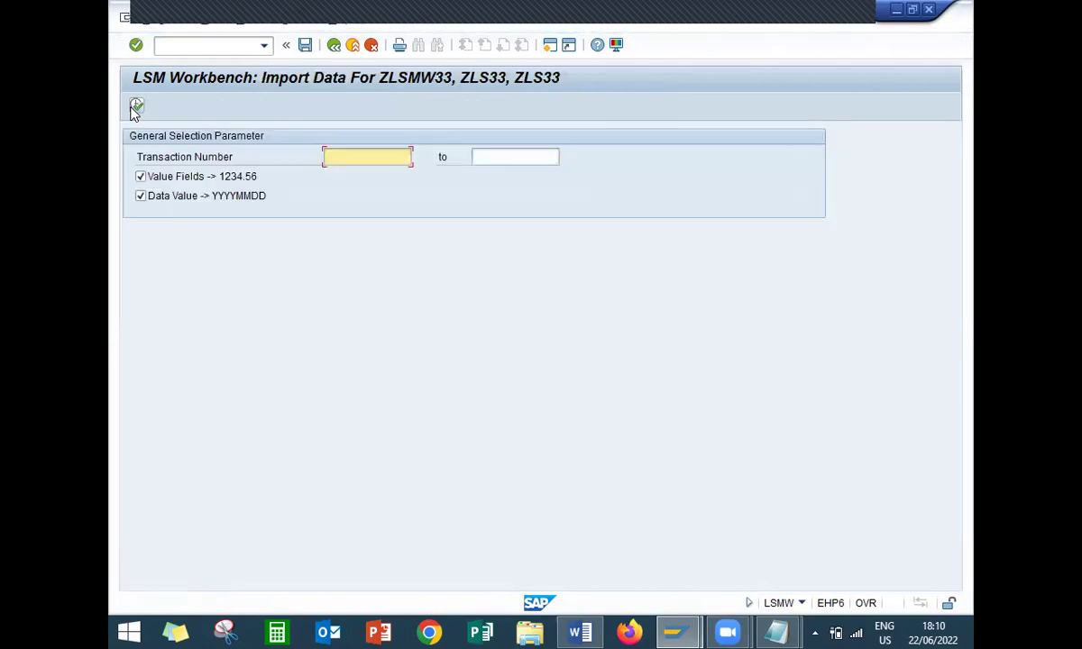
{"action": "left_click", "coordinate": [135, 107]}
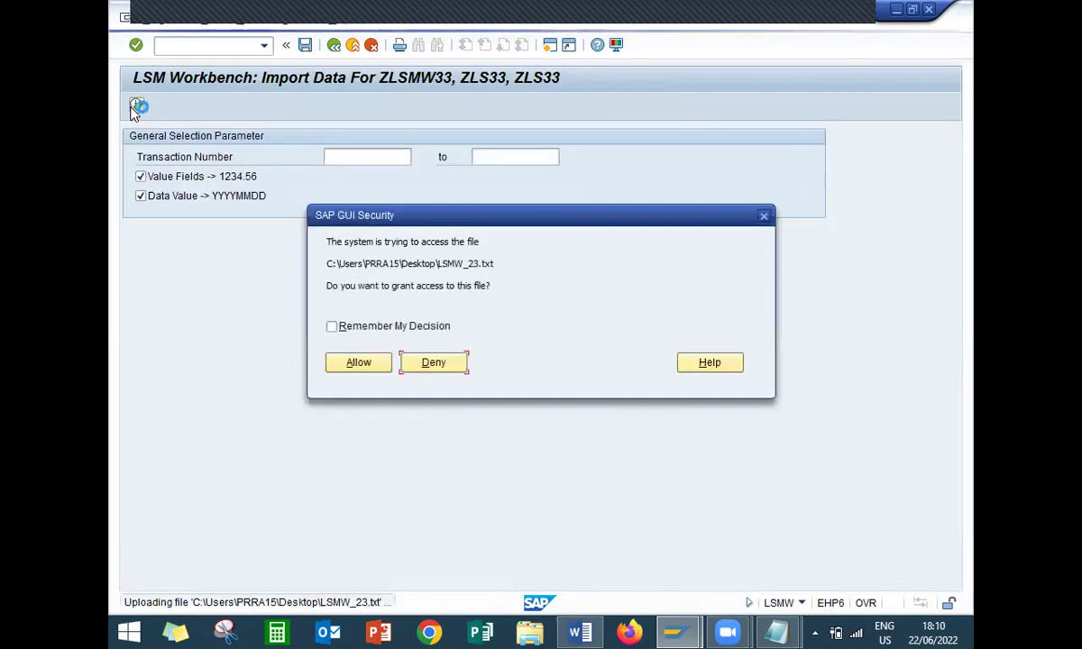
{"action": "left_click", "coordinate": [332, 326]}
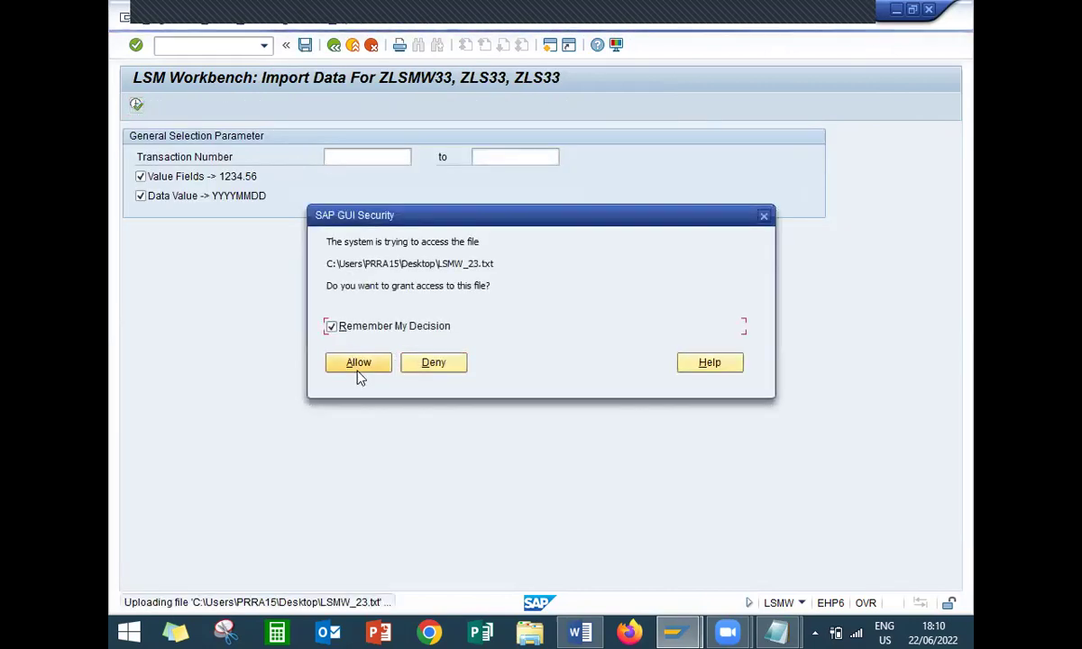
{"action": "left_click", "coordinate": [358, 366]}
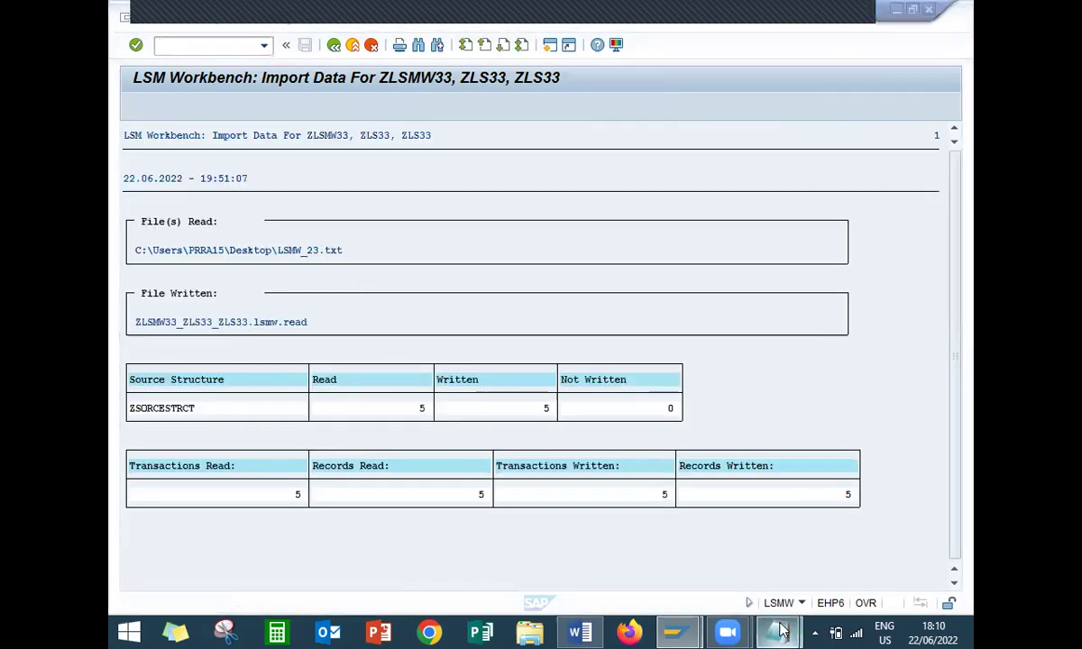
Switch to Notepad to check the records in LSMW_23.txt against the import results, and return to the SAP process steps
{"action": "mouse_move", "coordinate": [776, 632]}
{"action": "left_click", "coordinate": [843, 573]}
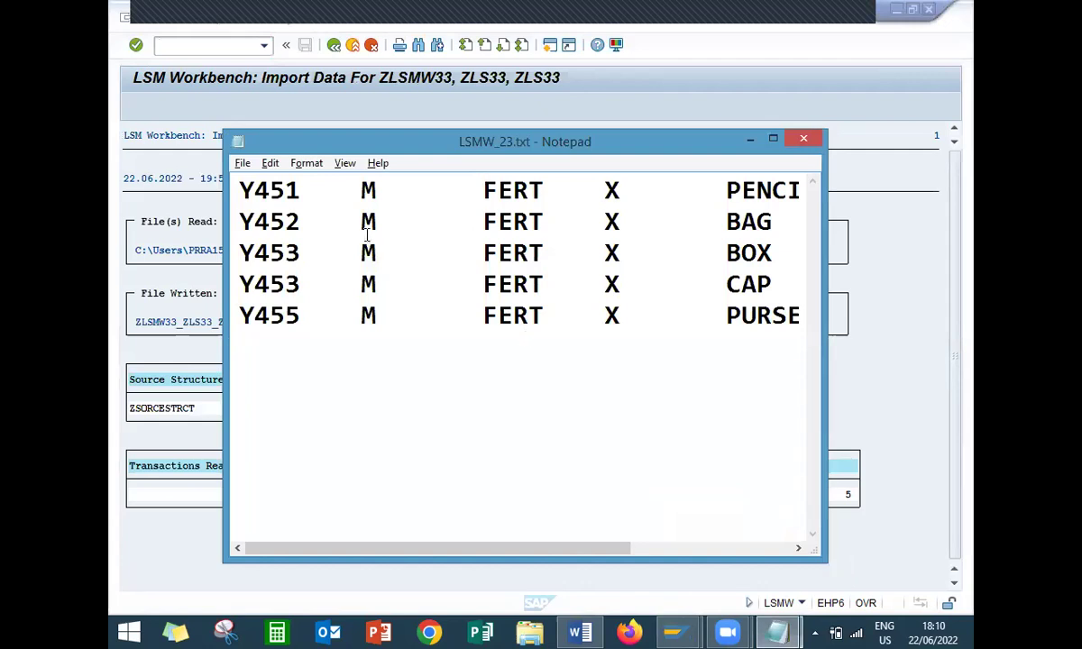
{"action": "left_click", "coordinate": [751, 141]}
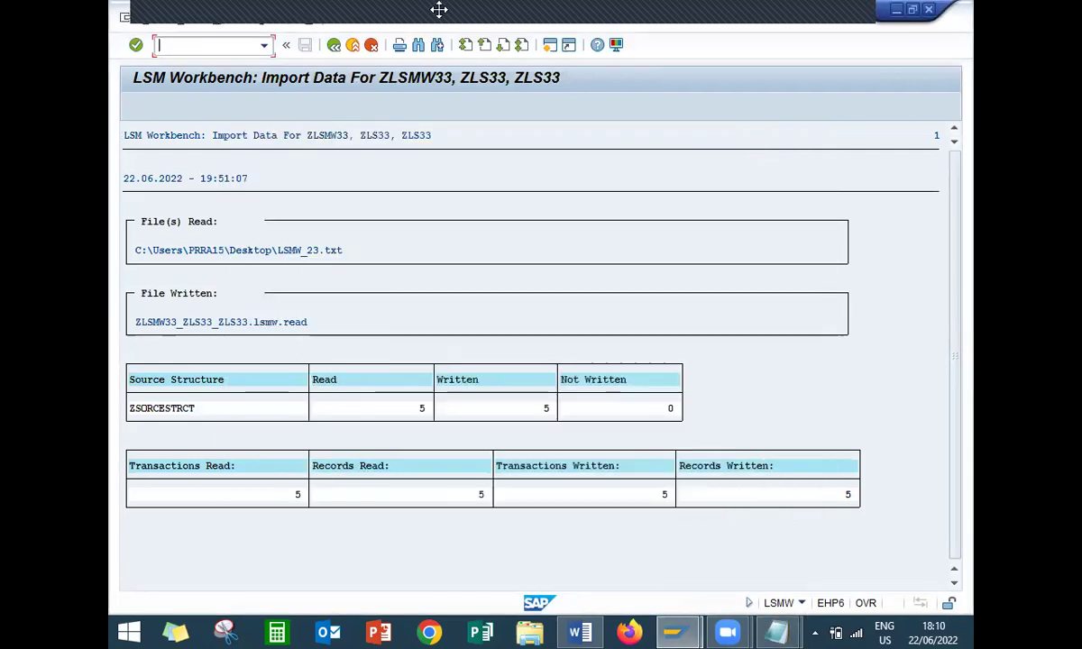
{"action": "left_click", "coordinate": [332, 45]}
{"action": "left_click", "coordinate": [333, 54]}
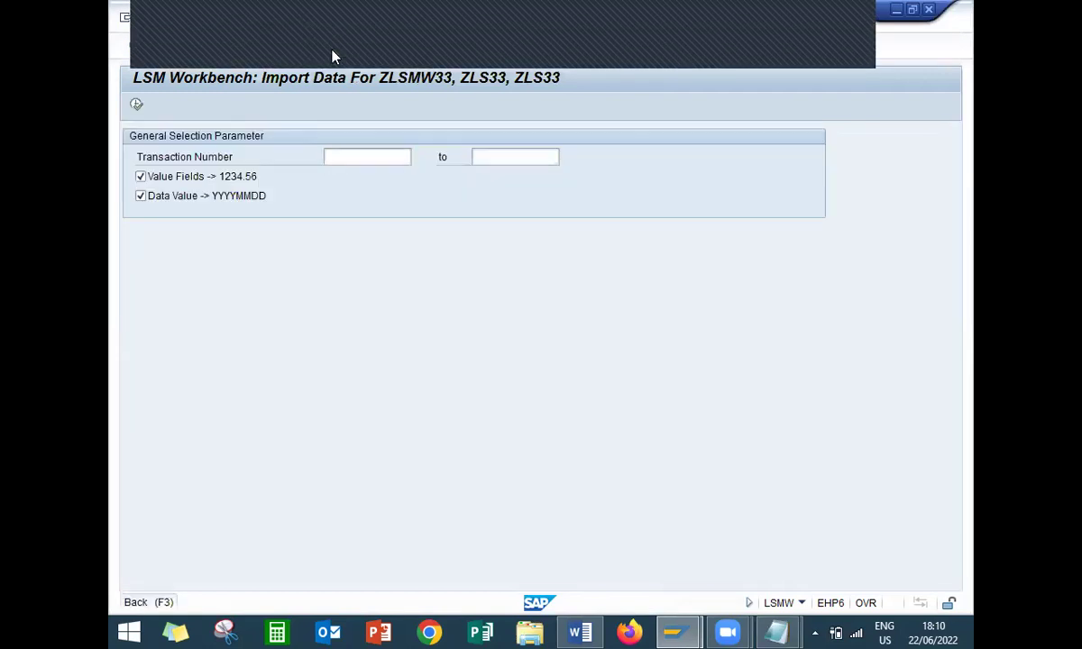
Display the read data in ZLSMW33_ZLS33_ZLS33.lsmw.read with the default line range and return to the process steps
{"action": "left_click", "coordinate": [136, 106]}
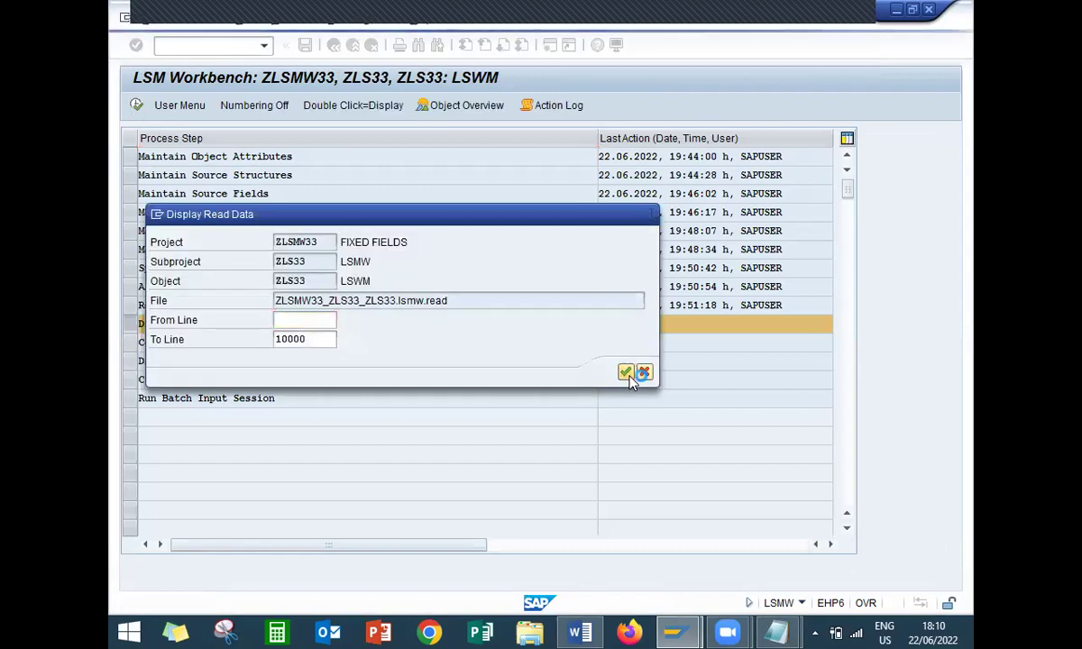
{"action": "left_click", "coordinate": [625, 373]}
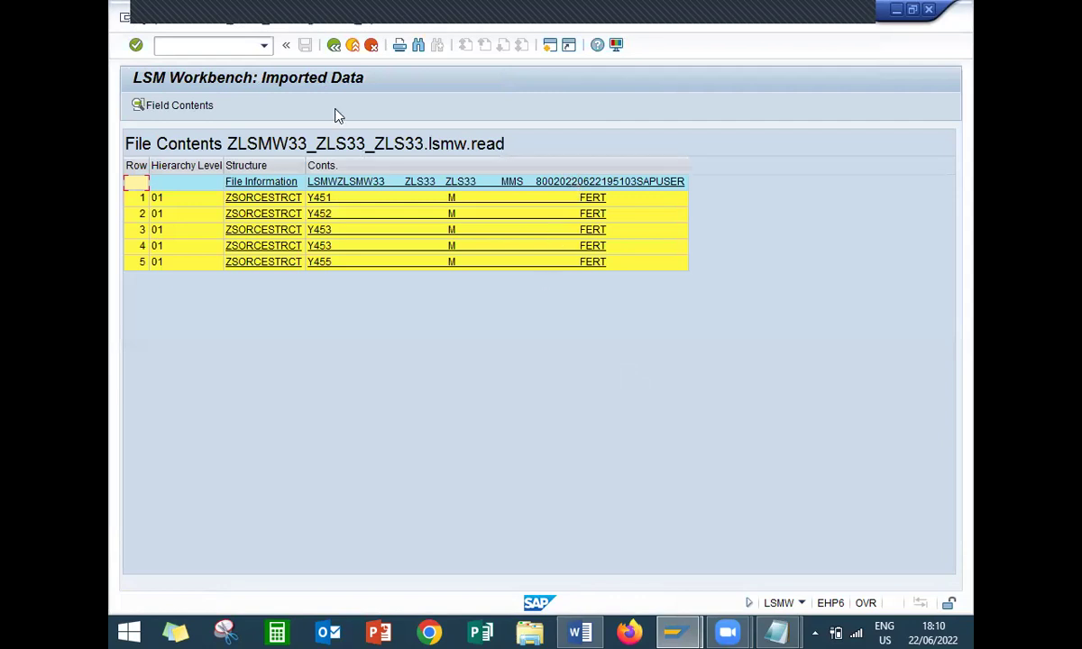
{"action": "left_click", "coordinate": [334, 45]}
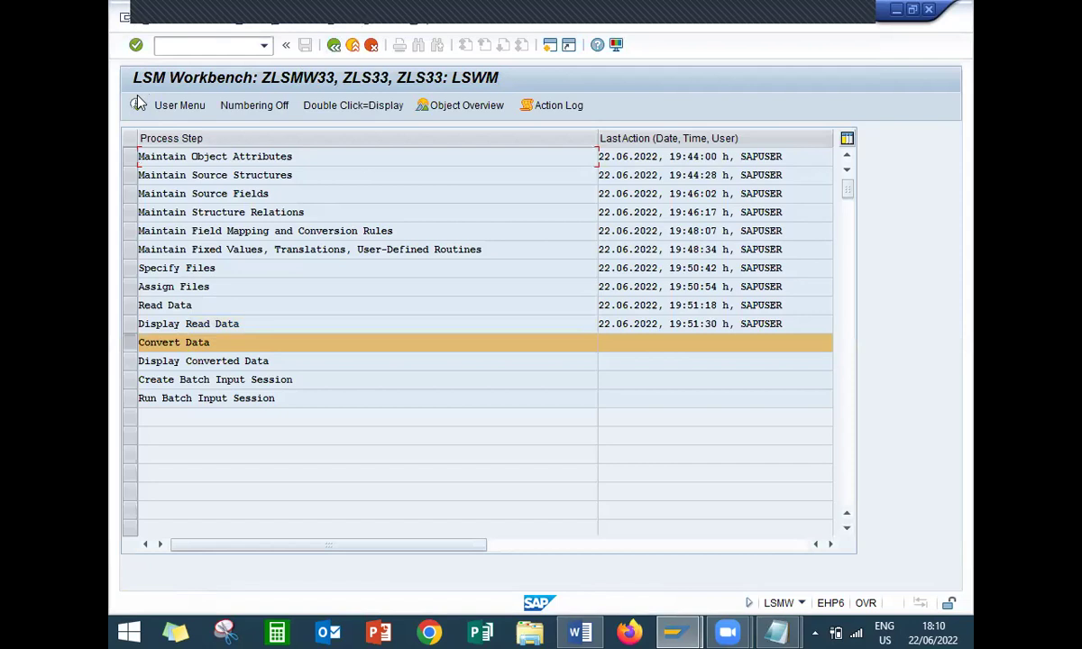
{"action": "left_click", "coordinate": [137, 105]}
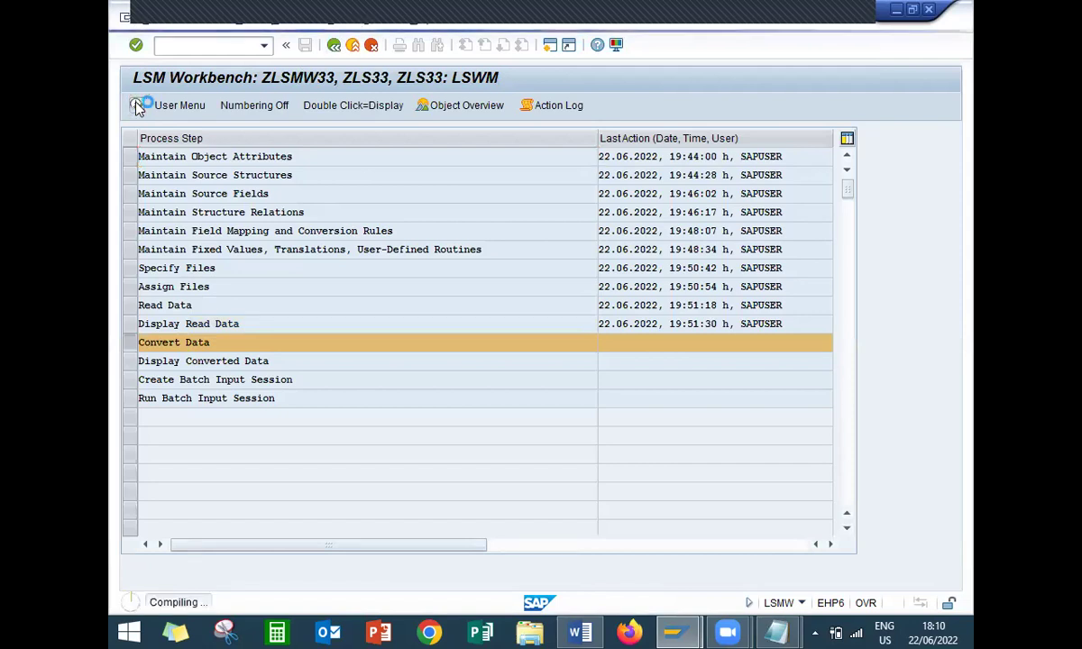
{"action": "left_click", "coordinate": [136, 105]}
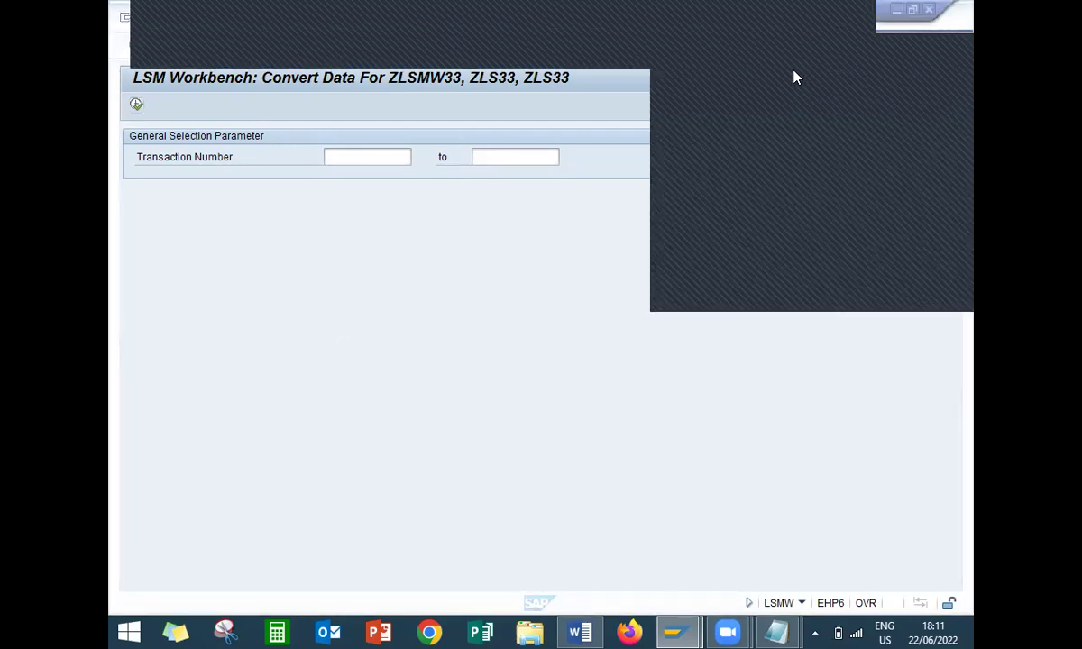
{"action": "key", "text": "F3"}
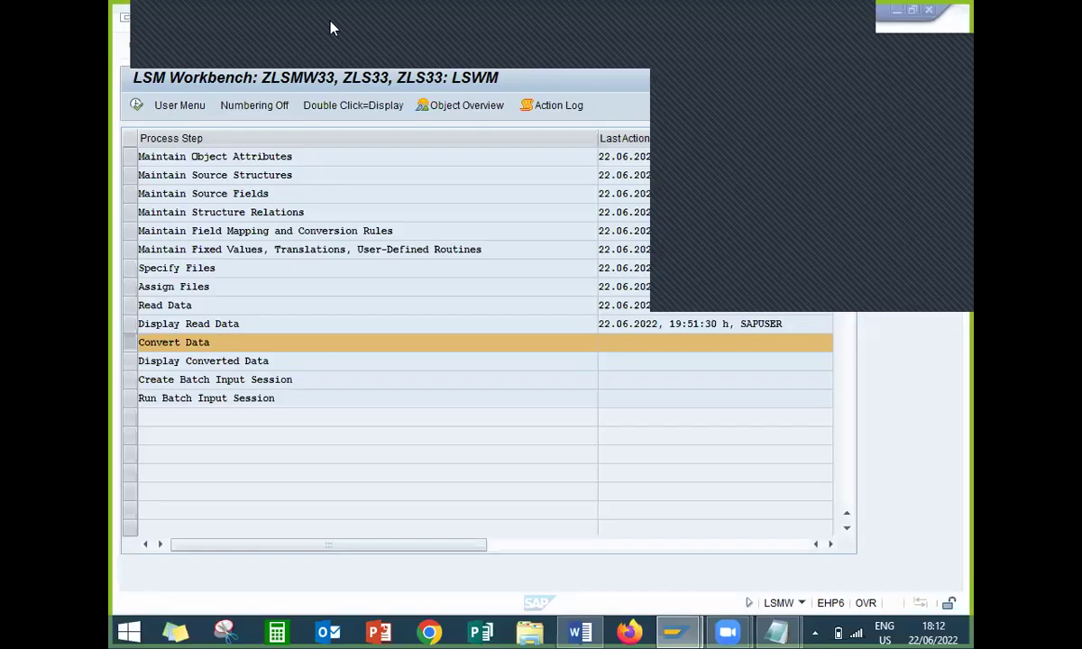
Run Convert Data for all transactions and return to the process steps
{"action": "left_click", "coordinate": [135, 106]}
{"action": "left_click", "coordinate": [135, 108]}
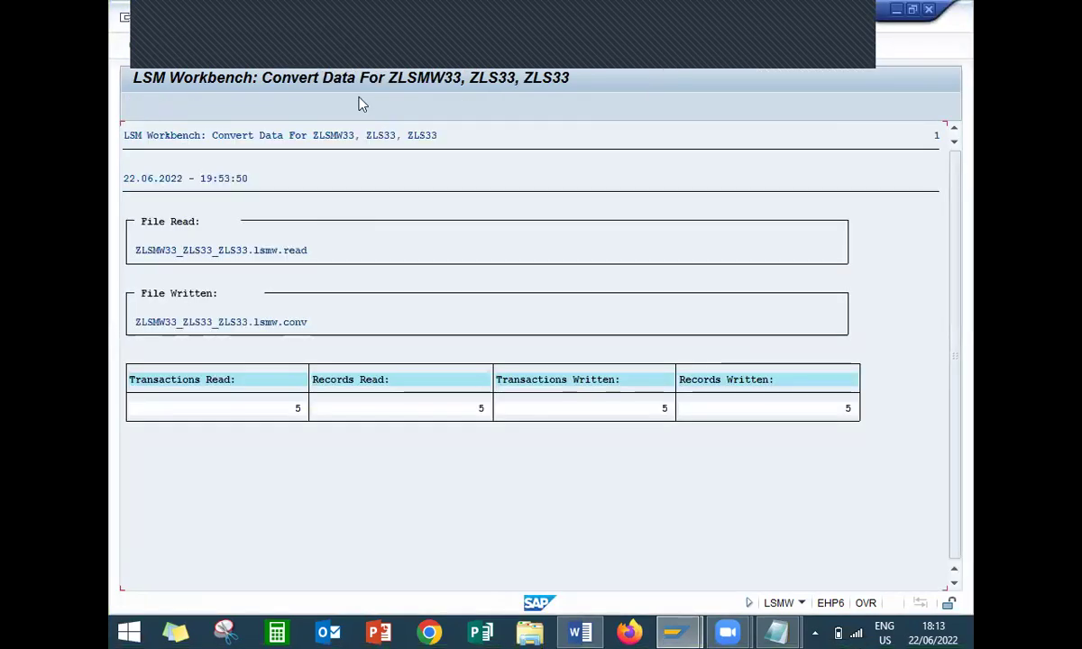
{"action": "left_click", "coordinate": [332, 49]}
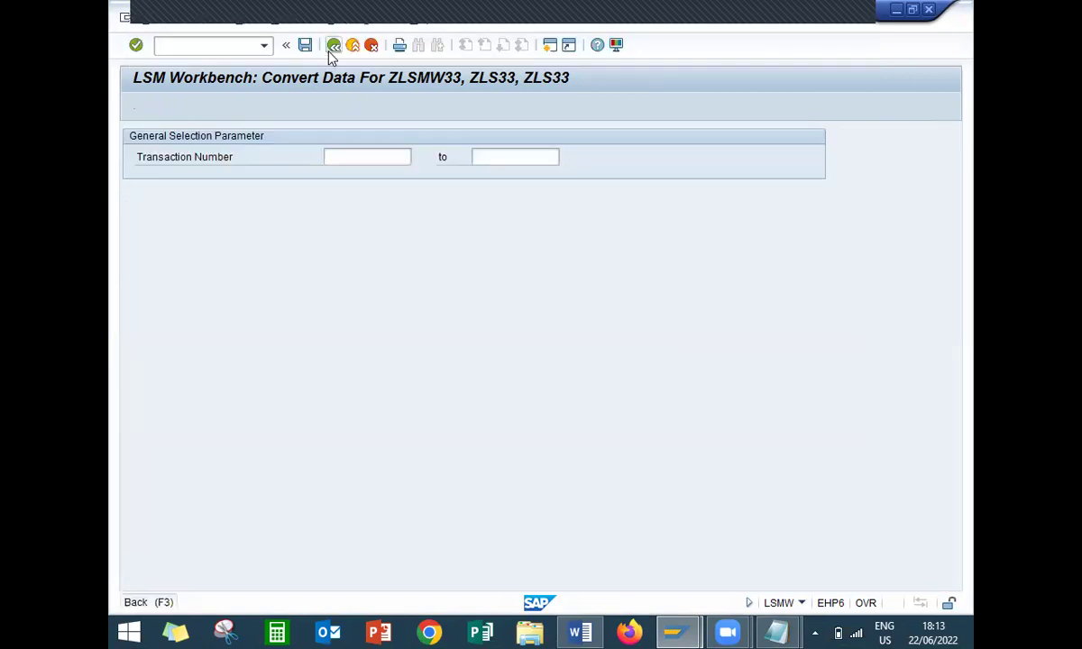
{"action": "left_click", "coordinate": [332, 48]}
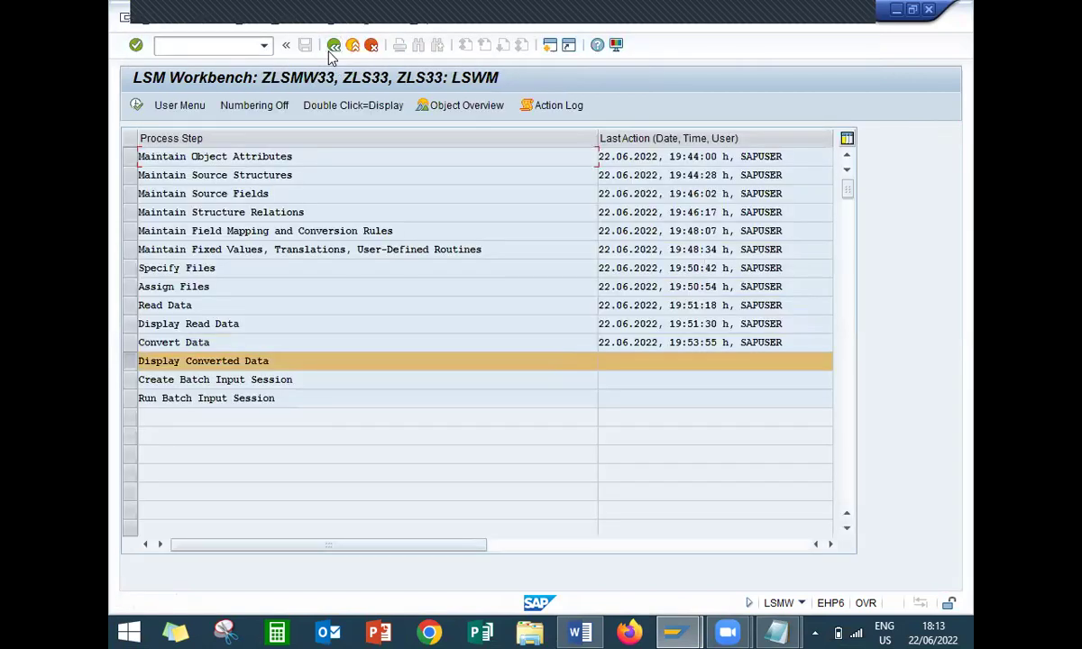
Display the converted data in ZLSMW33_ZLS33_ZLS33.lsmw.conv with the default line range and return to the process steps
{"action": "left_click", "coordinate": [136, 105]}
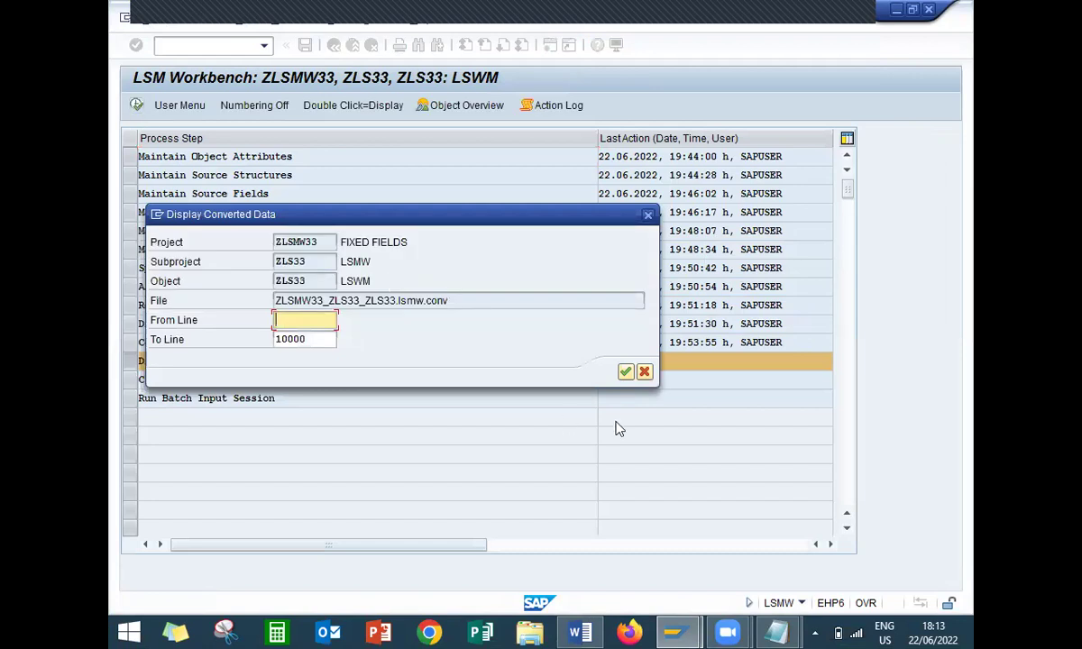
{"action": "left_click", "coordinate": [630, 377]}
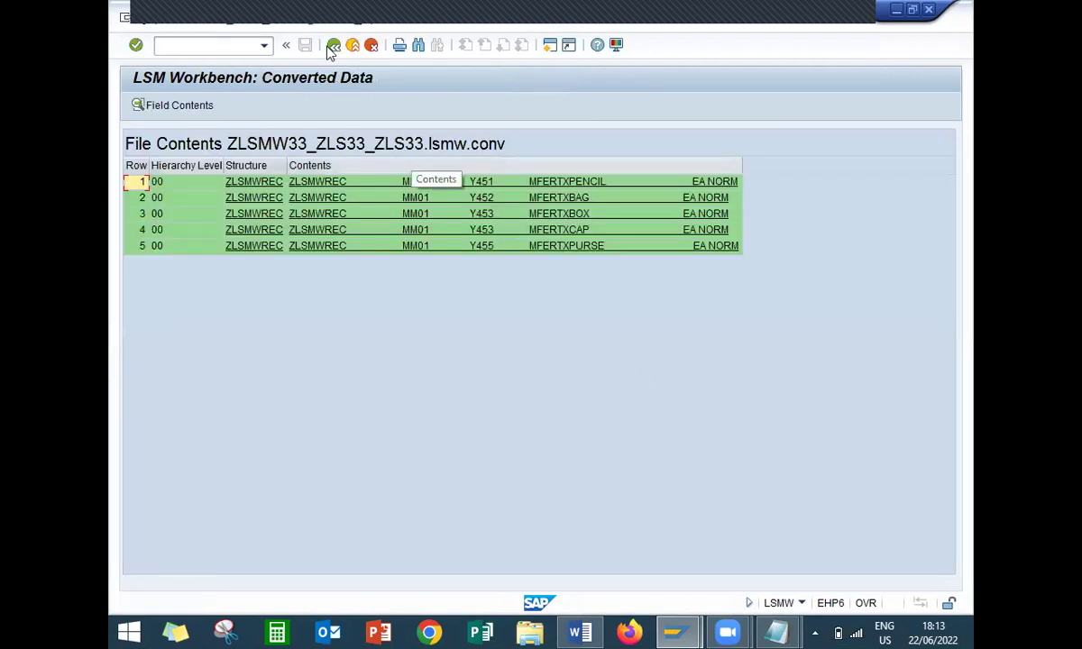
{"action": "left_click", "coordinate": [333, 45]}
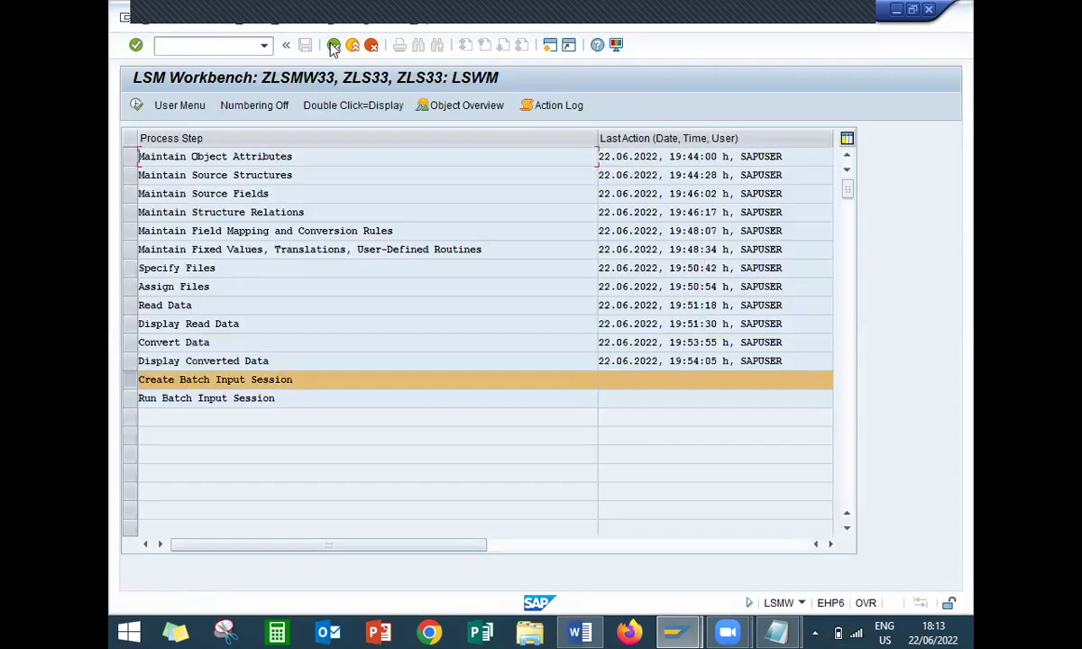
Create the batch input session from the converted file and acknowledge the information message
{"action": "left_click", "coordinate": [136, 106]}
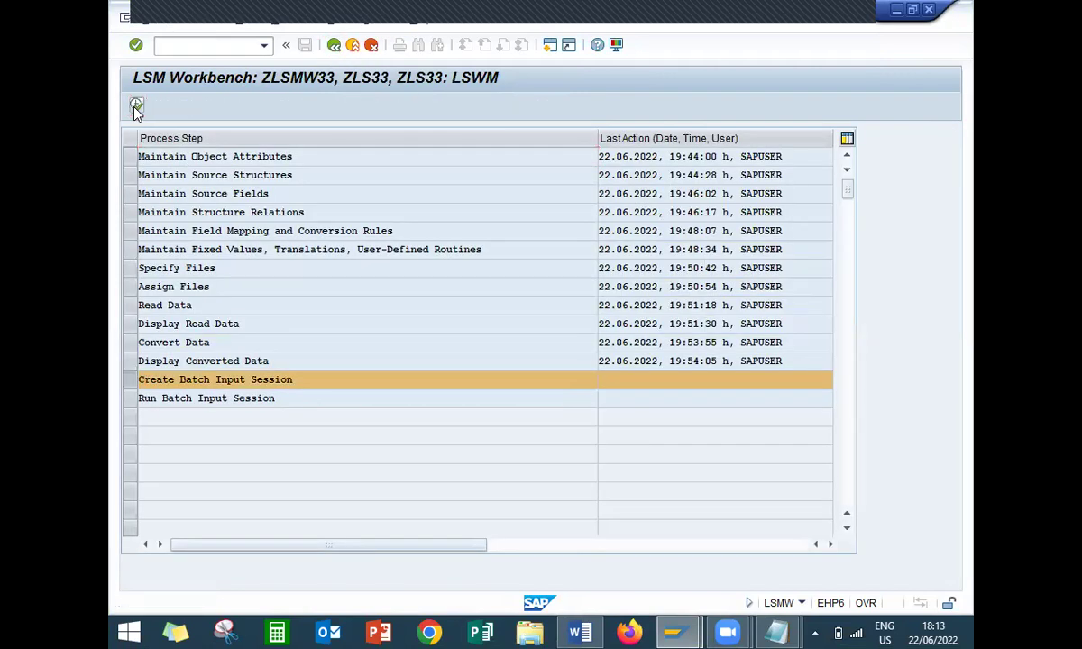
{"action": "left_click", "coordinate": [137, 106]}
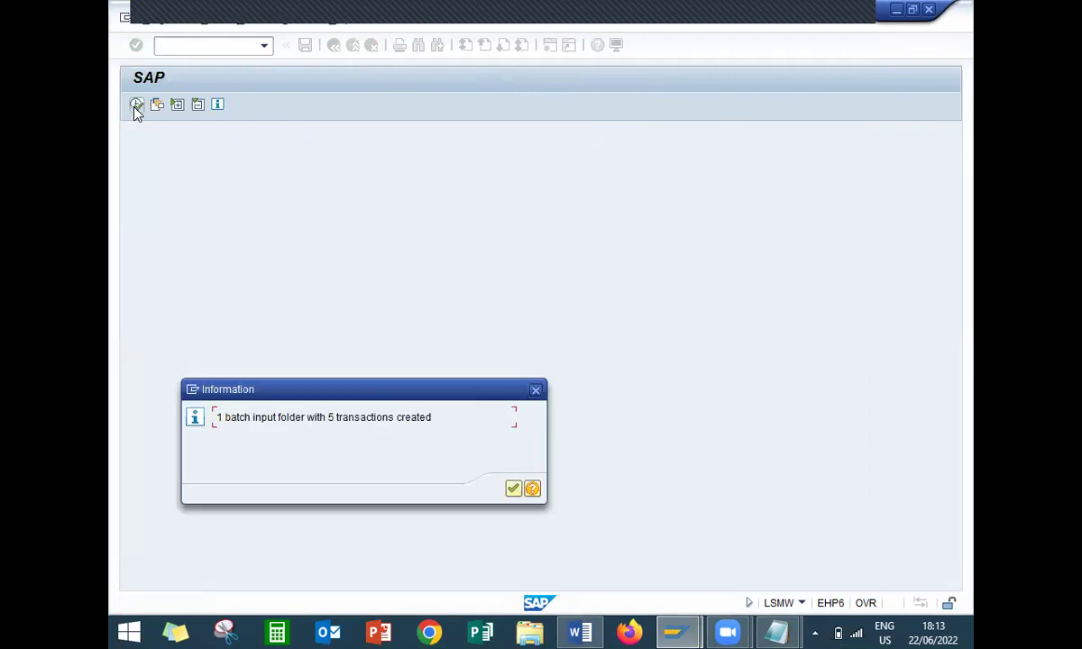
{"action": "left_click", "coordinate": [512, 490]}
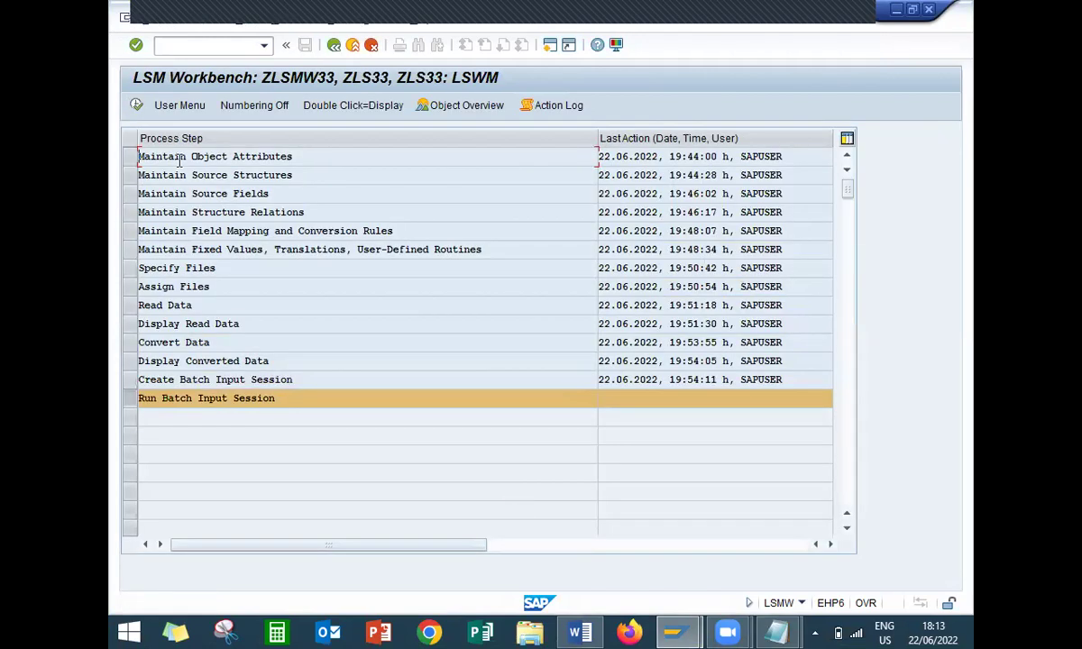
Open the batch input session overview and process session ZLS33 in foreground mode with Dynpro standard size
{"action": "left_click", "coordinate": [136, 107]}
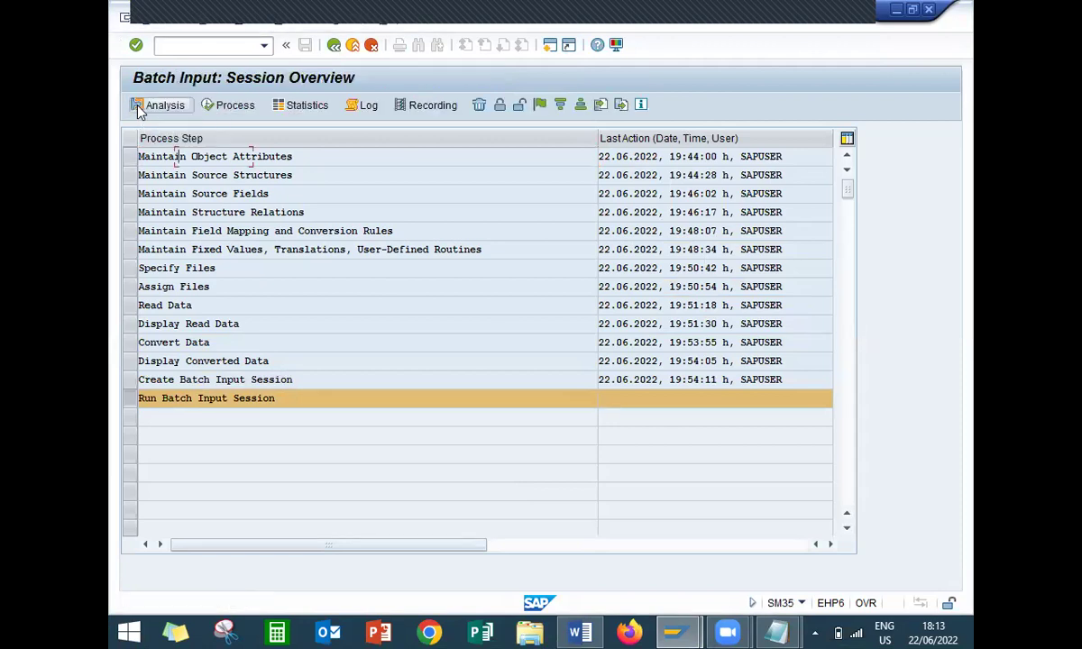
{"action": "left_click", "coordinate": [135, 253]}
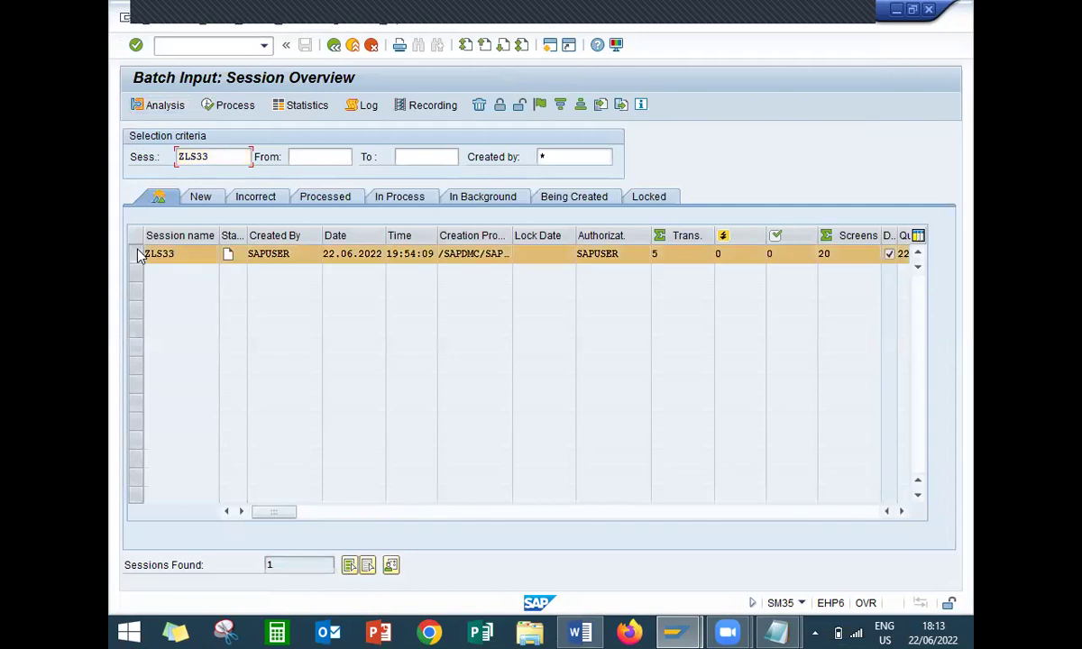
{"action": "left_click", "coordinate": [232, 105]}
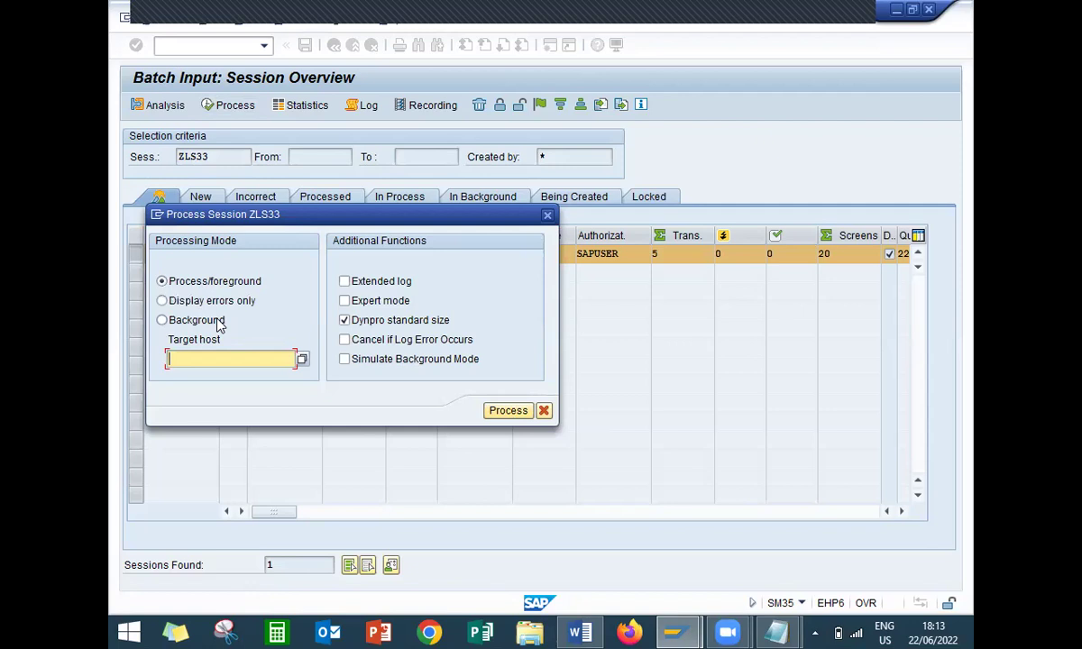
{"action": "left_click", "coordinate": [511, 412]}
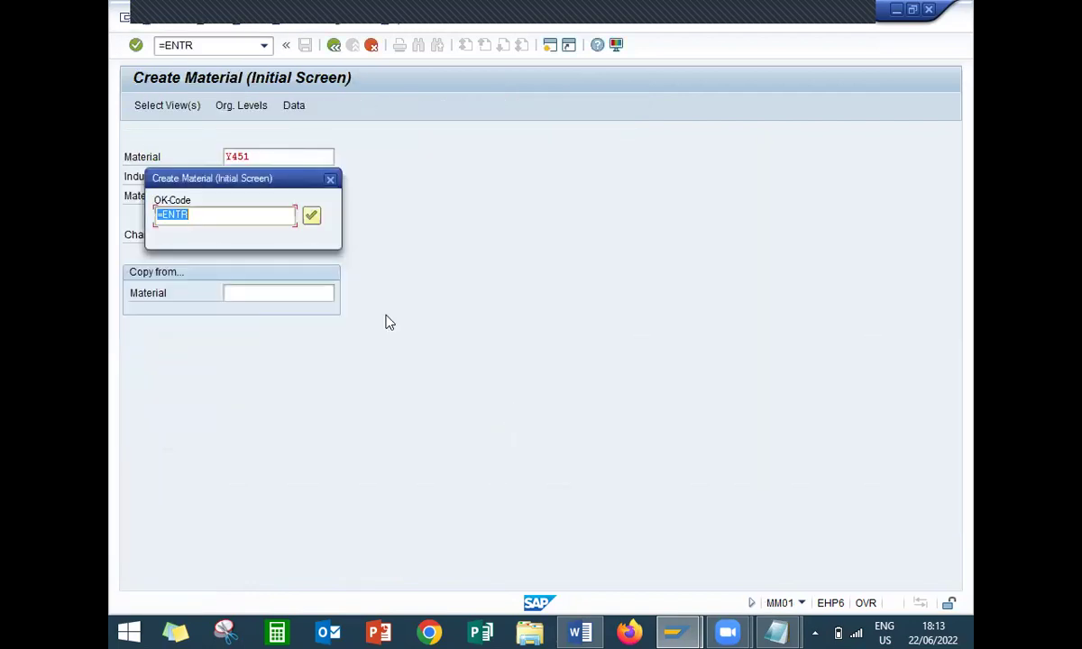
Move the OK-Code dialog clear of the material fields and compare the first record with LSMW_23.txt in Notepad
{"action": "left_click_drag", "start_coordinate": [232, 181], "coordinate": [566, 183]}
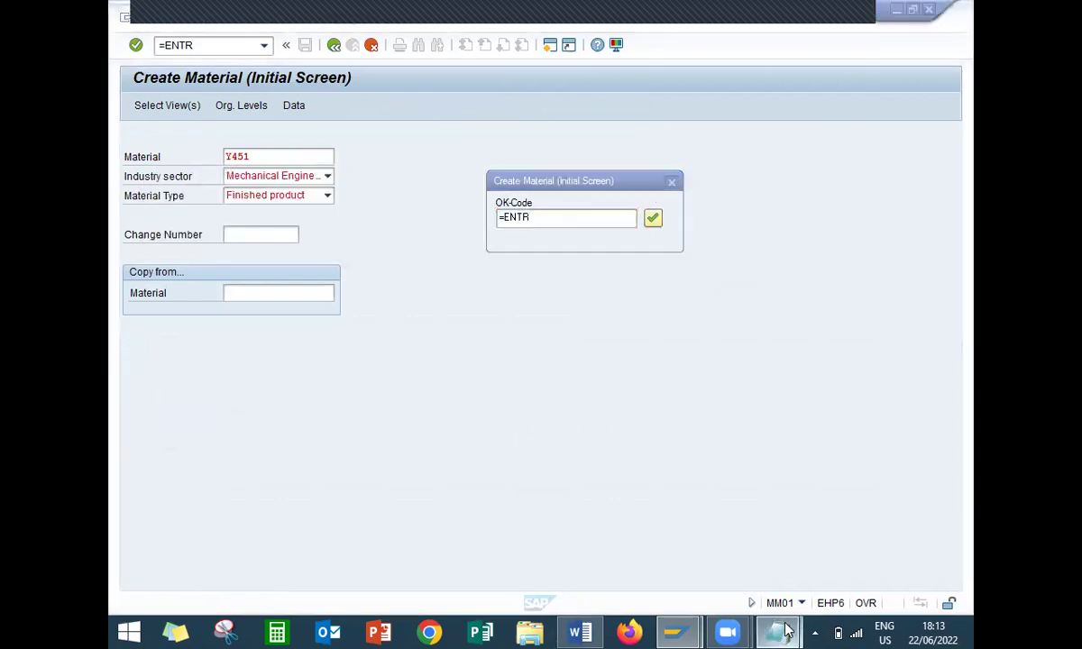
{"action": "mouse_move", "coordinate": [777, 632]}
{"action": "left_click", "coordinate": [830, 571]}
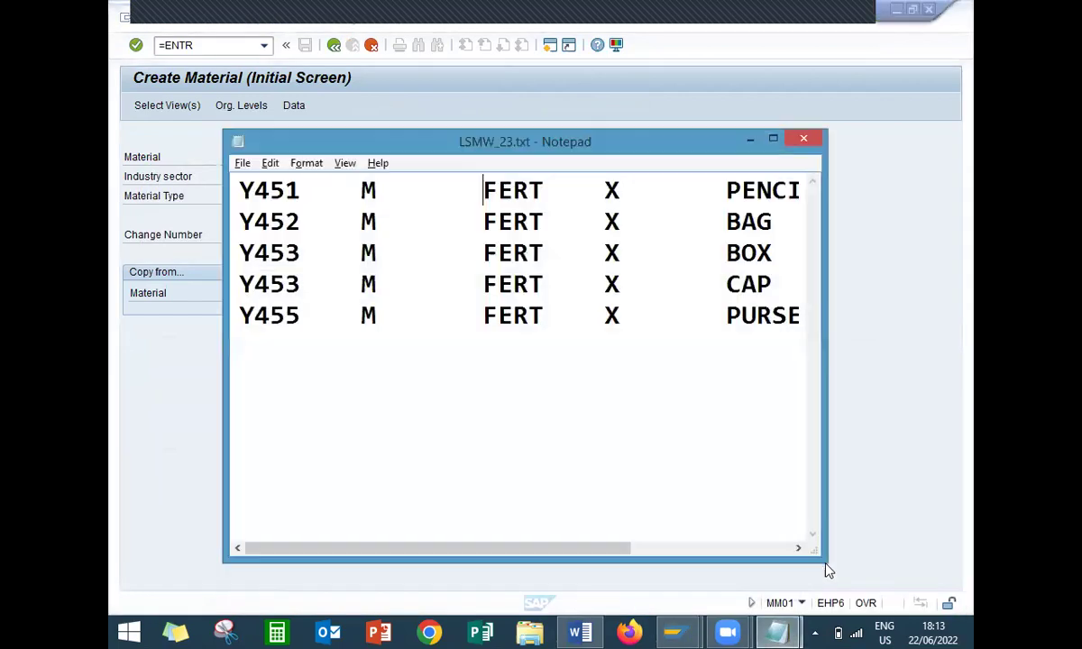
{"action": "left_click", "coordinate": [861, 431]}
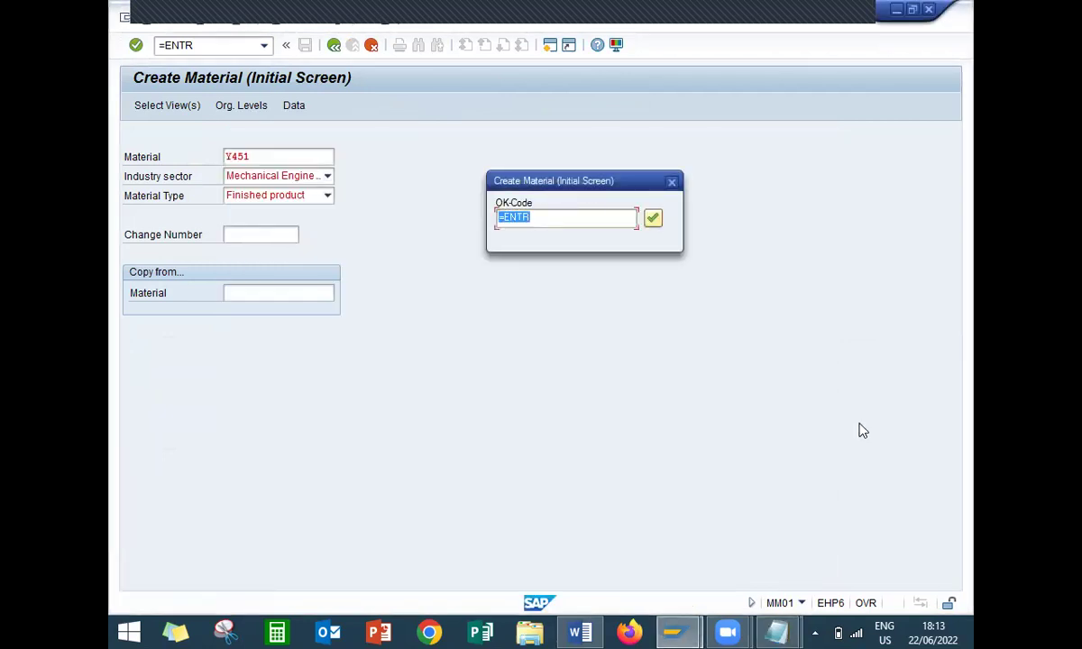
Step through the batch input screens for material Y451 (PENCIL) and save it
{"action": "key", "text": "Return"}
{"action": "key", "text": "Return"}
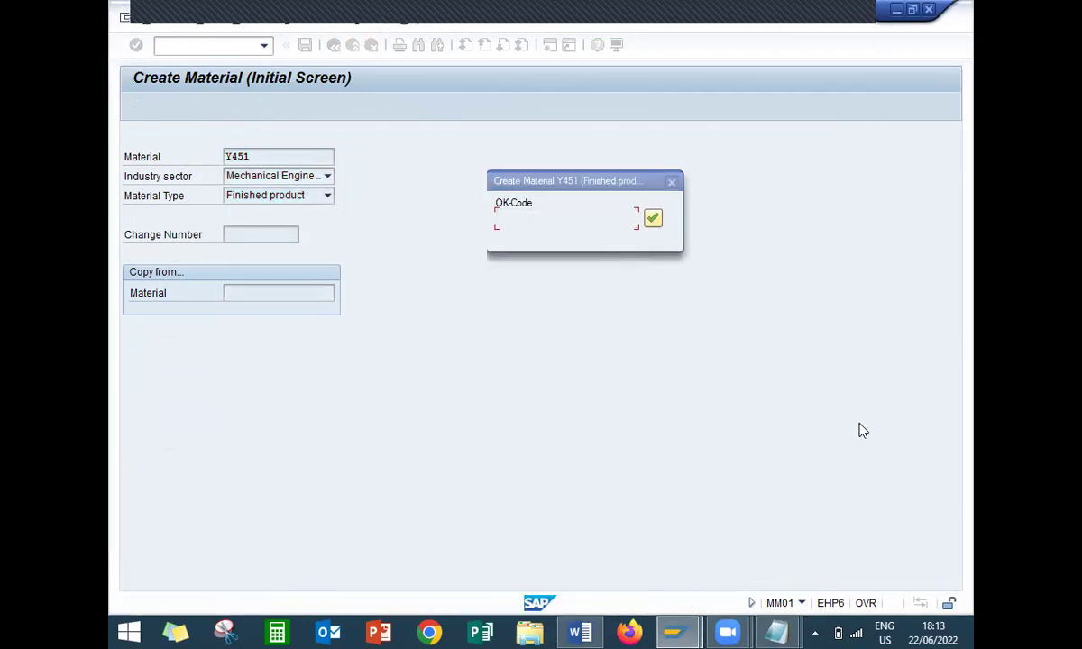
{"action": "key", "text": "Return"}
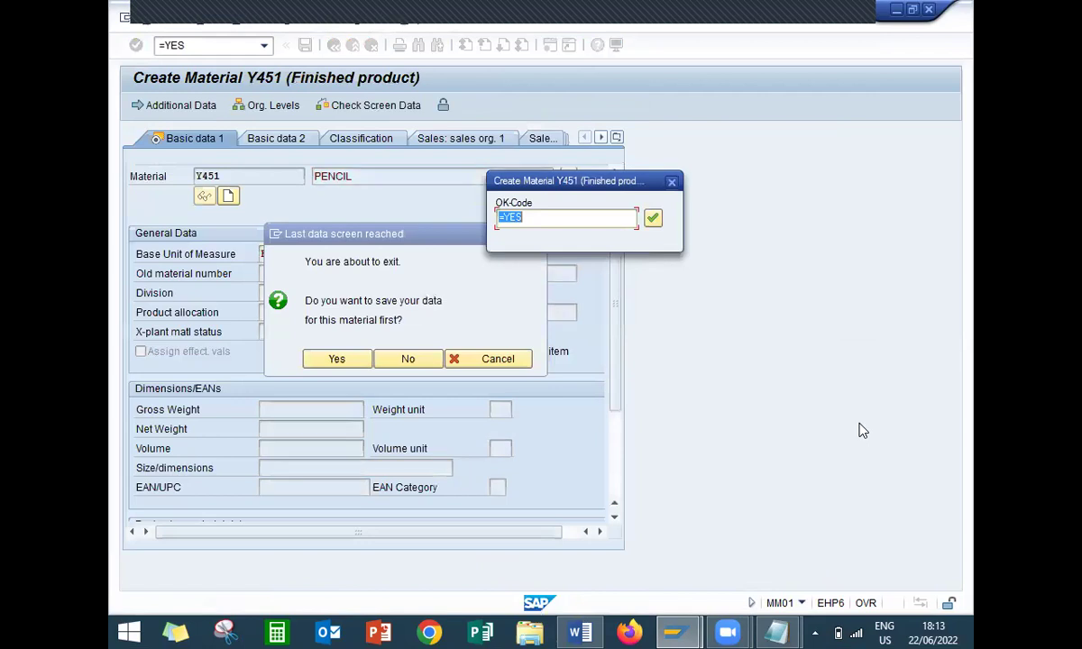
{"action": "key", "text": "Return"}
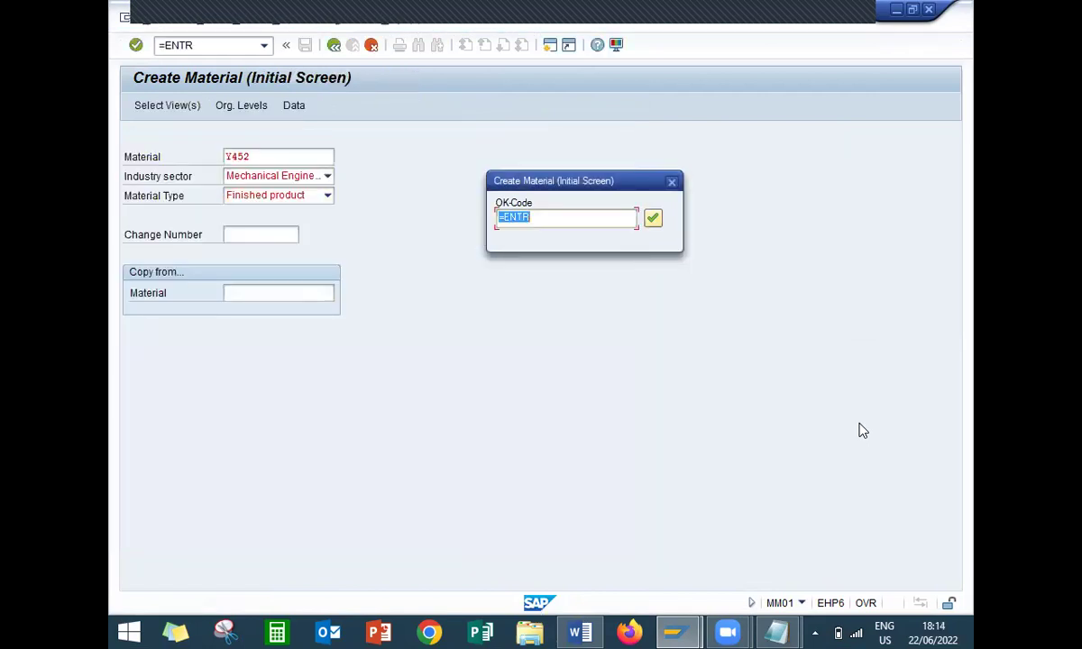
Step through the batch input screens for material Y452 (BAG) and save it
{"action": "key", "text": "Return"}
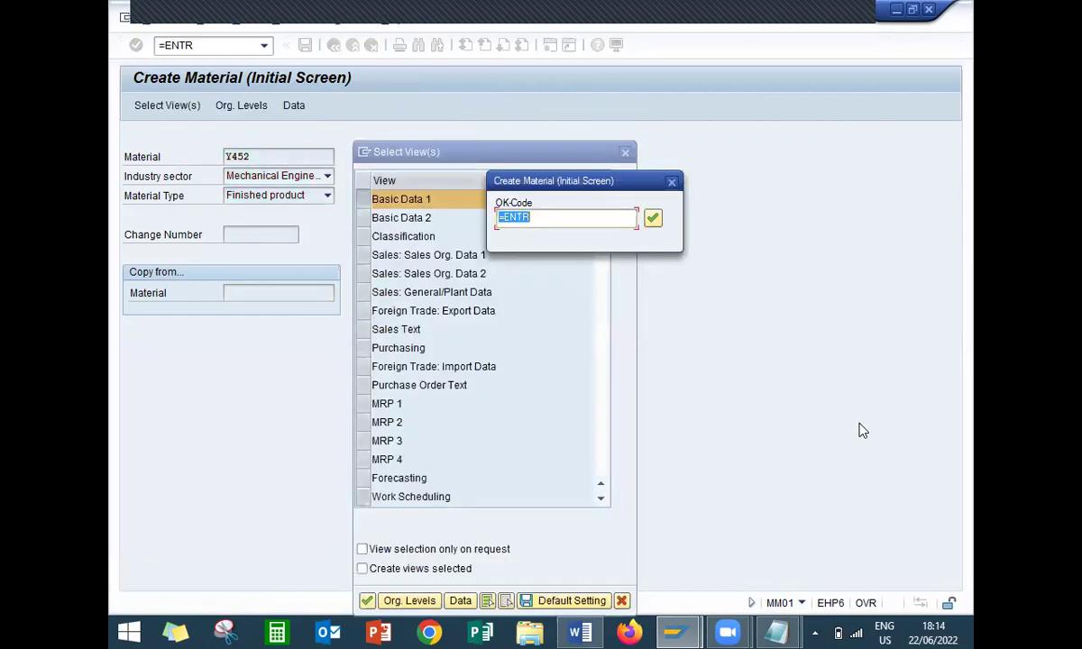
{"action": "key", "text": "Return"}
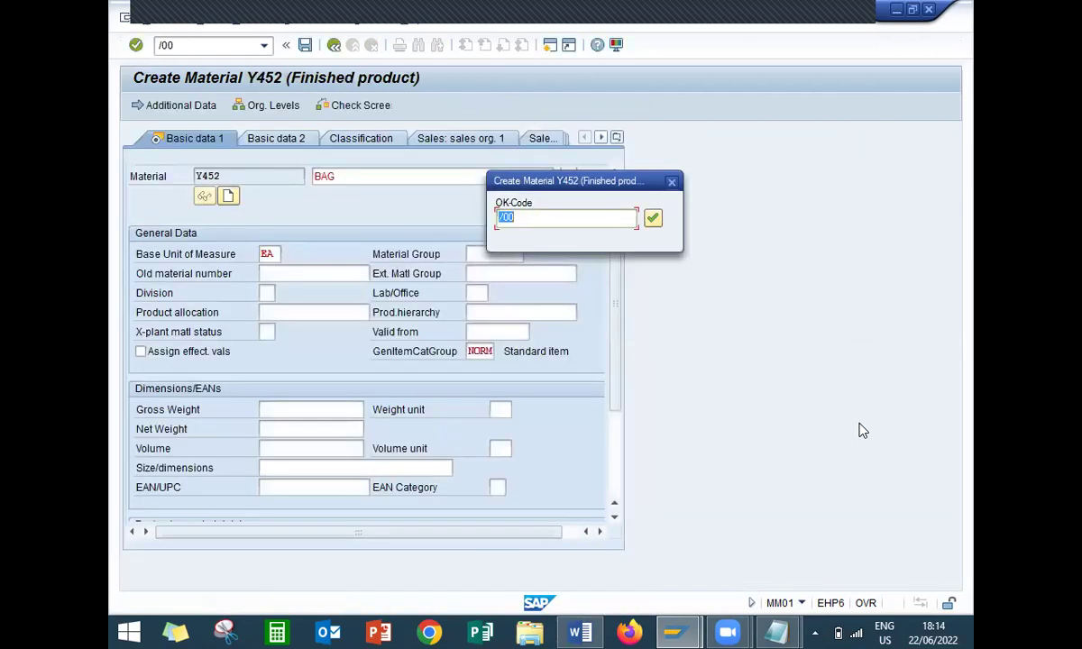
{"action": "key", "text": "Return"}
{"action": "key", "text": "Return"}
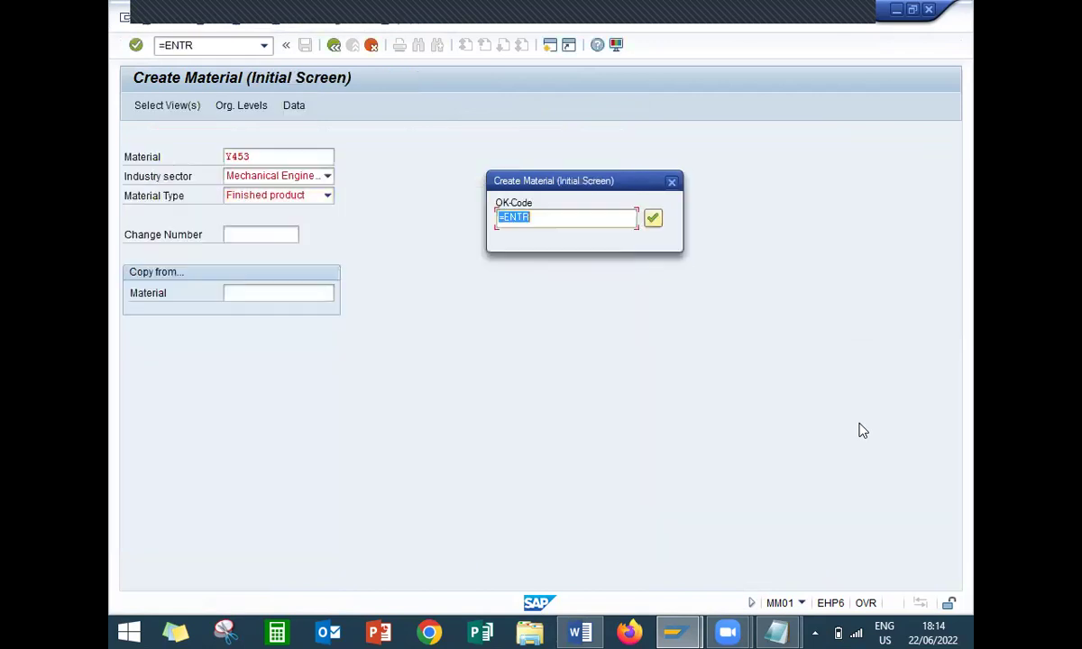
Step through the batch input screens for material Y453 (BOX), save it and continue to the next record's view selection
{"action": "key", "text": "Return"}
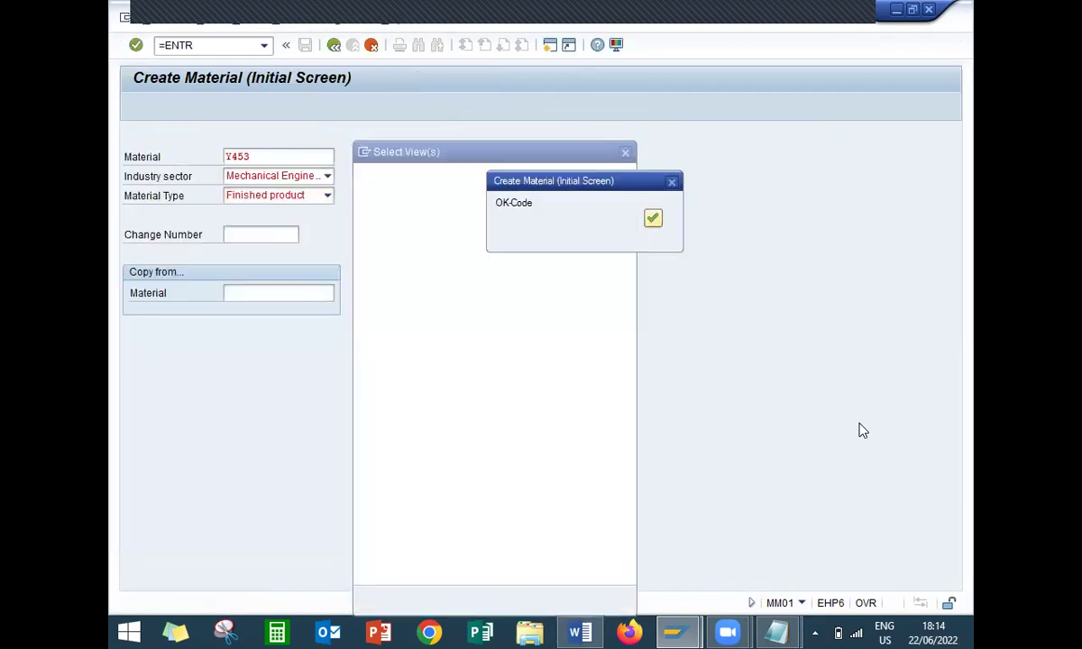
{"action": "key", "text": "Return"}
{"action": "key", "text": "Return"}
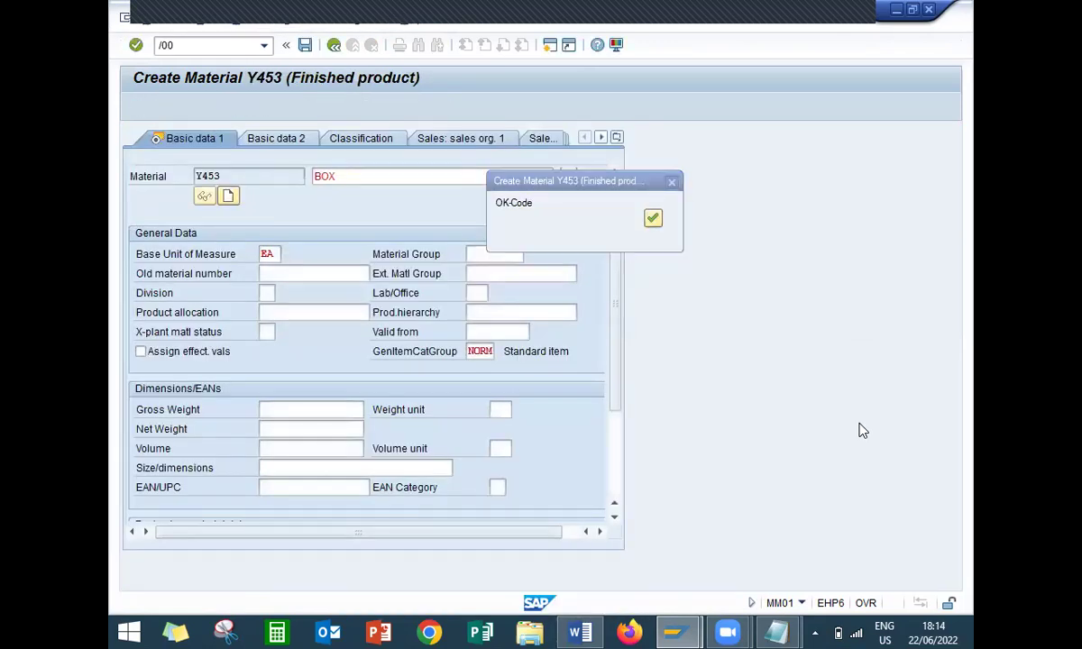
{"action": "key", "text": "Return"}
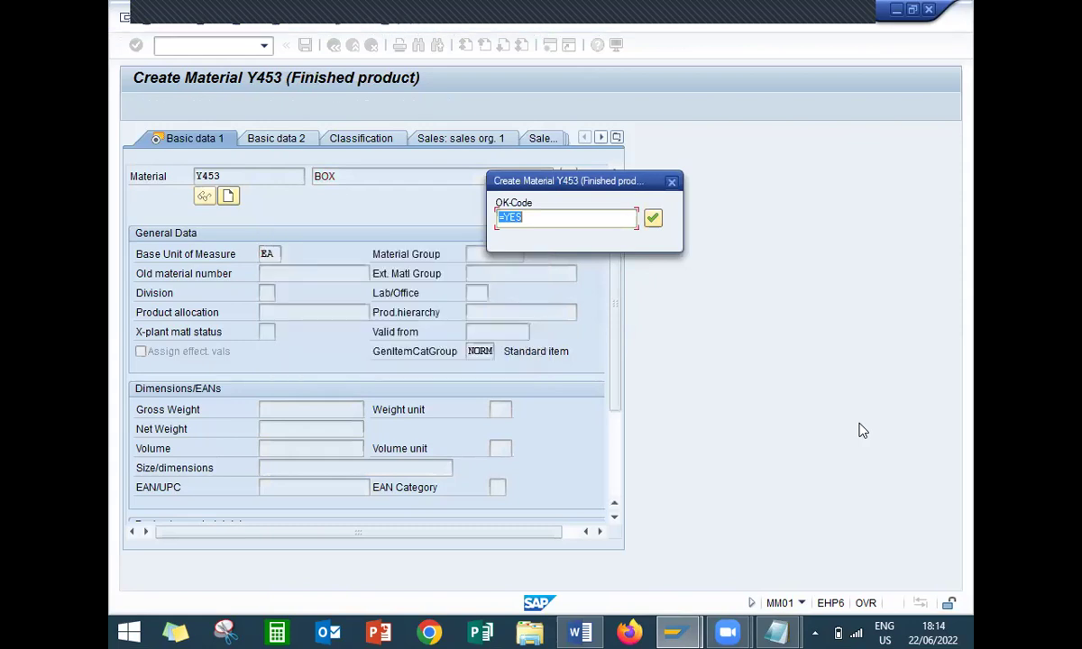
{"action": "key", "text": "Return"}
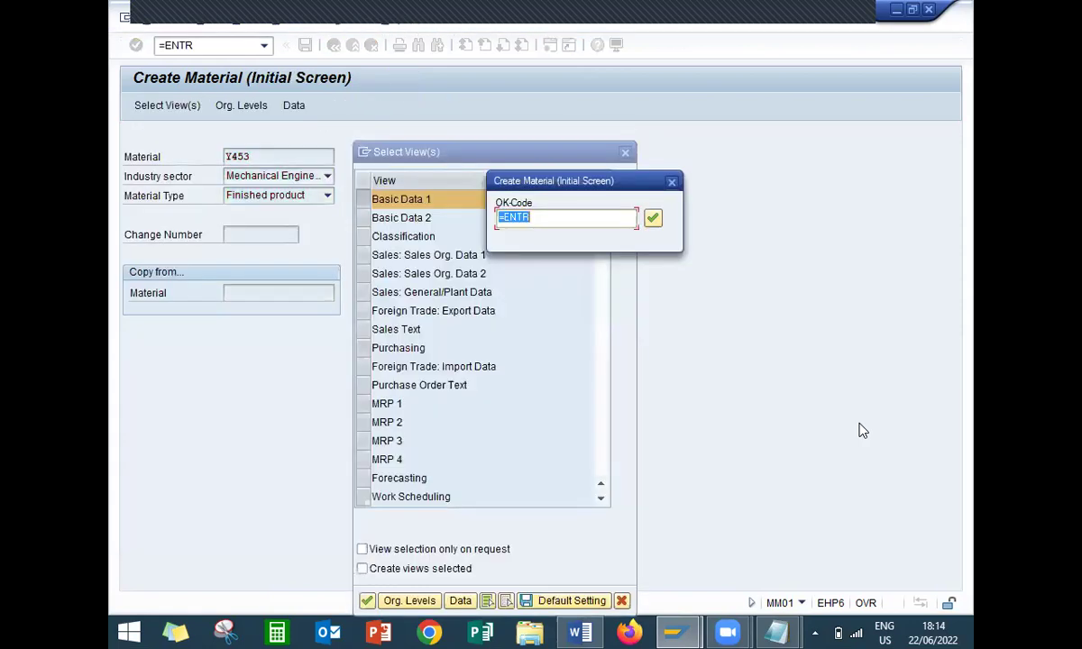
Try the Basic Data 1 view for the repeated Y453 record, exit the transaction and keep the batch input data
{"action": "key", "text": "Return"}
{"action": "key", "text": "Return"}
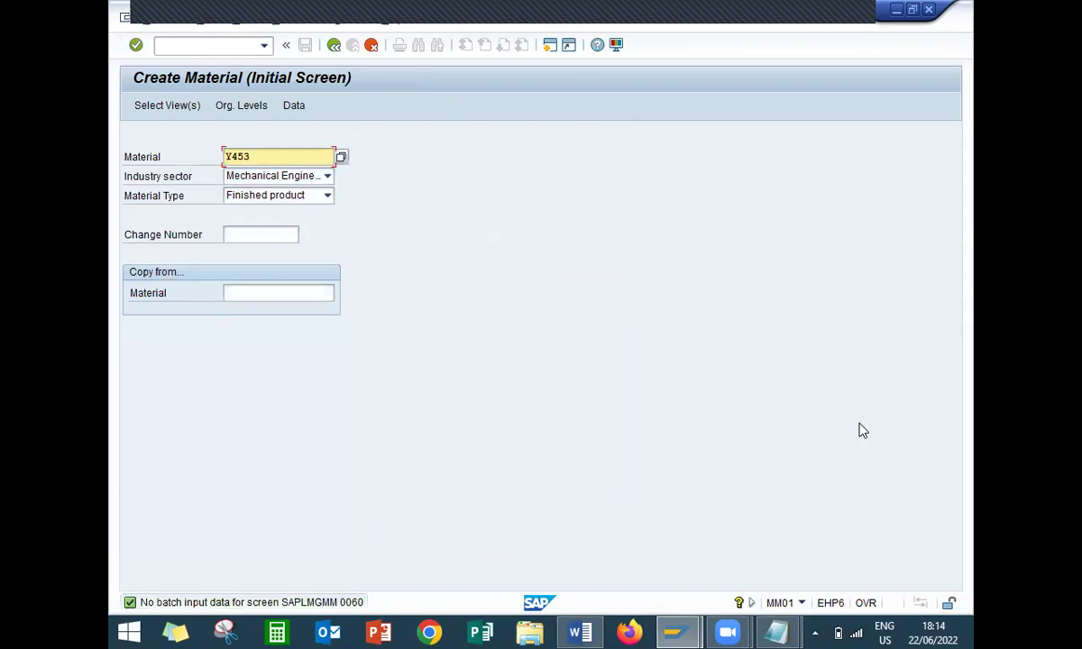
{"action": "key", "text": "Return"}
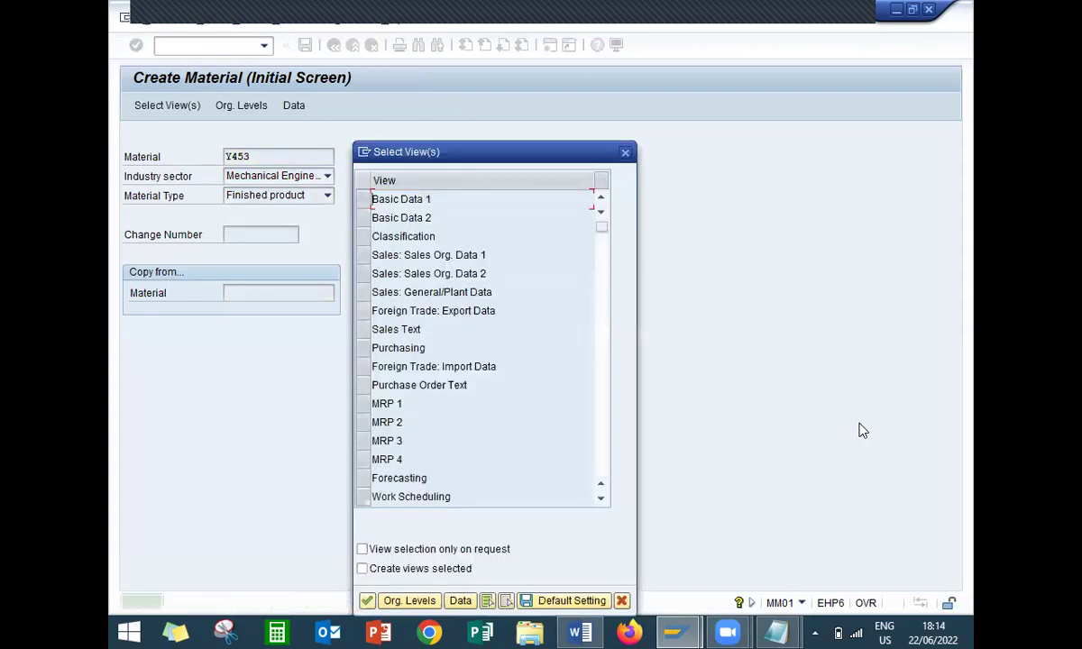
{"action": "left_click", "coordinate": [360, 200]}
{"action": "key", "text": "Return"}
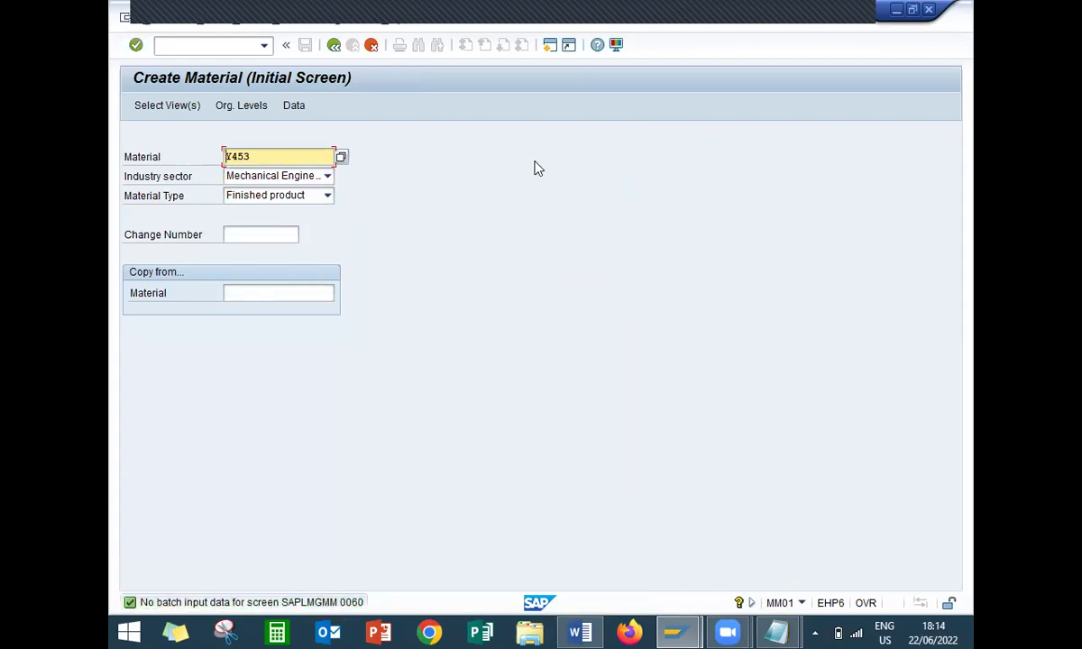
{"action": "left_click", "coordinate": [371, 46]}
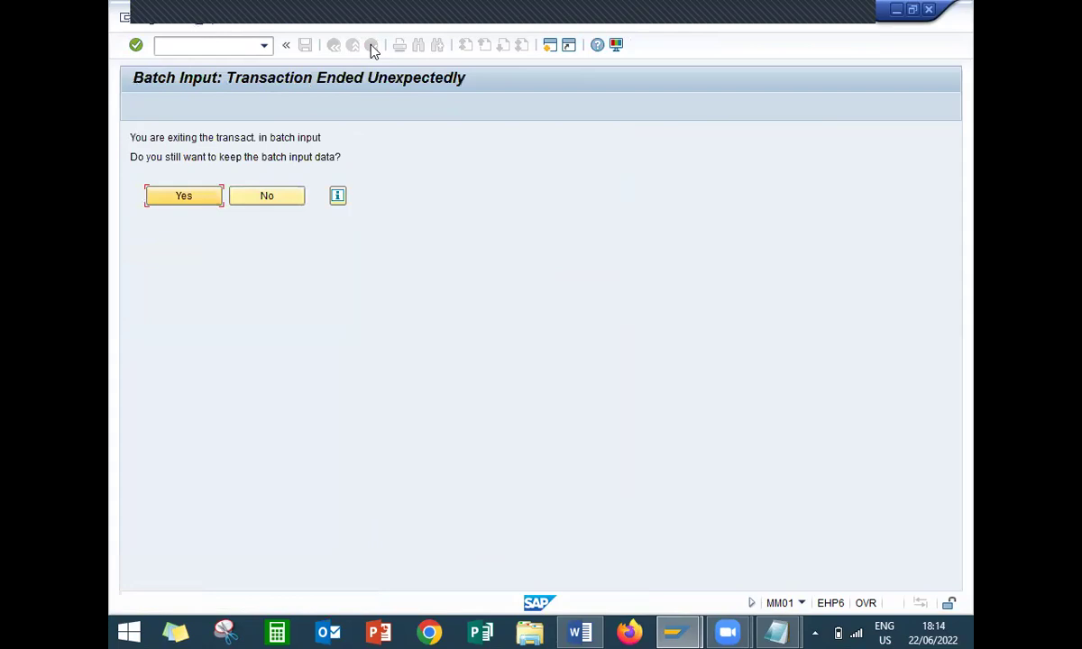
{"action": "left_click", "coordinate": [185, 197]}
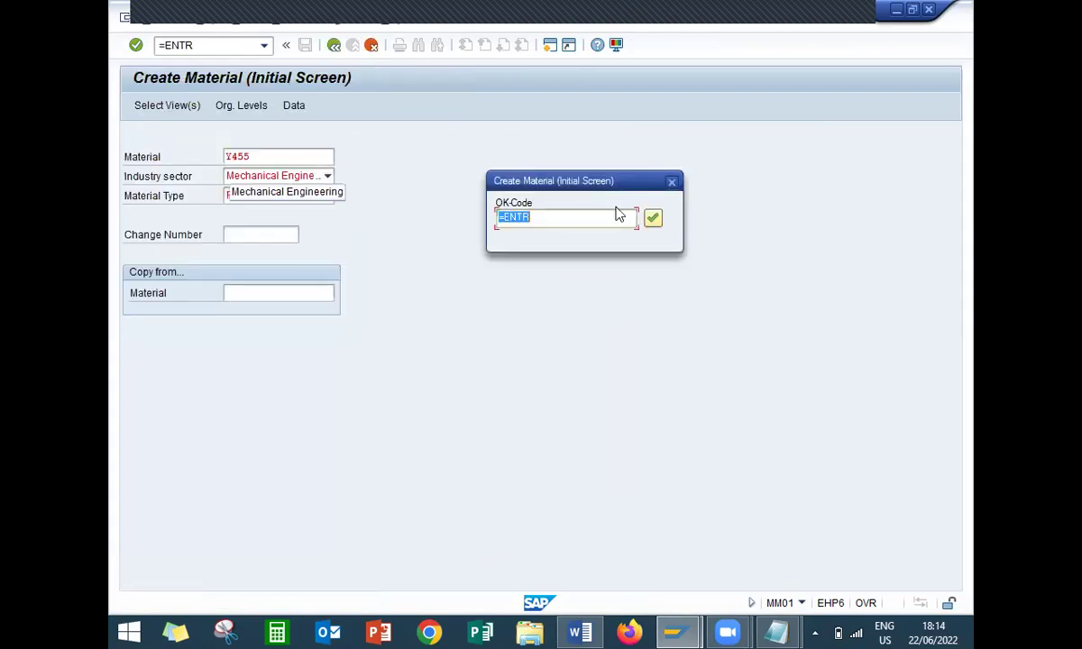
Step through the batch input screens for material Y455 (PURSE), save it and return to the session overview
{"action": "key", "text": "Return"}
{"action": "key", "text": "Return"}
{"action": "key", "text": "Return"}
{"action": "key", "text": "Return"}
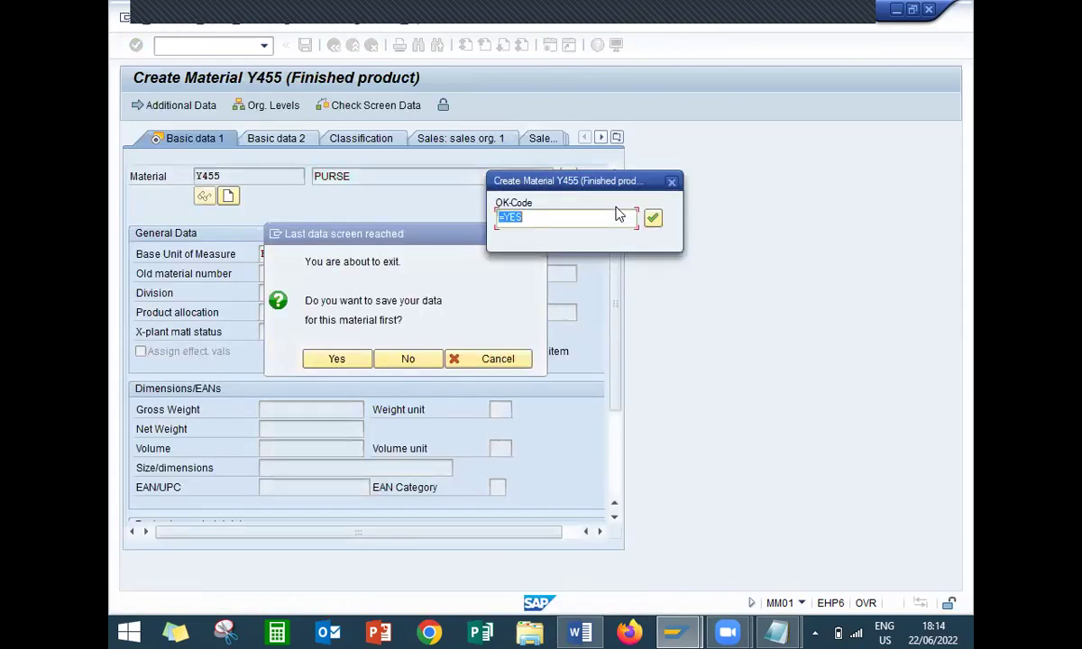
{"action": "key", "text": "Return"}
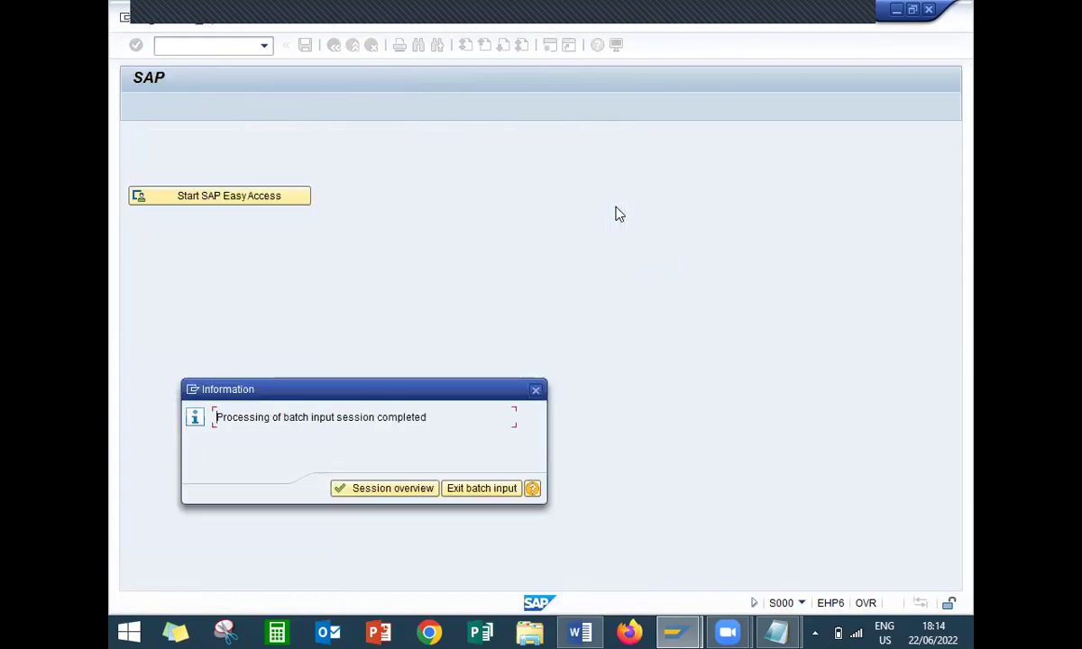
{"action": "left_click", "coordinate": [396, 492]}
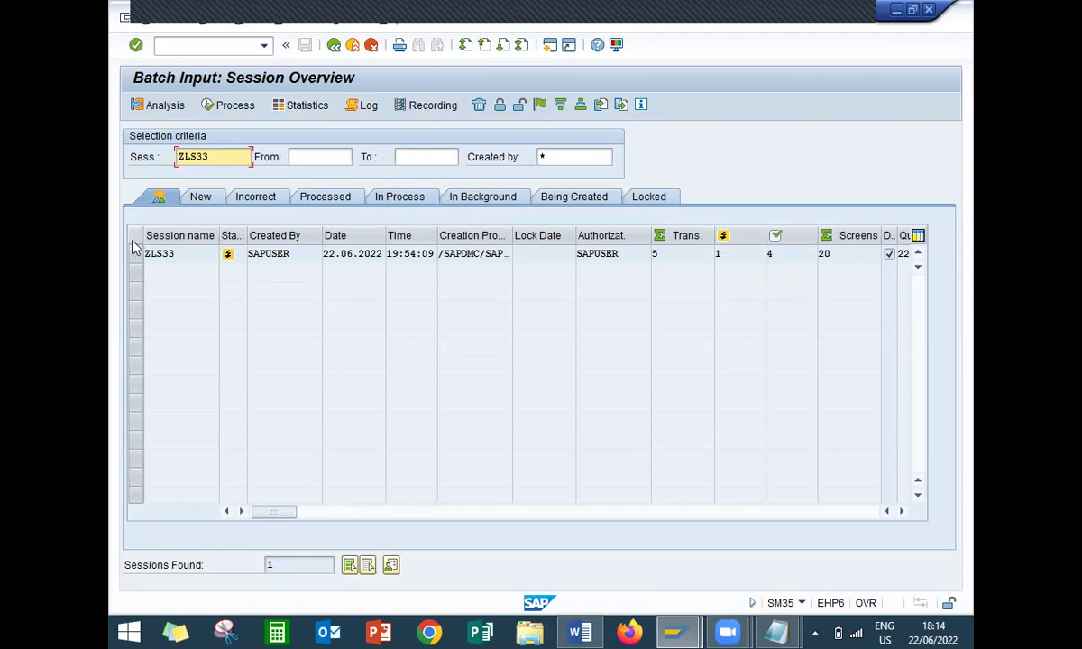
Leave the session overview and open the selection screen for table MARA in transaction SE16
{"action": "left_click", "coordinate": [217, 47]}
{"action": "type", "text": "/N"}
{"action": "key", "text": "Return"}
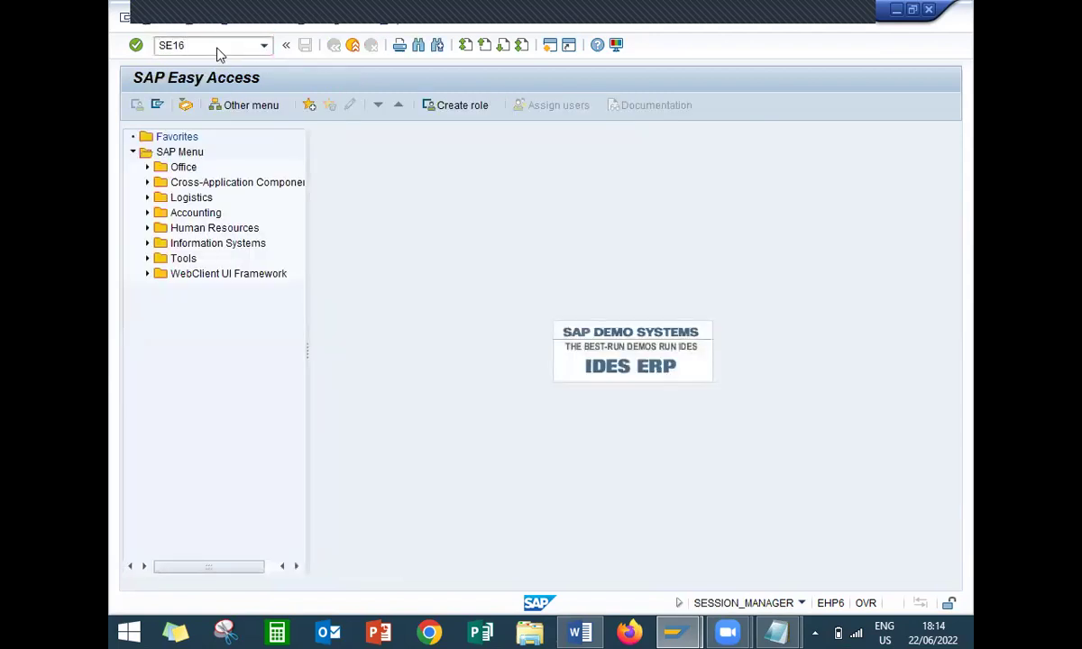
{"action": "key", "text": "Return"}
{"action": "type", "text": "MARA"}
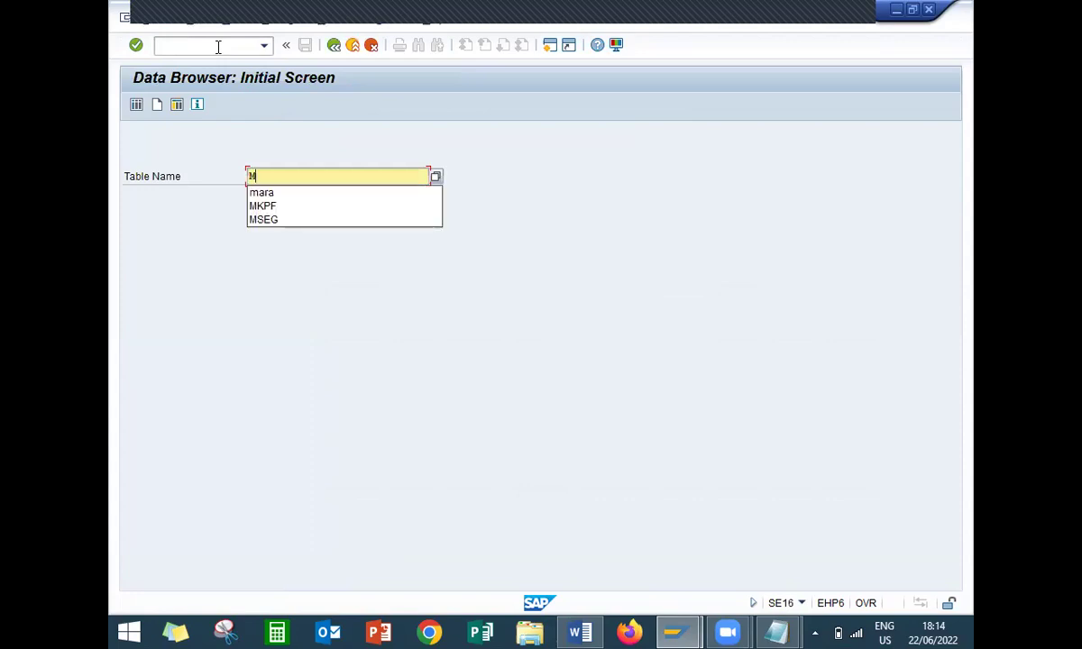
{"action": "left_click", "coordinate": [135, 105]}
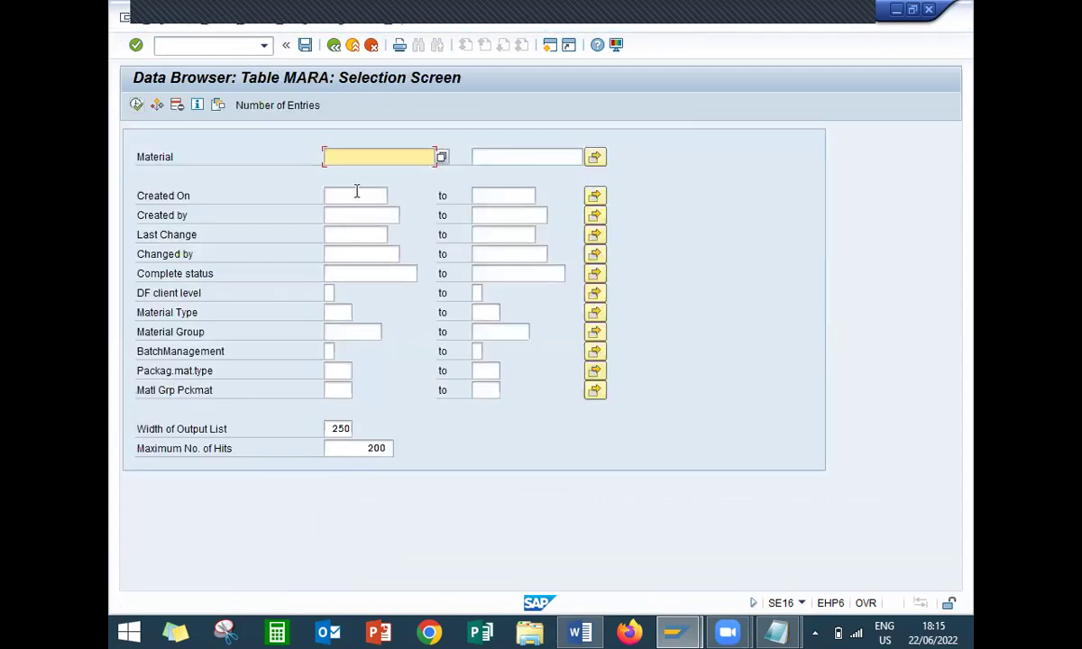
Try to list the MARA entries with the Created On date 23.06.2022
{"action": "left_click", "coordinate": [357, 193]}
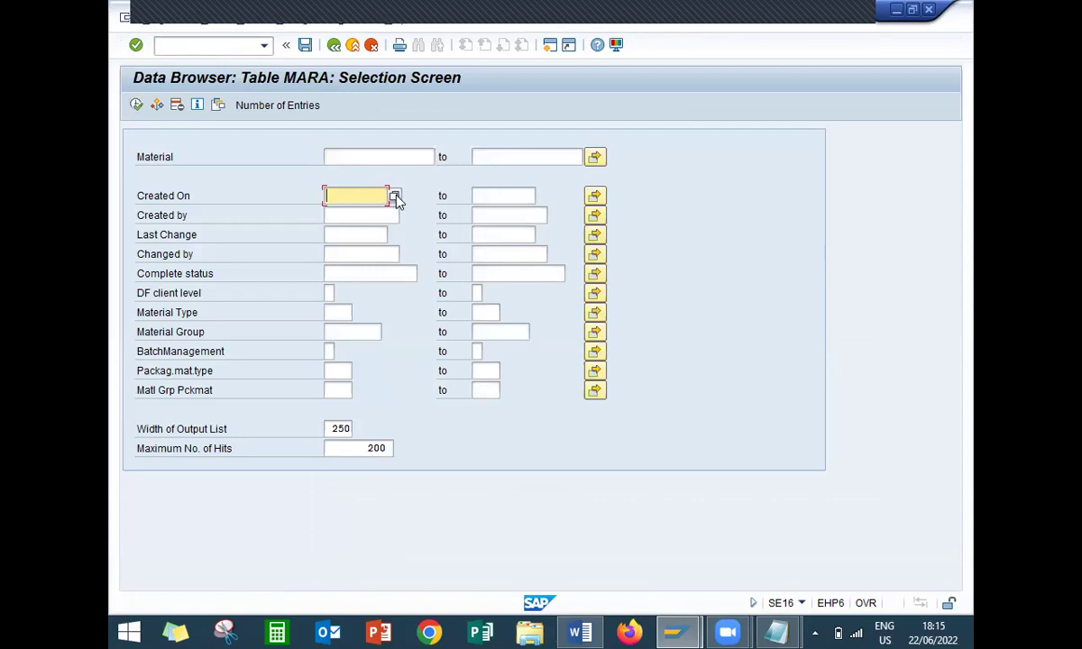
{"action": "left_click", "coordinate": [395, 196]}
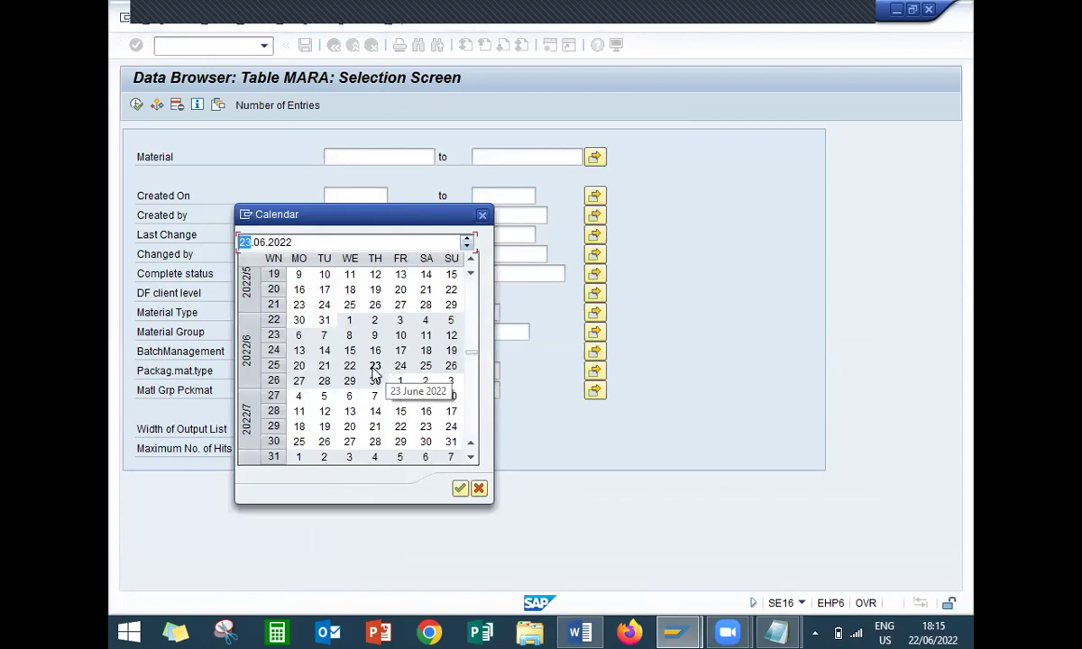
{"action": "double_click", "coordinate": [375, 368]}
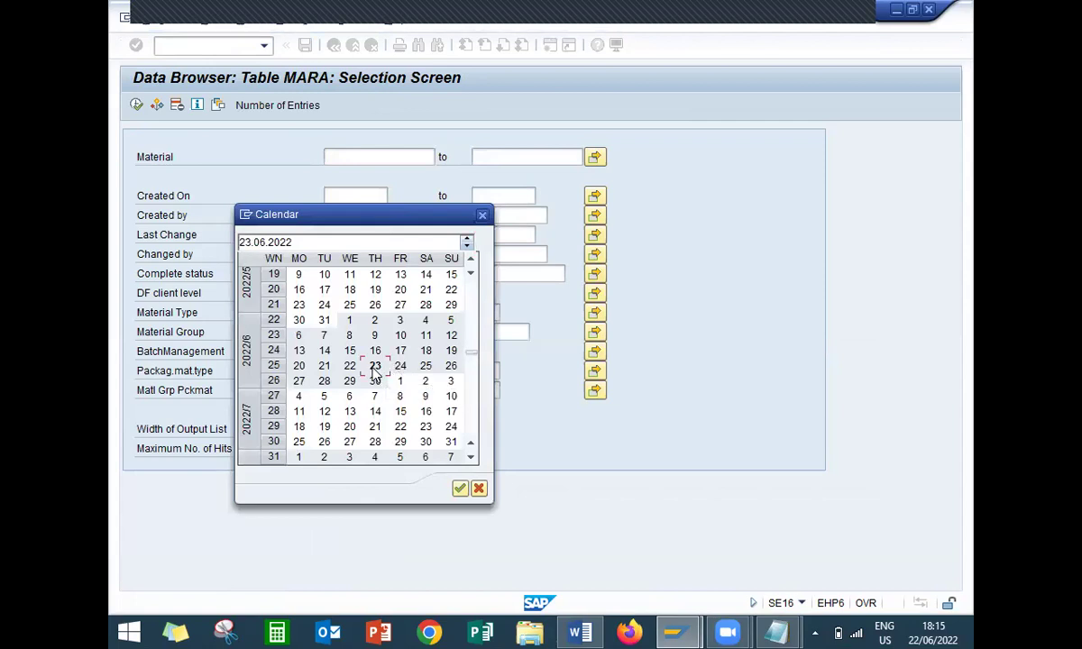
{"action": "left_click", "coordinate": [136, 106]}
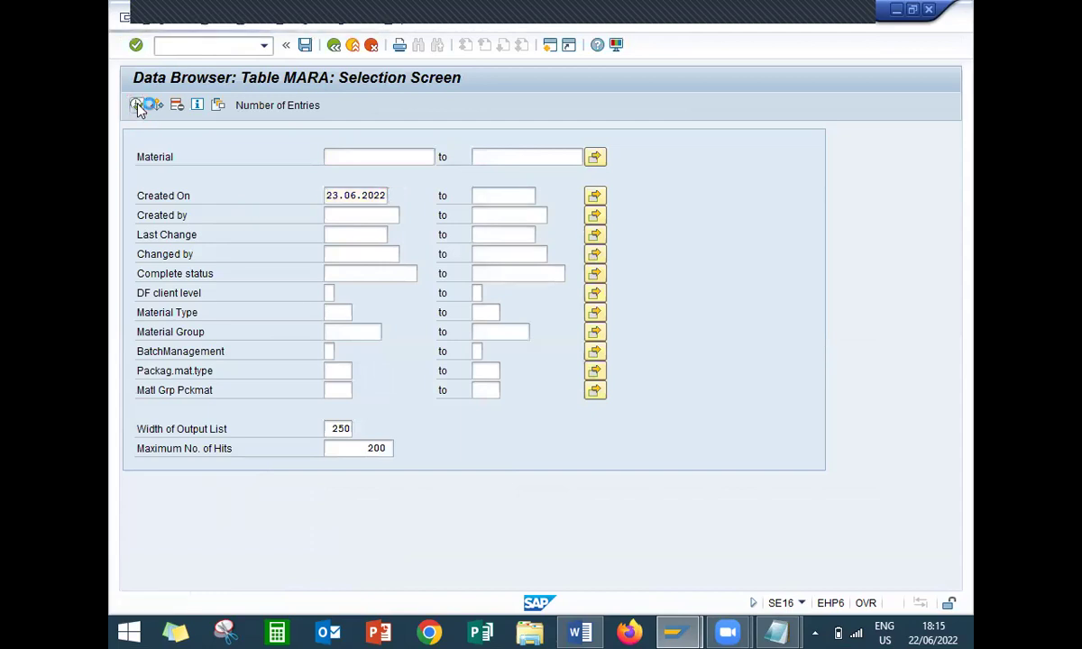
Change the Created On date to 22.06.2022 and list the matching MARA entries
{"action": "left_click", "coordinate": [332, 198]}
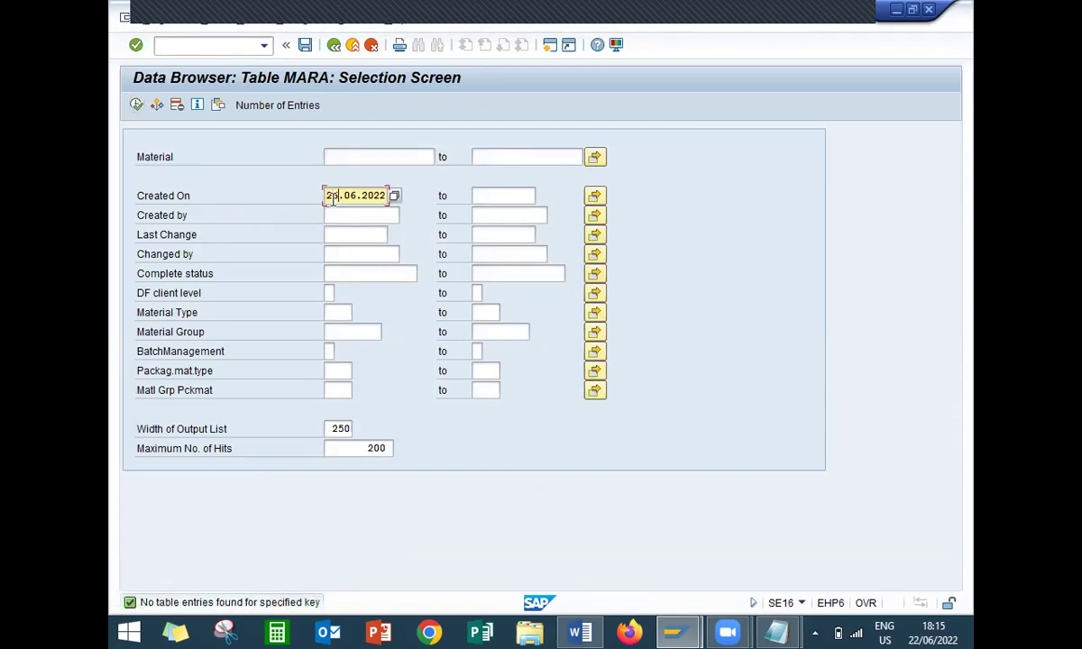
{"action": "left_click", "coordinate": [137, 106]}
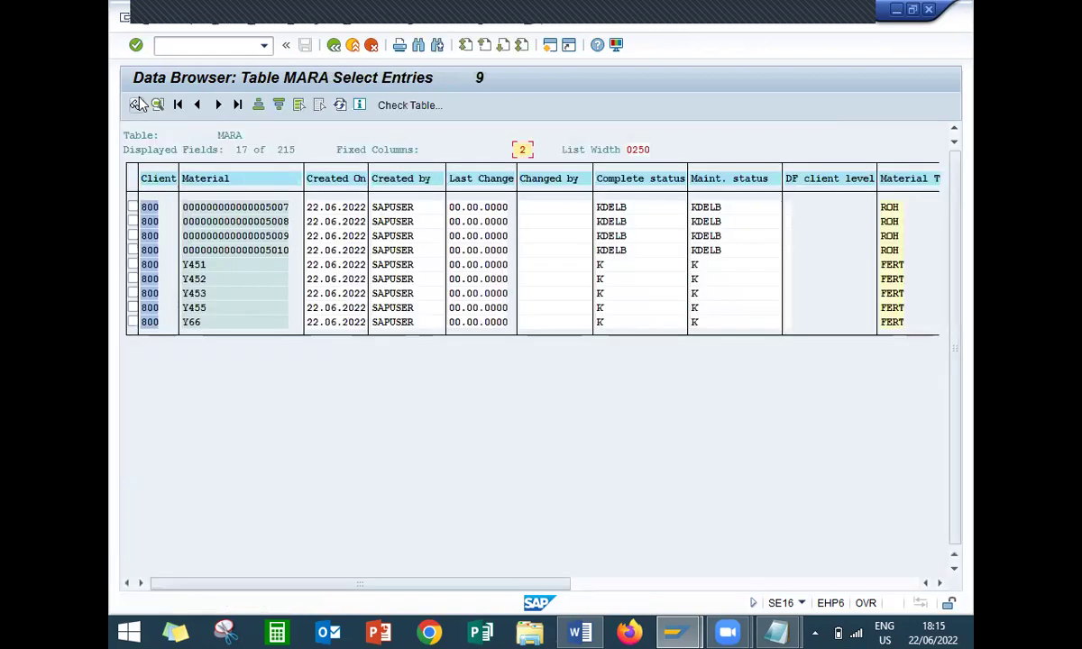